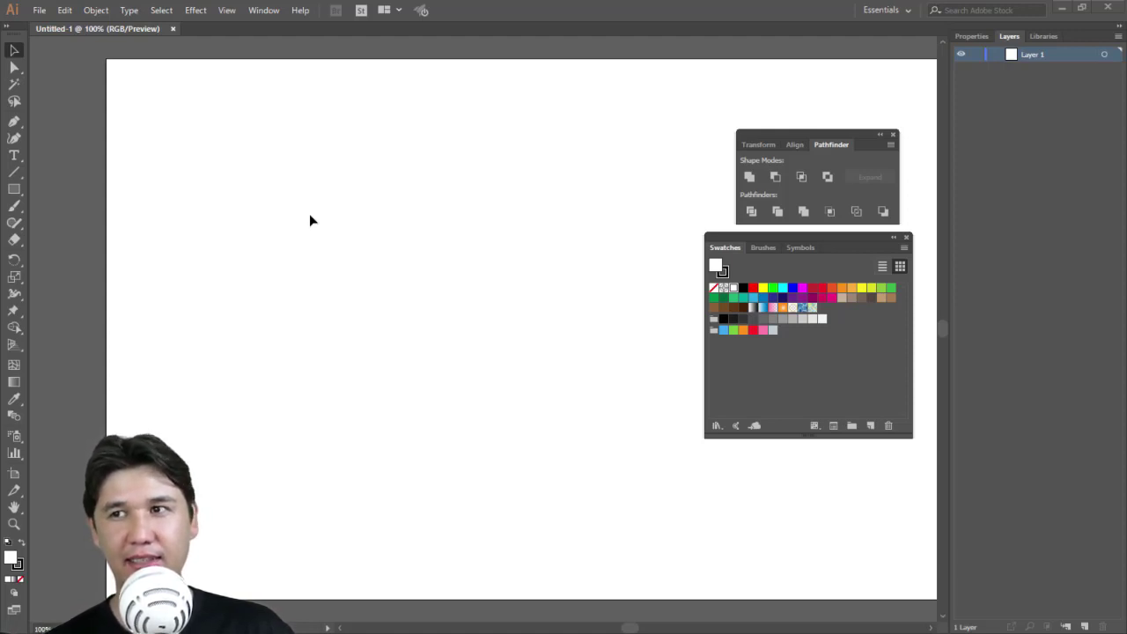
- Move the Pathfinder group and Swatches panel higher, near the artboard's top-right
mouse_move(818, 143)
mouse_down()
mouse_move(729, 144)
mouse_move(801, 77)
mouse_up()
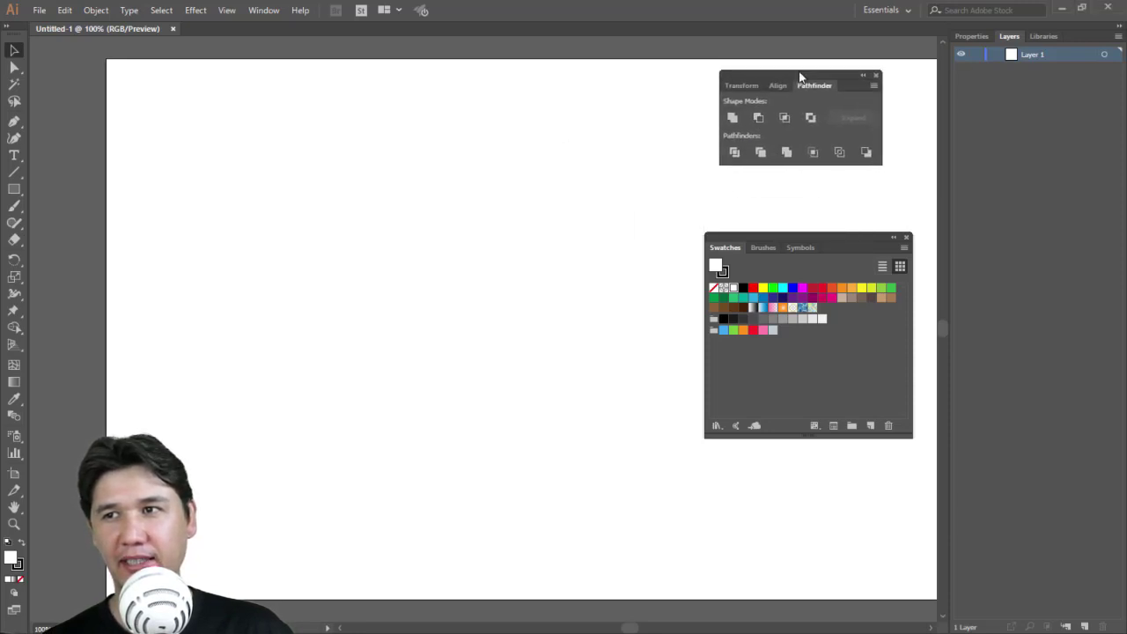
mouse_move(822, 235)
mouse_down()
mouse_move(819, 196)
mouse_move(822, 211)
mouse_up()
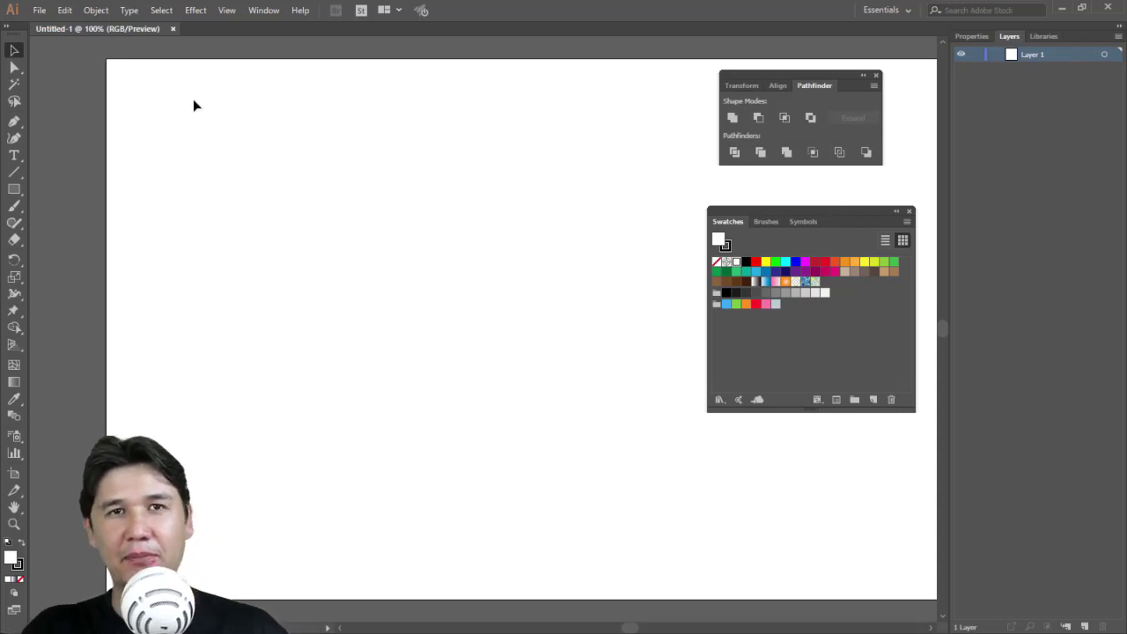
- Browse the menus and switch the right dock from Layers to Properties
click(40, 9)
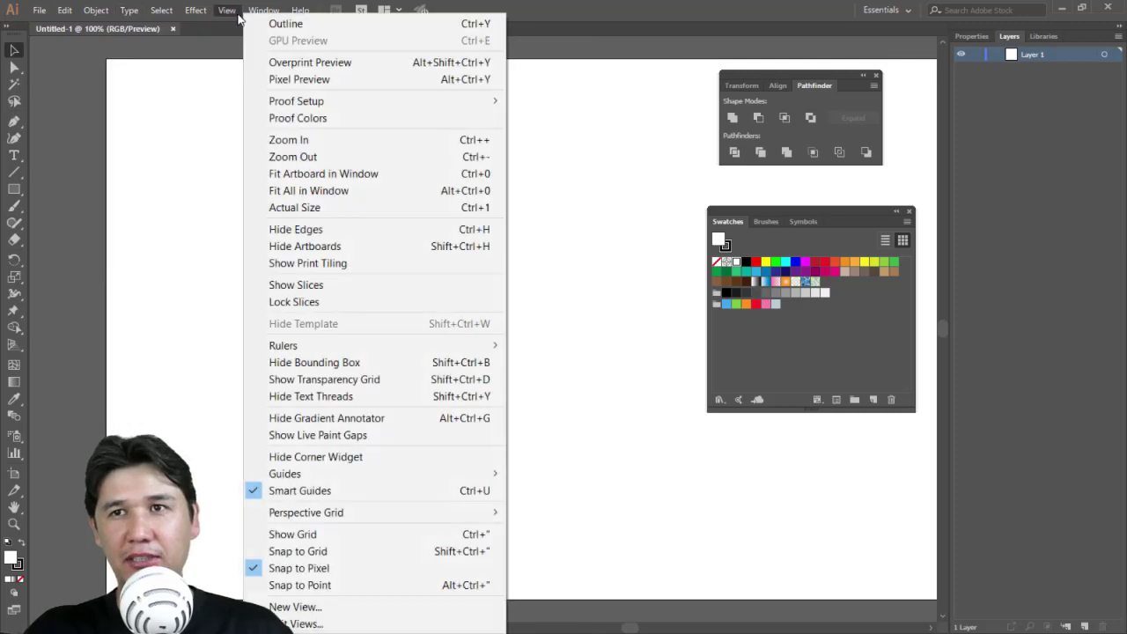
click(96, 10)
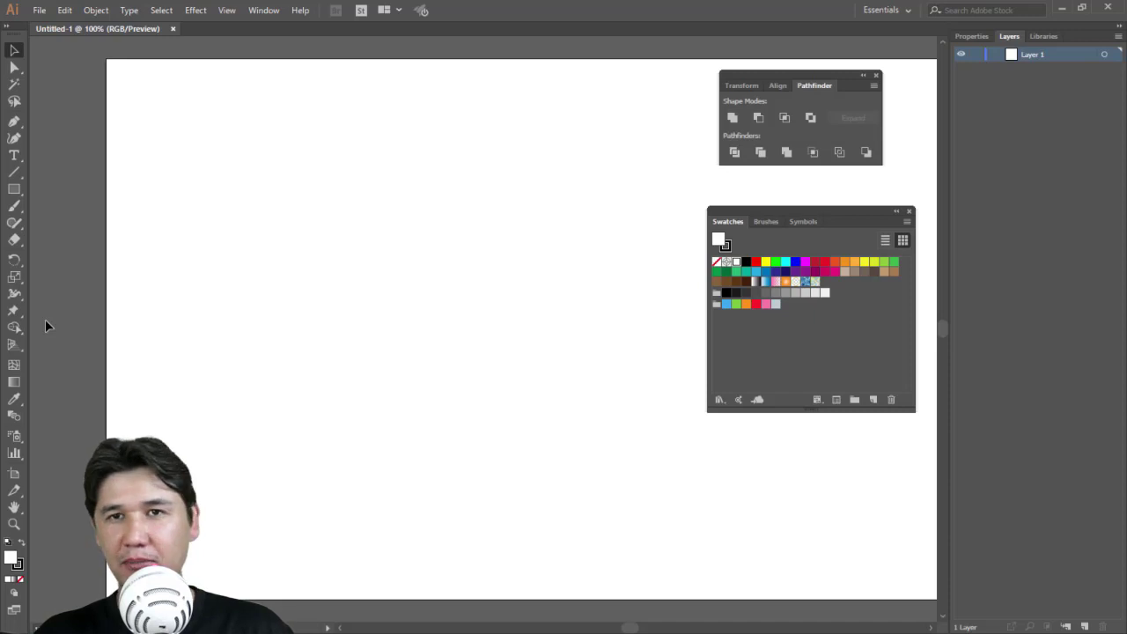
click(988, 37)
click(1005, 37)
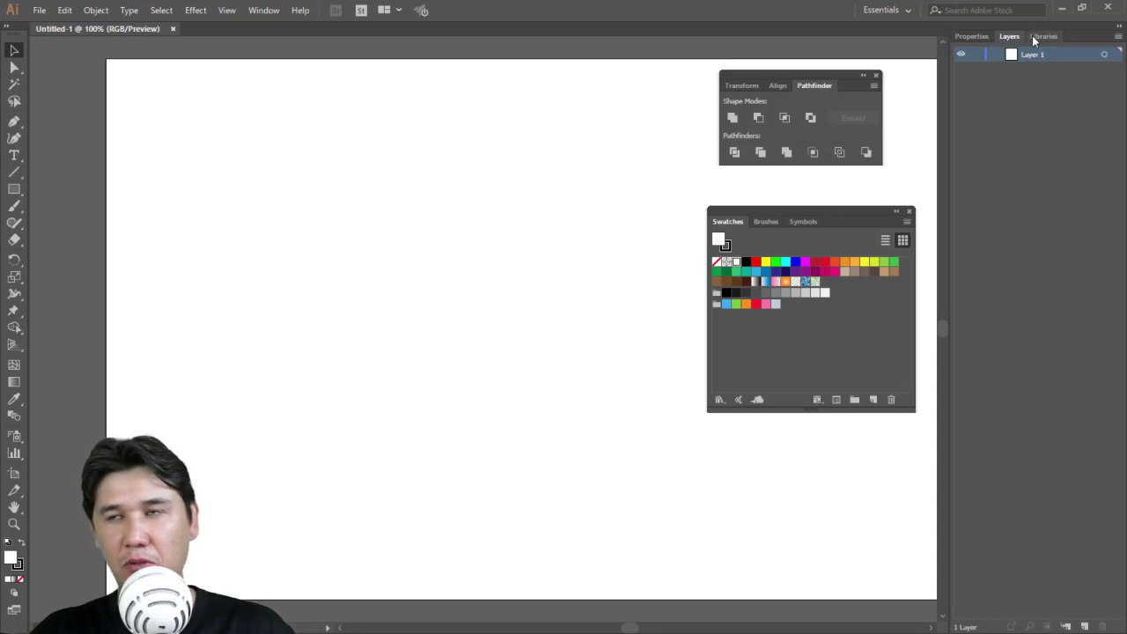
click(979, 38)
- Dock and re-float the Pathfinder group, then close Pathfinder and Swatches panels
mouse_move(797, 76)
mouse_down()
mouse_move(969, 30)
mouse_move(992, 40)
mouse_up()
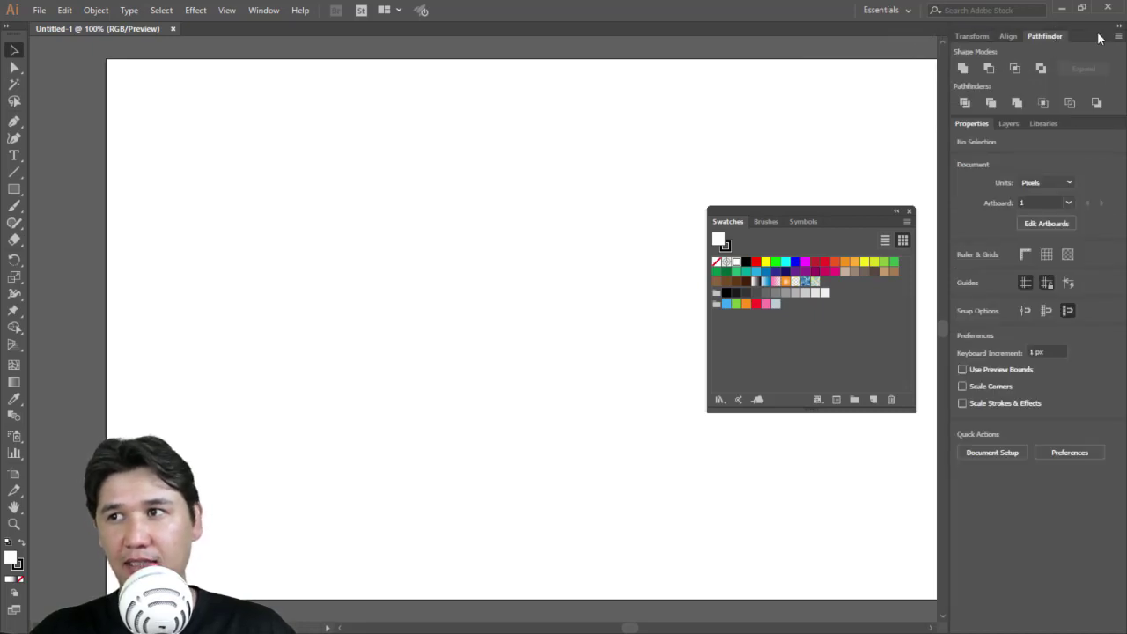
mouse_move(1055, 38)
mouse_down()
mouse_move(1065, 58)
mouse_move(846, 76)
mouse_move(854, 80)
mouse_up()
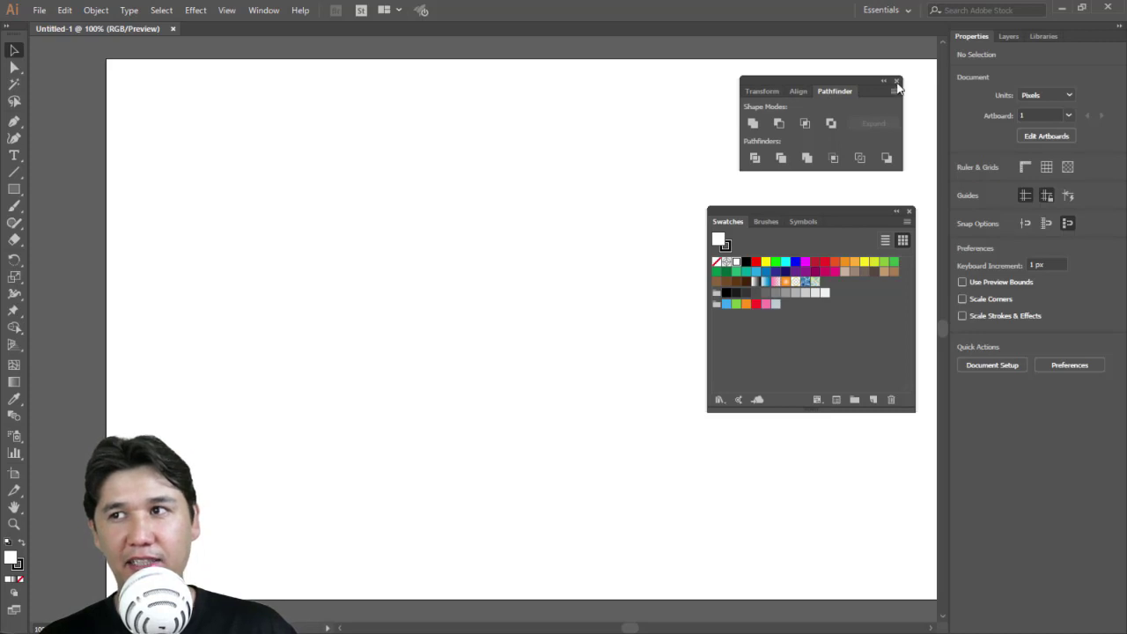
click(896, 81)
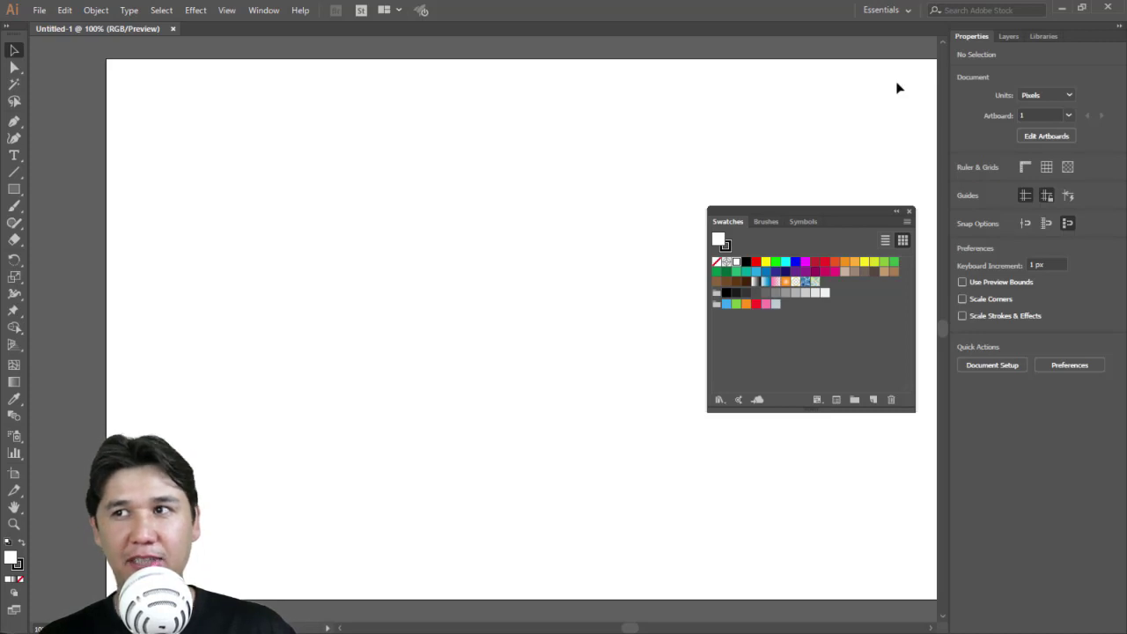
click(912, 212)
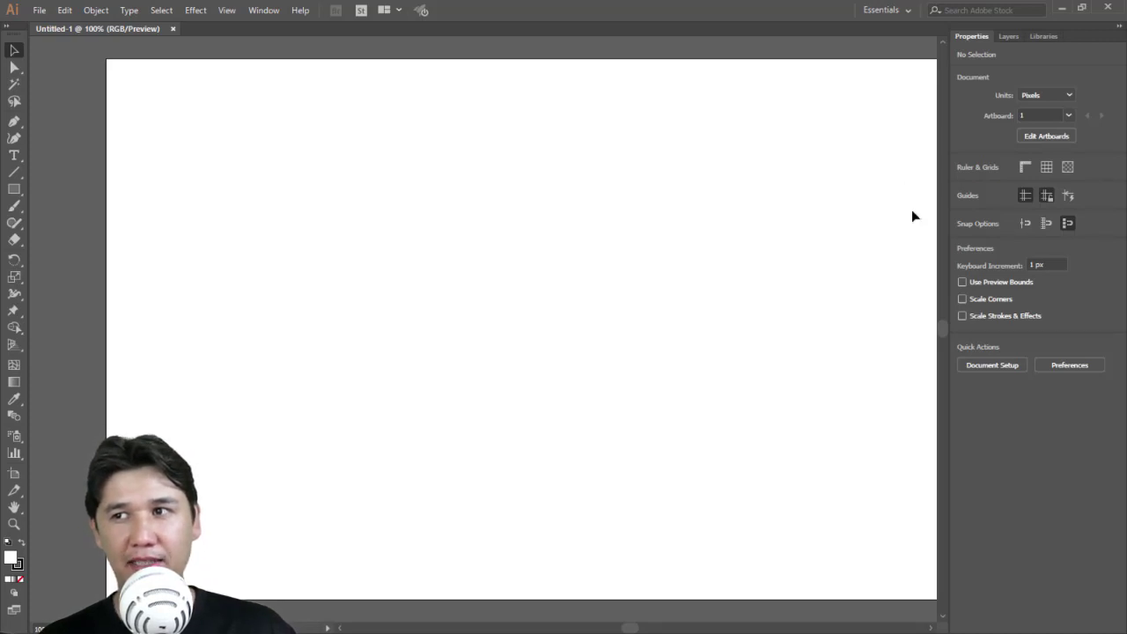
- Reopen the Pathfinder panel from the Window menu and position it at the right
click(257, 13)
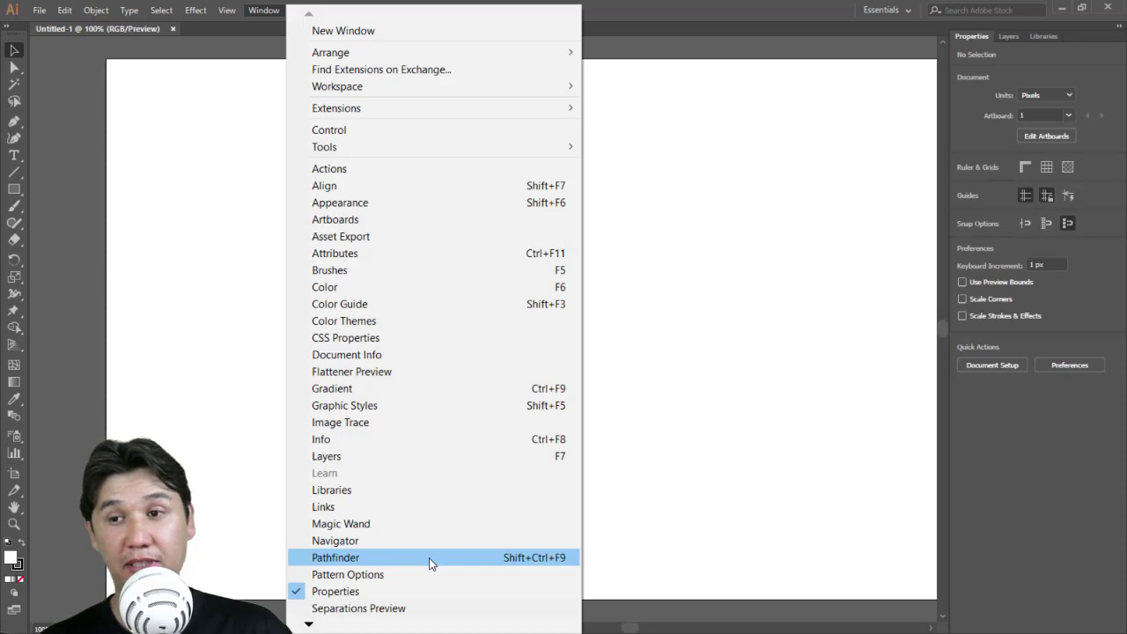
click(431, 558)
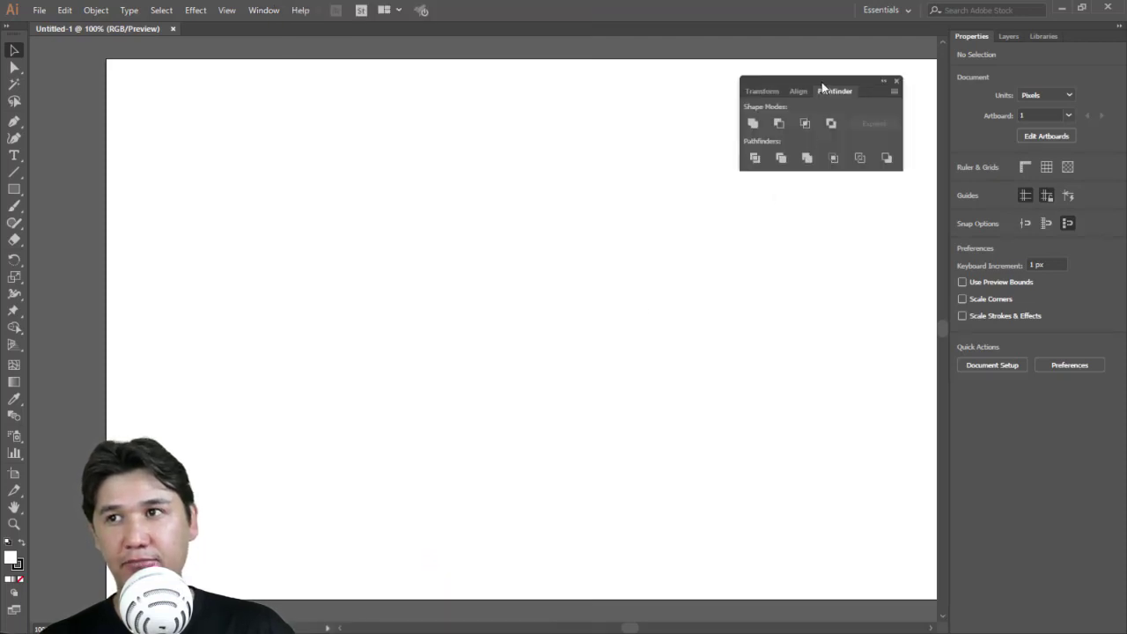
drag(822, 85, 804, 102)
- Reopen the Symbols group via Window > Symbols and show its Swatches tab beside the artboard
click(262, 10)
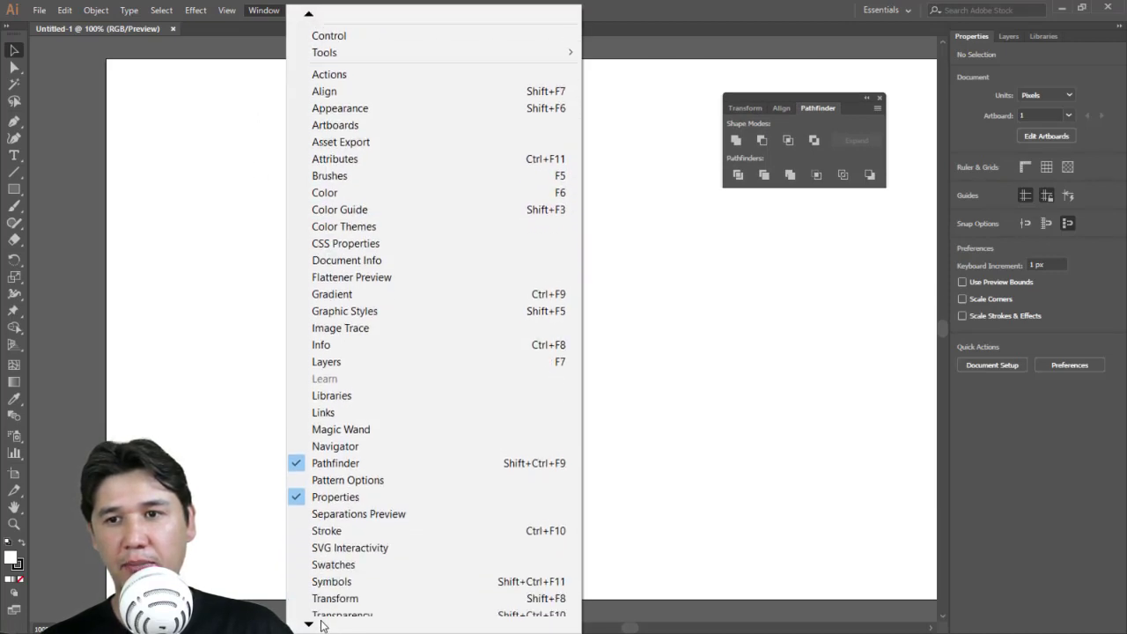
click(360, 538)
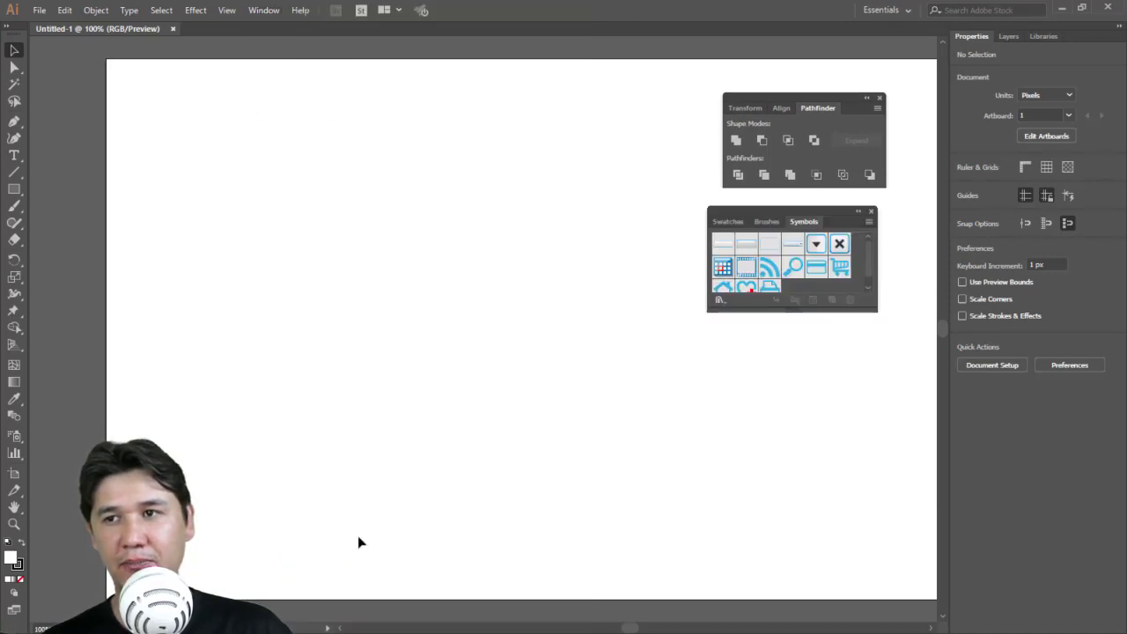
click(725, 226)
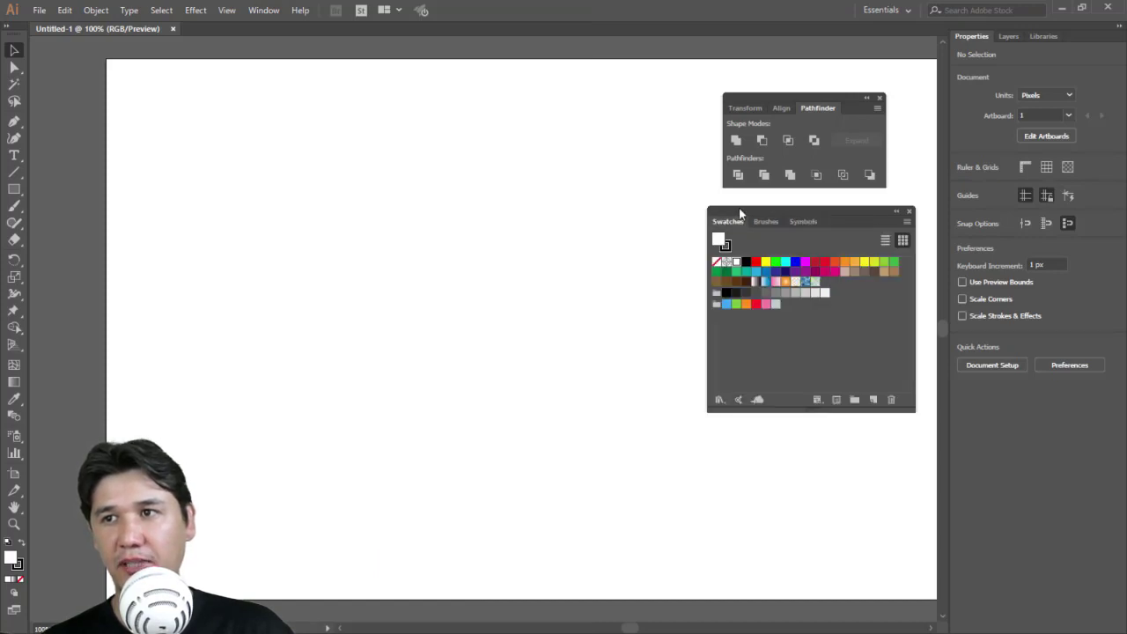
drag(739, 207, 745, 204)
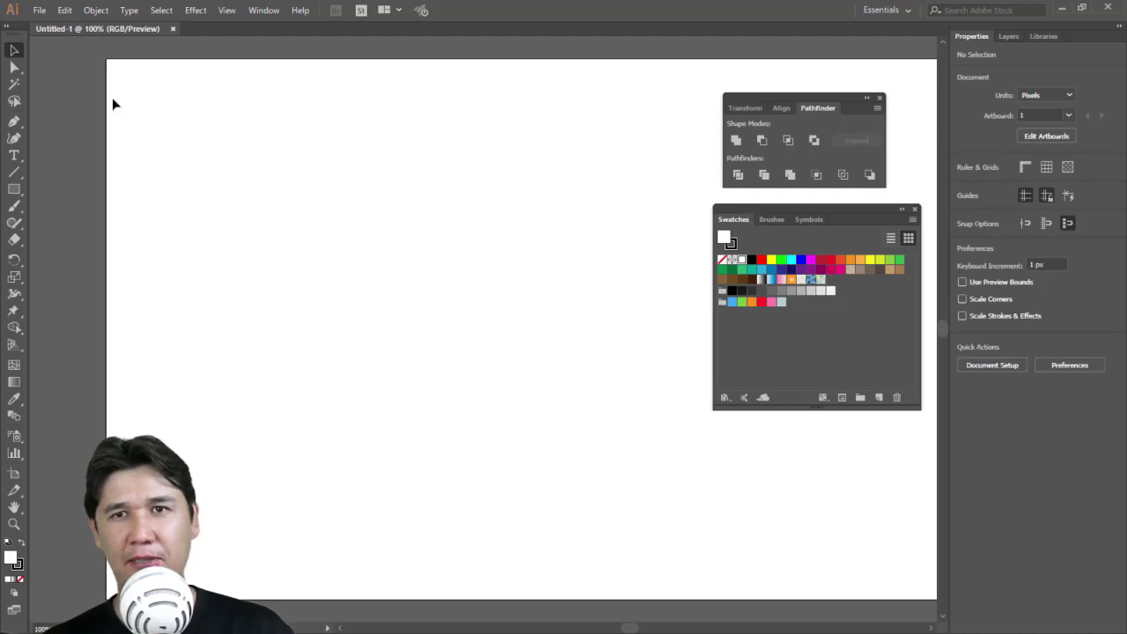
- Tear off the Rectangle tool's shape flyout into a floating panel over the canvas
click(16, 192)
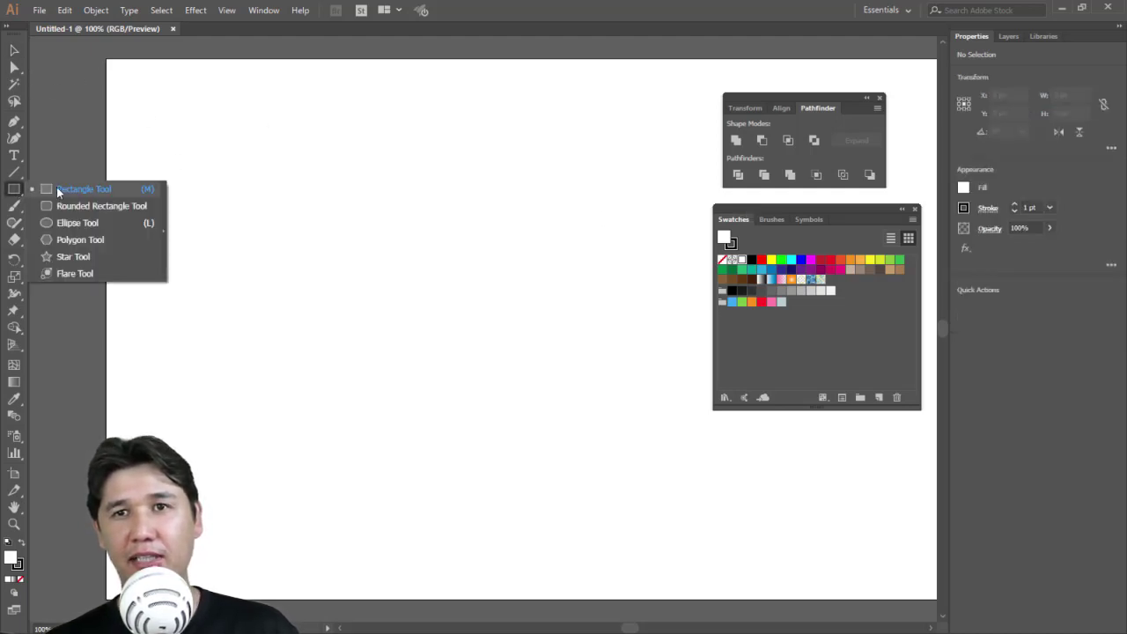
click(17, 196)
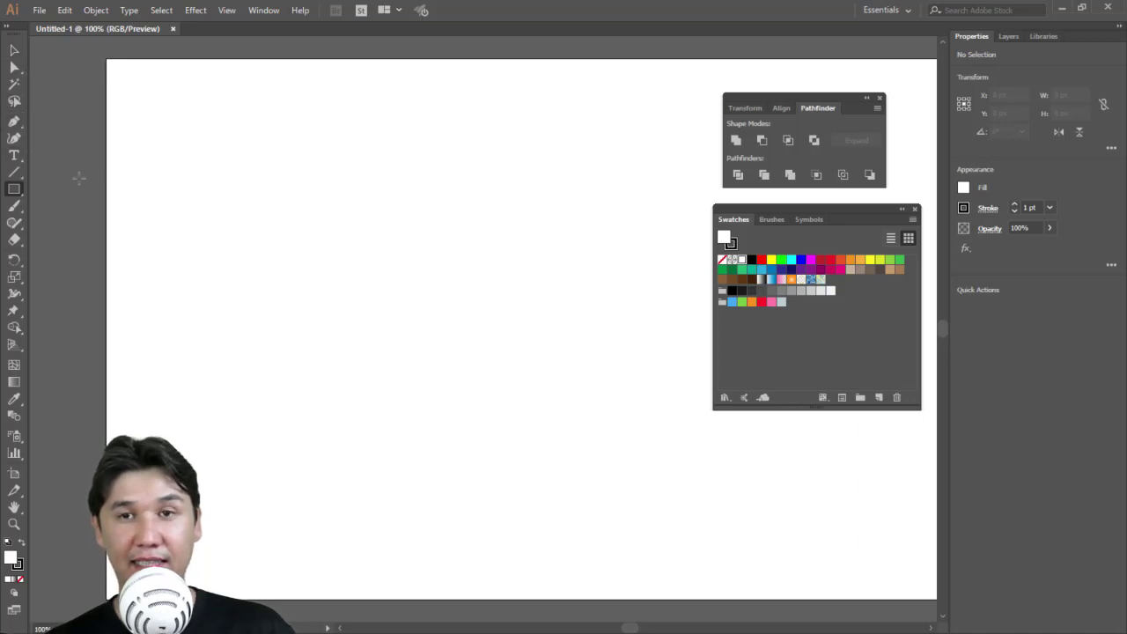
click(13, 189)
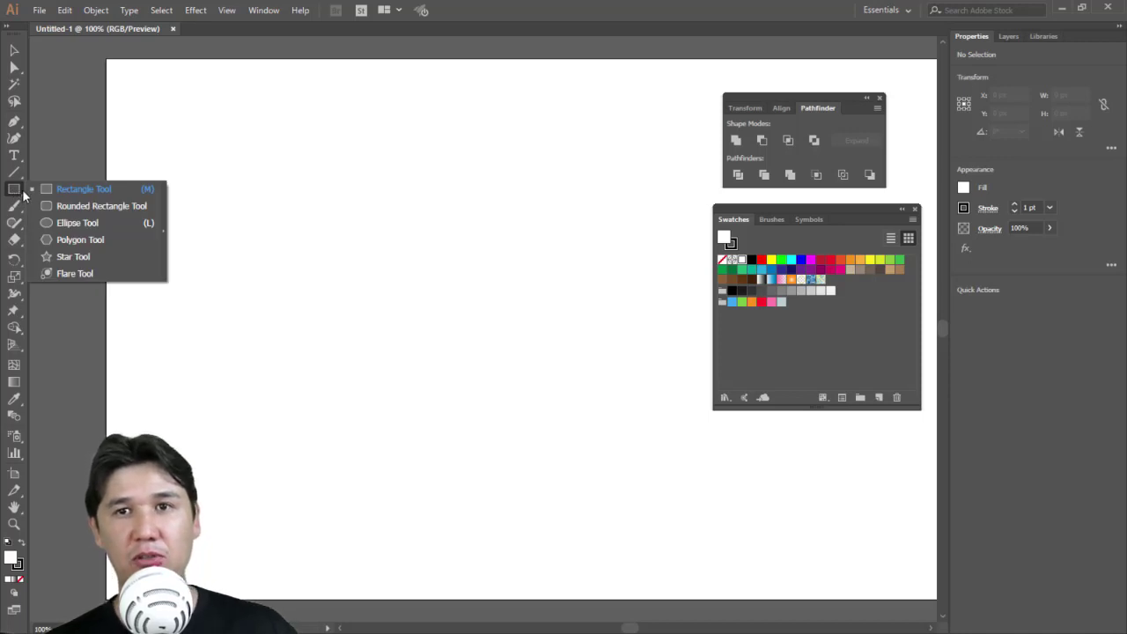
click(164, 244)
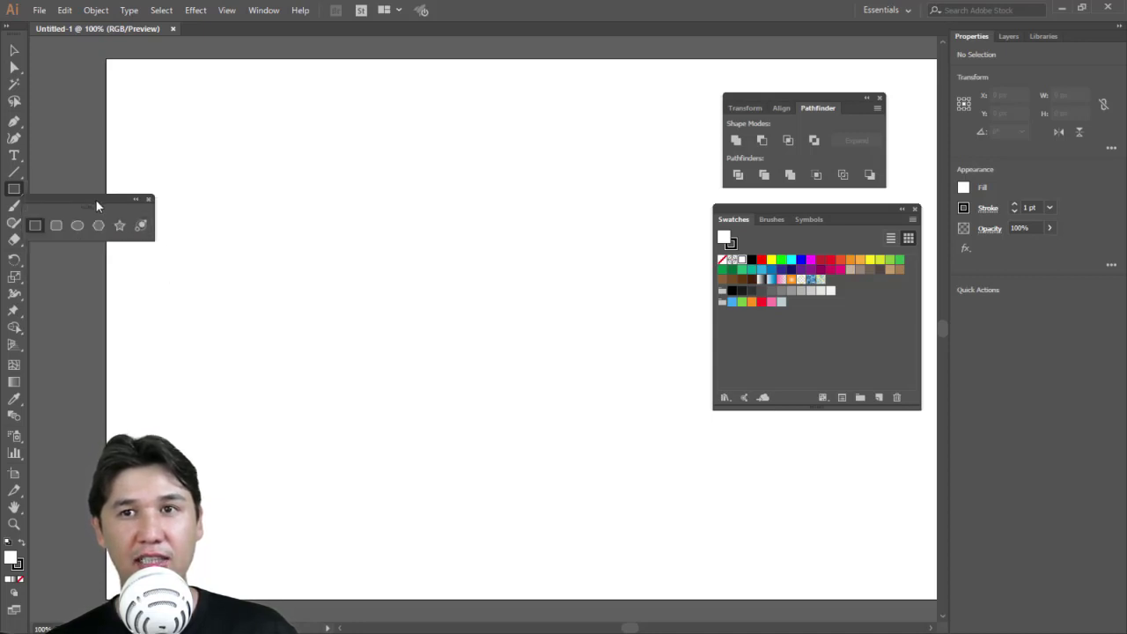
mouse_move(95, 200)
mouse_down()
mouse_move(266, 159)
mouse_move(220, 215)
mouse_up()
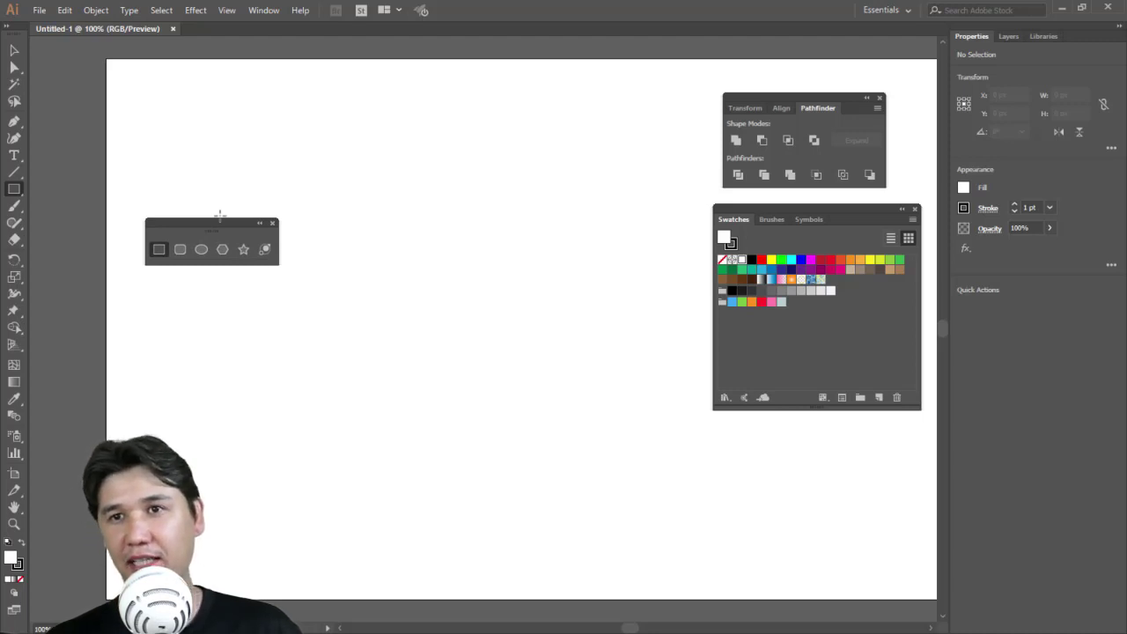
- Move the shape panel to lower left and draw a 198 px circle near the top-left
drag(220, 218, 199, 414)
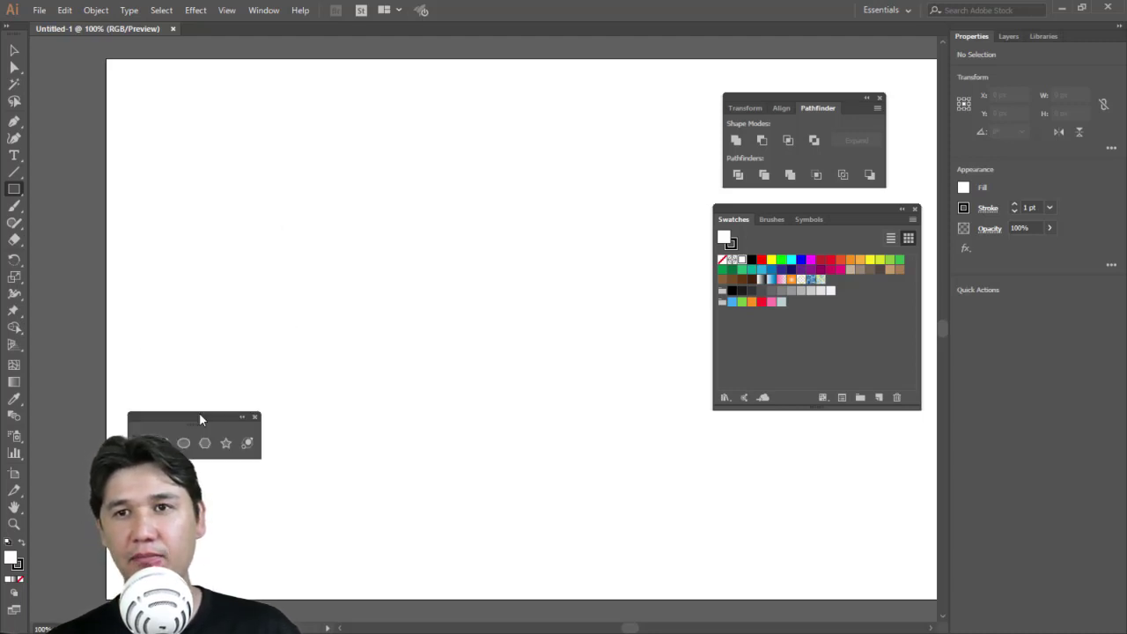
click(184, 443)
drag(275, 121, 388, 261)
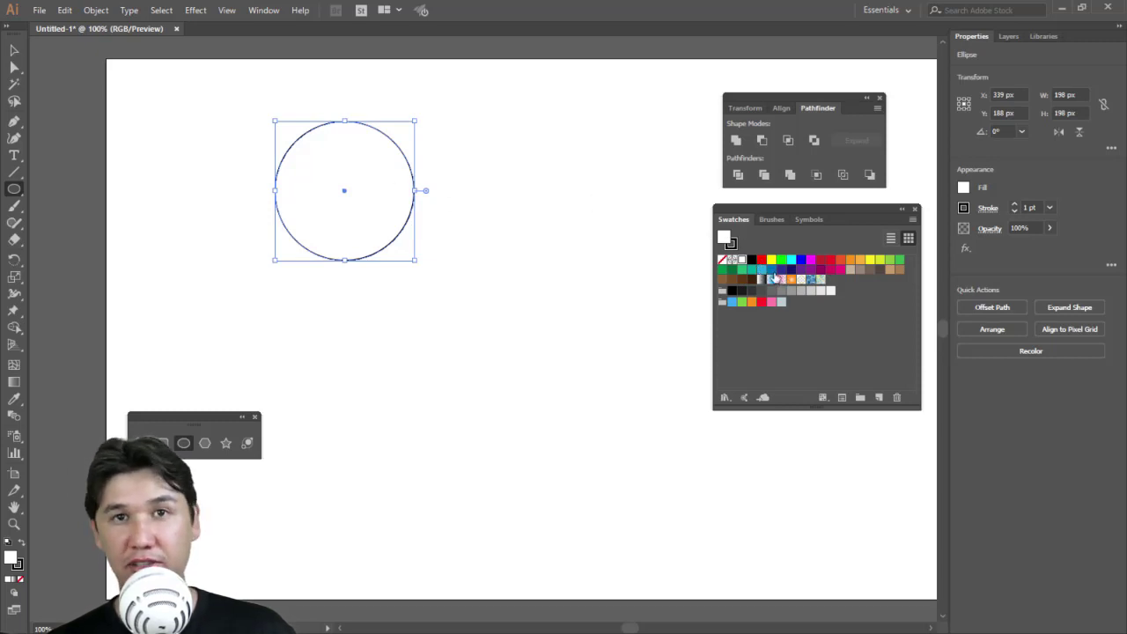
- Give the circle an orange-red fill and a None stroke, then deselect it
click(840, 261)
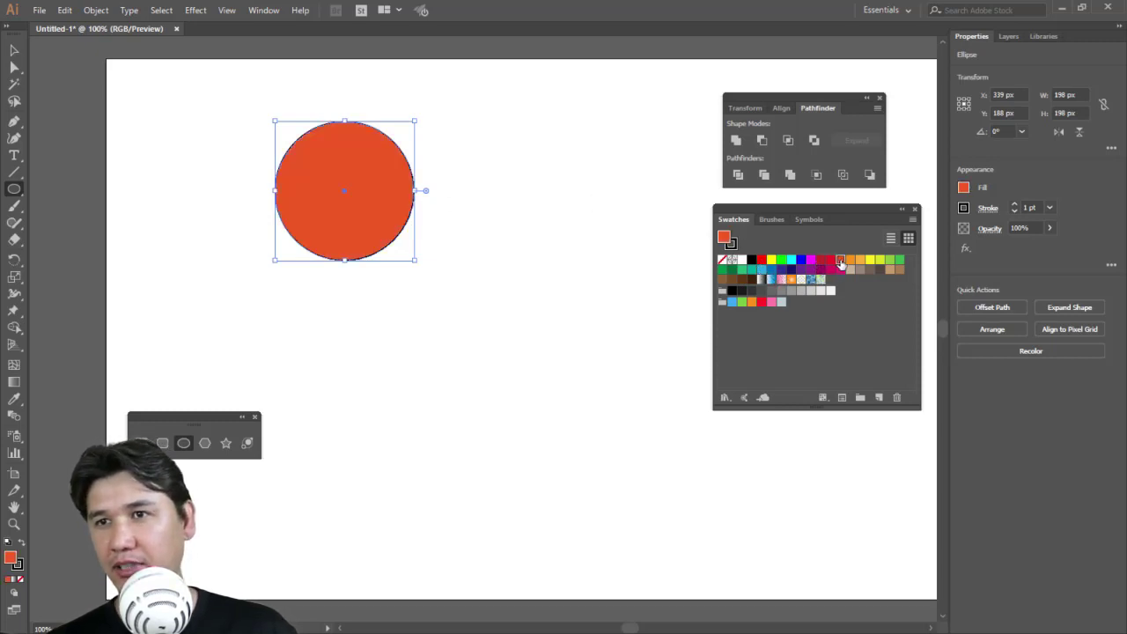
click(15, 51)
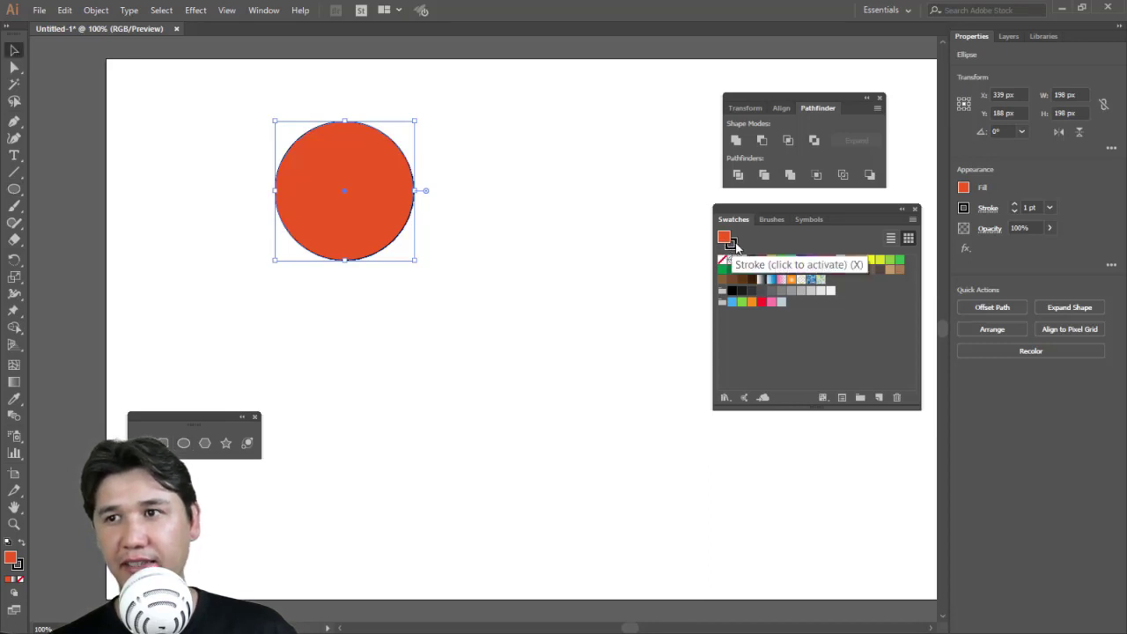
click(734, 245)
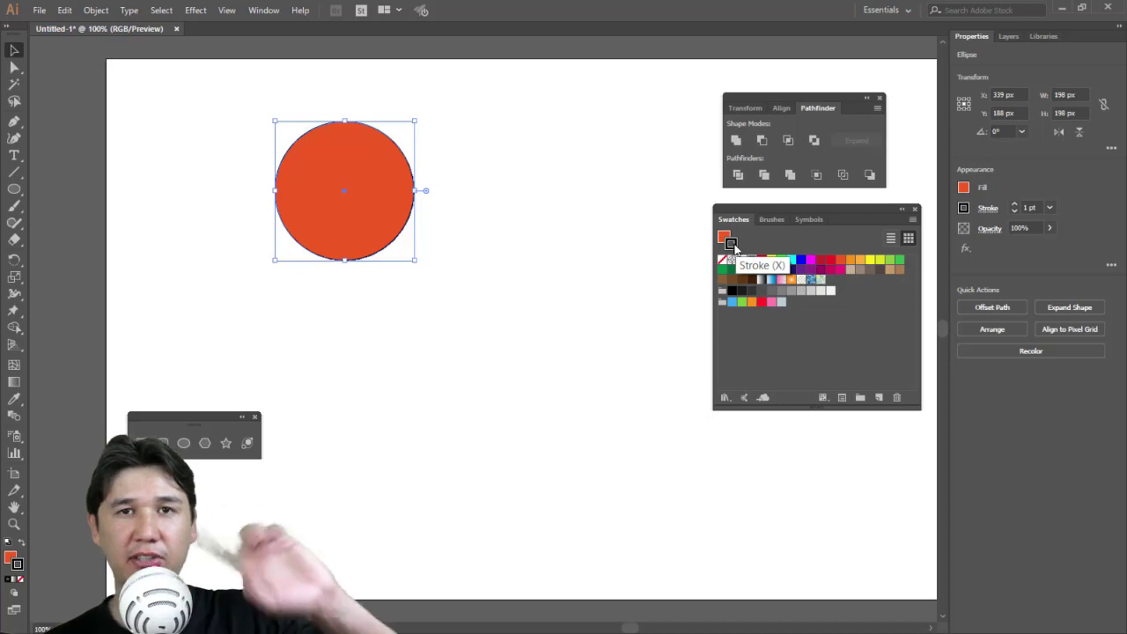
click(722, 260)
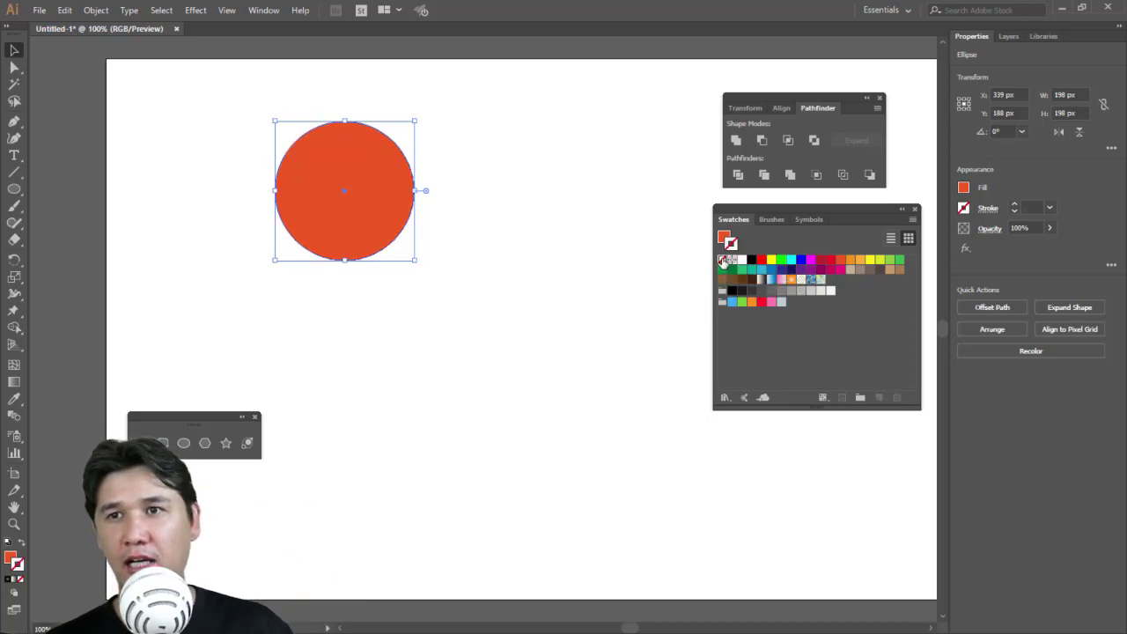
click(558, 211)
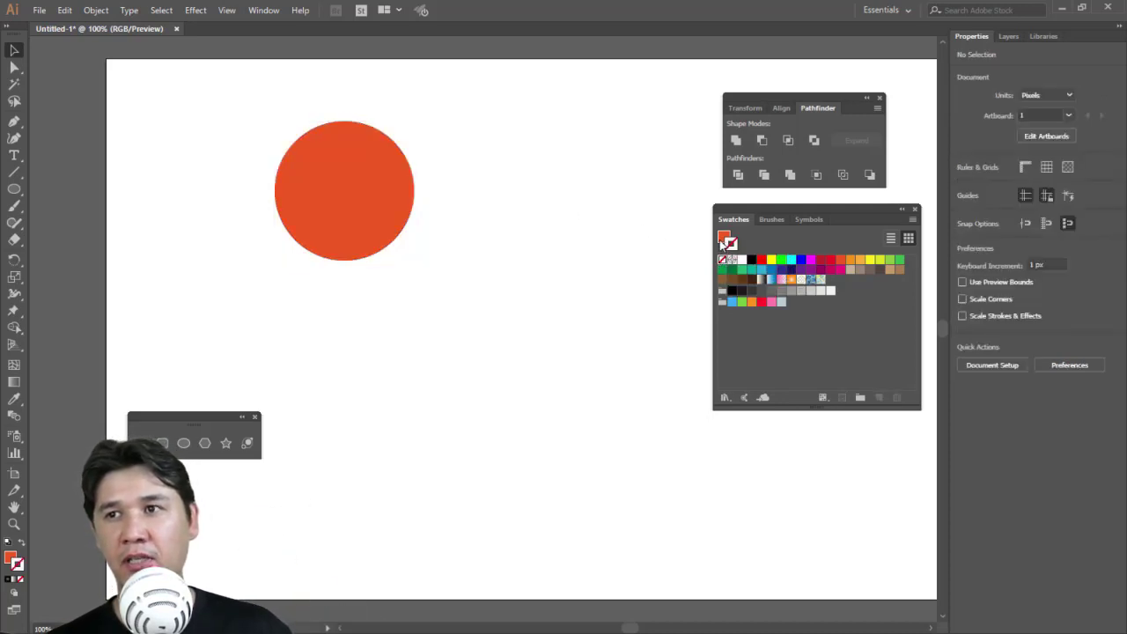
click(724, 240)
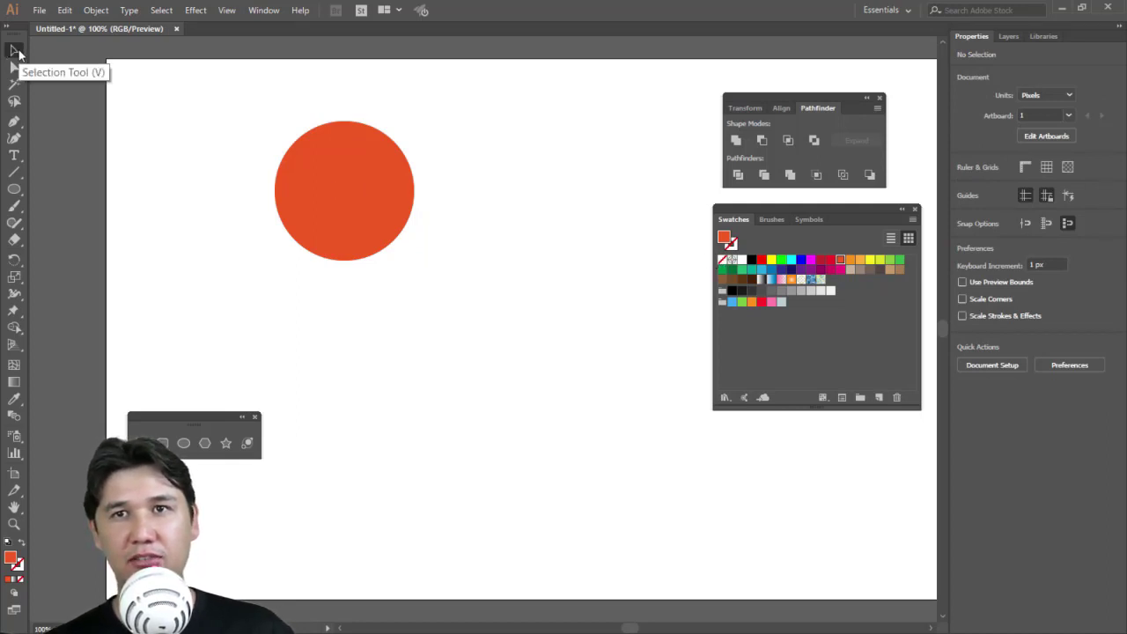
- Reposition the circle and draw a 177 px orange square with the Rectangle tool (M)
click(22, 54)
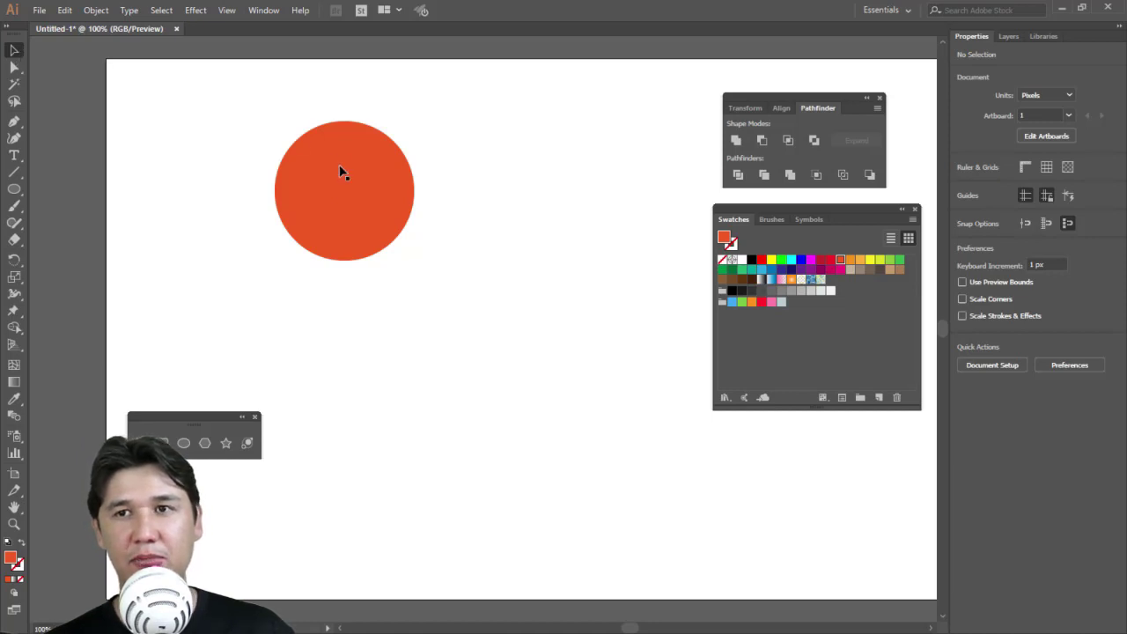
mouse_move(342, 181)
mouse_down()
mouse_move(424, 251)
mouse_move(310, 150)
mouse_up()
key(m)
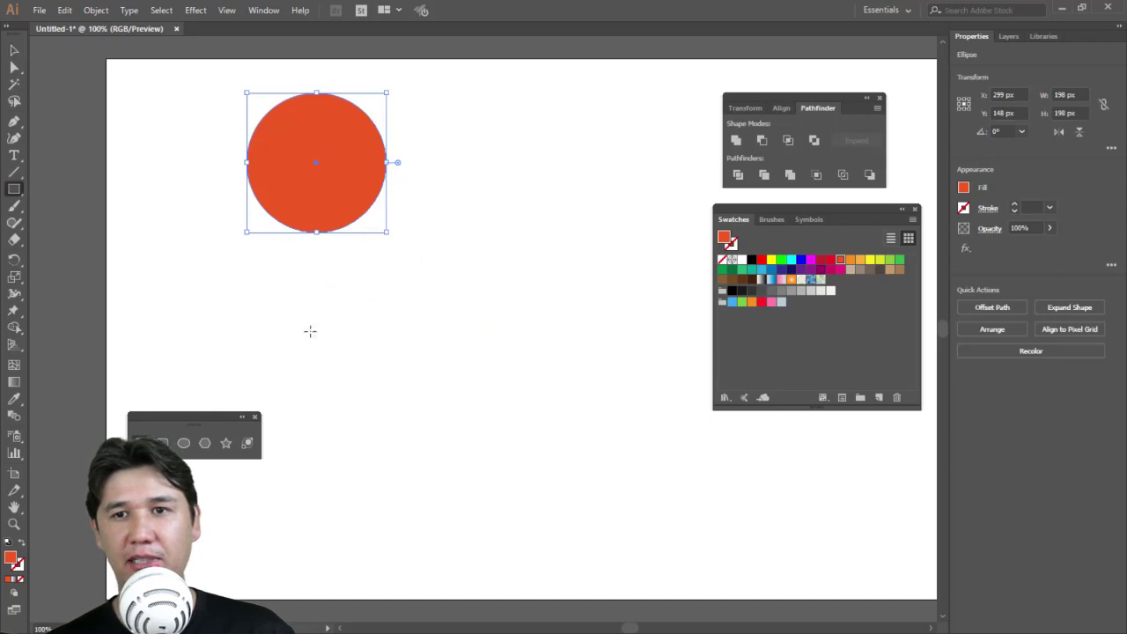
drag(320, 280, 445, 405)
click(12, 51)
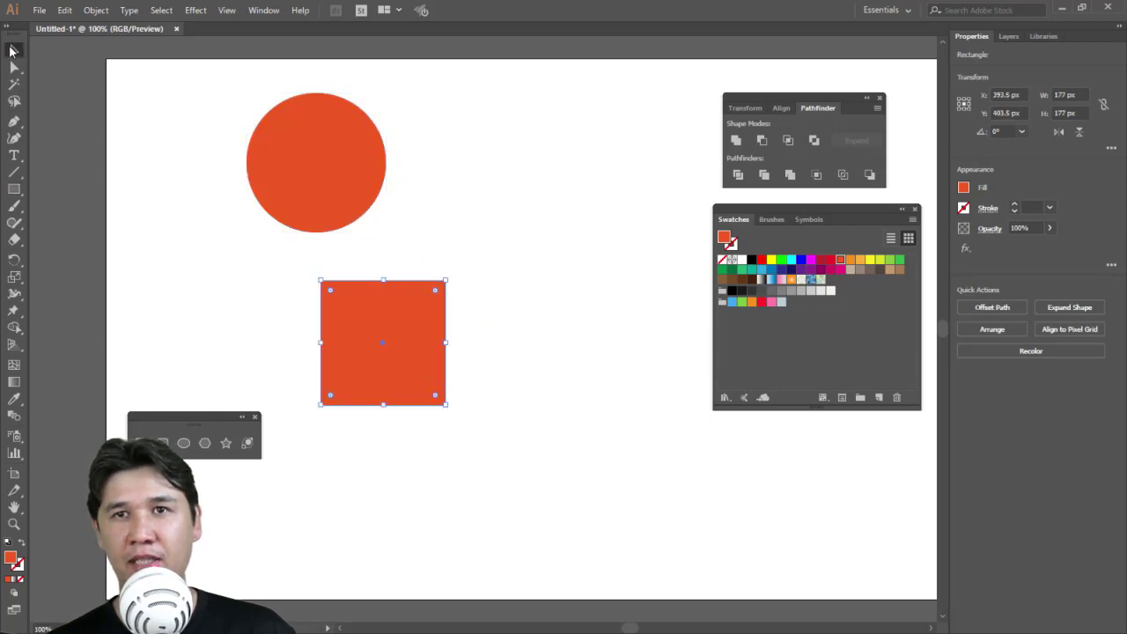
- Arrange the circle and square side by side along the top of the artboard
mouse_move(429, 357)
mouse_down()
mouse_move(511, 183)
mouse_move(629, 153)
mouse_up()
drag(306, 163, 244, 144)
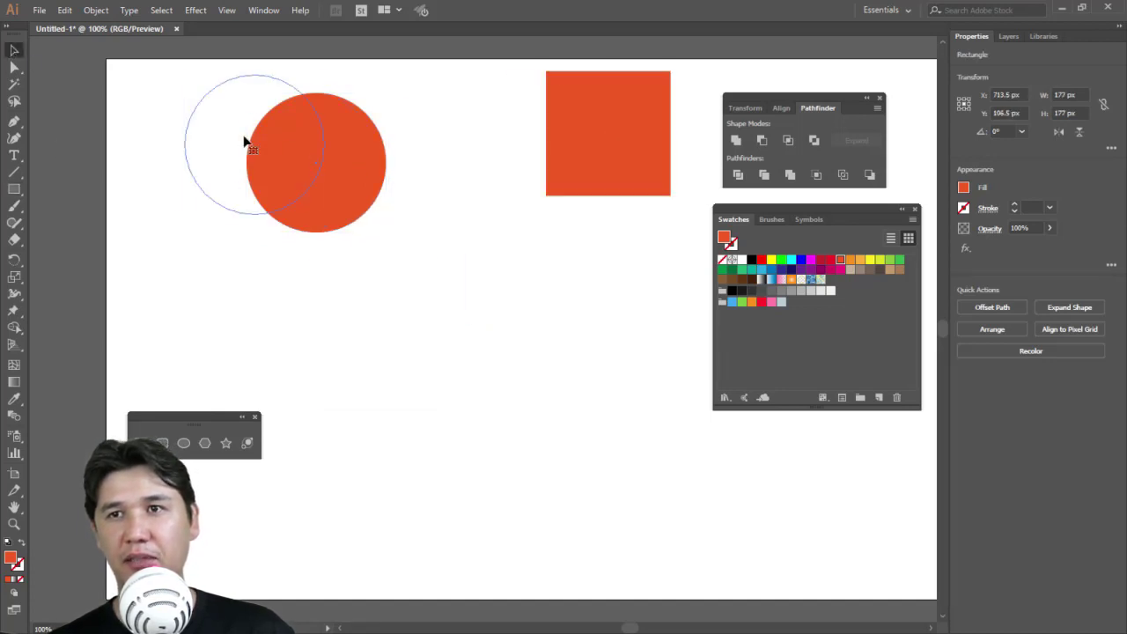
mouse_move(620, 166)
mouse_down()
mouse_move(501, 168)
mouse_move(429, 186)
mouse_up()
drag(272, 144, 249, 144)
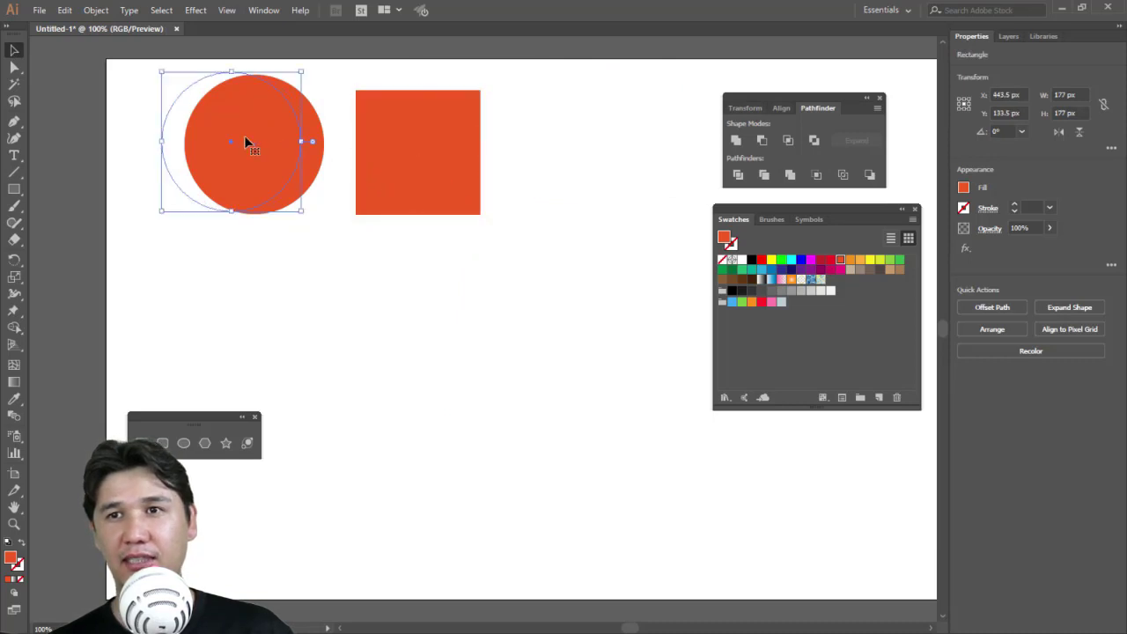
mouse_move(461, 158)
mouse_down()
mouse_move(481, 144)
mouse_move(429, 163)
mouse_up()
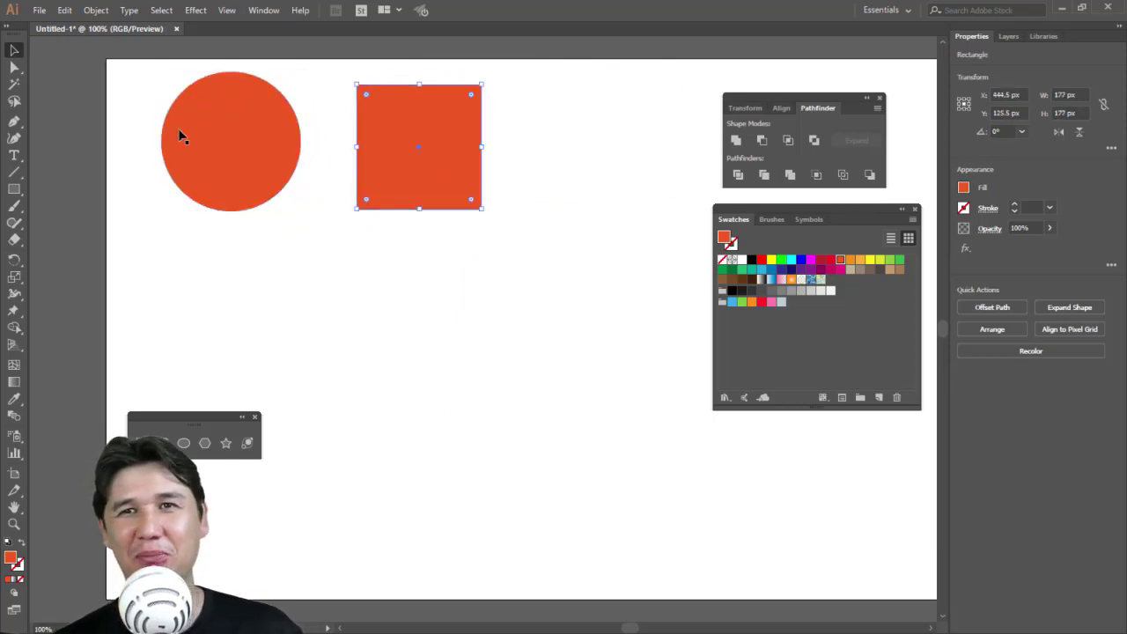
click(14, 155)
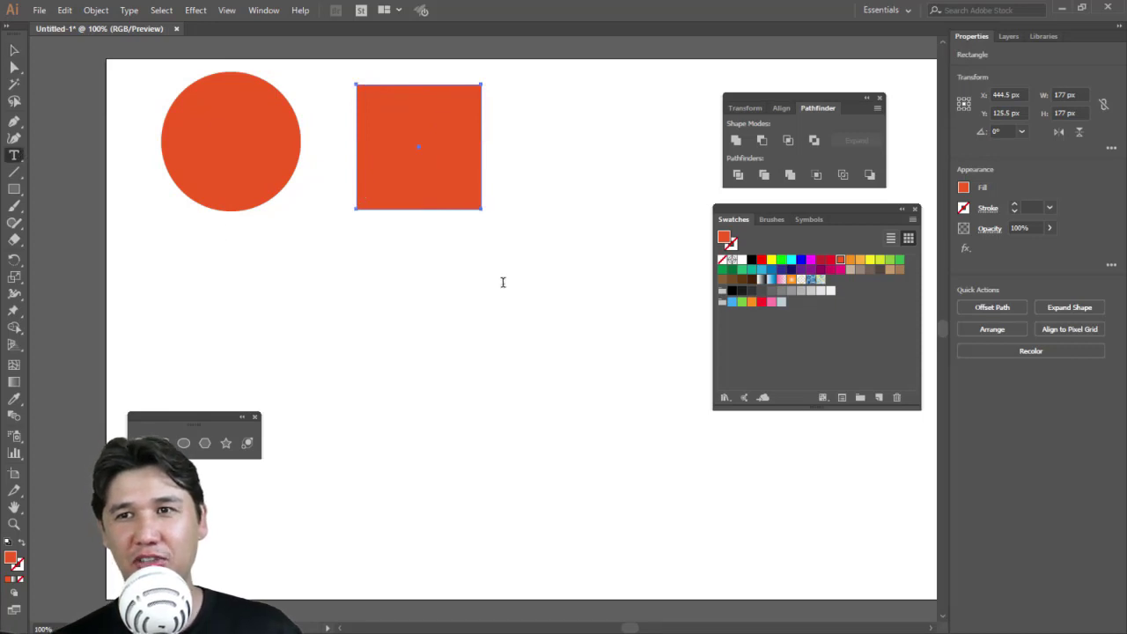
- Add the Logo Name text beneath the square, scaled to about 49.55 pt
click(402, 261)
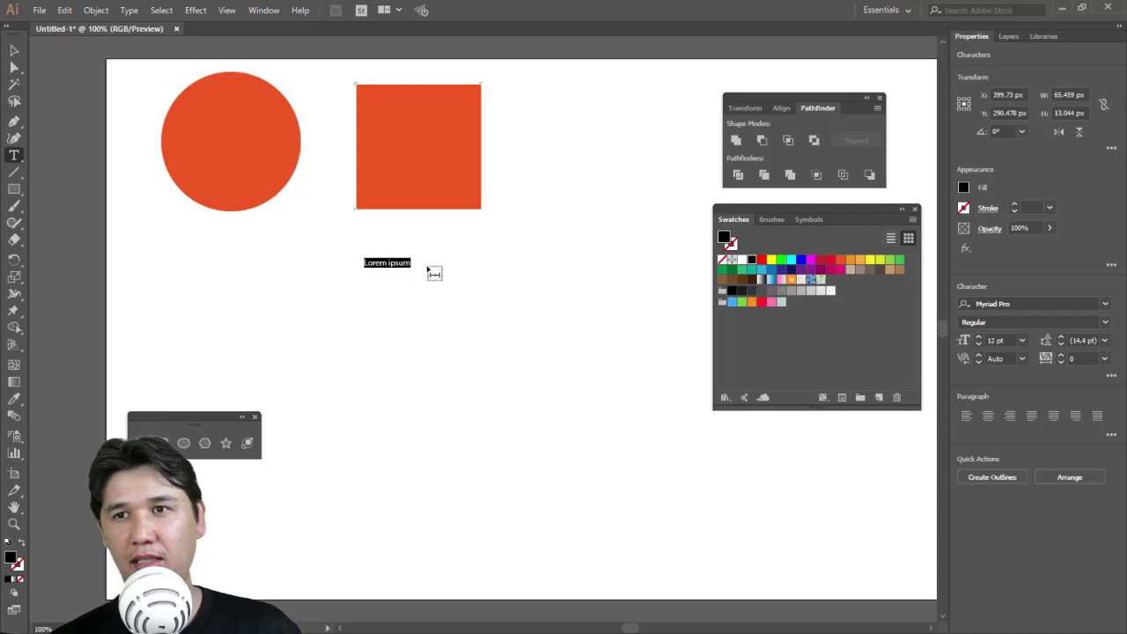
text(Logo name)
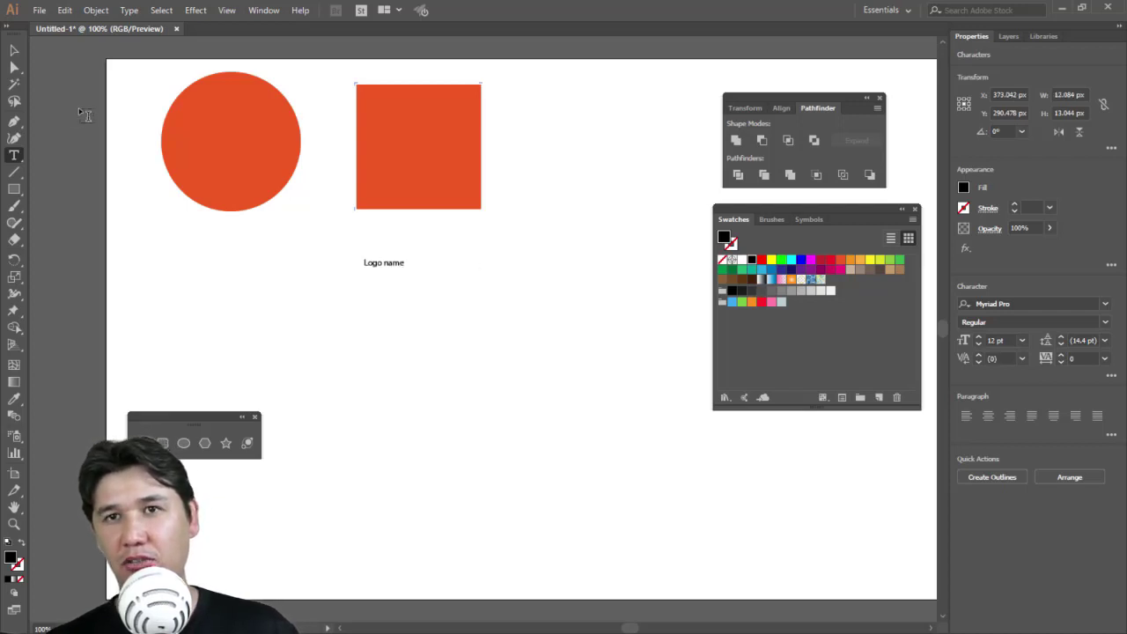
click(9, 51)
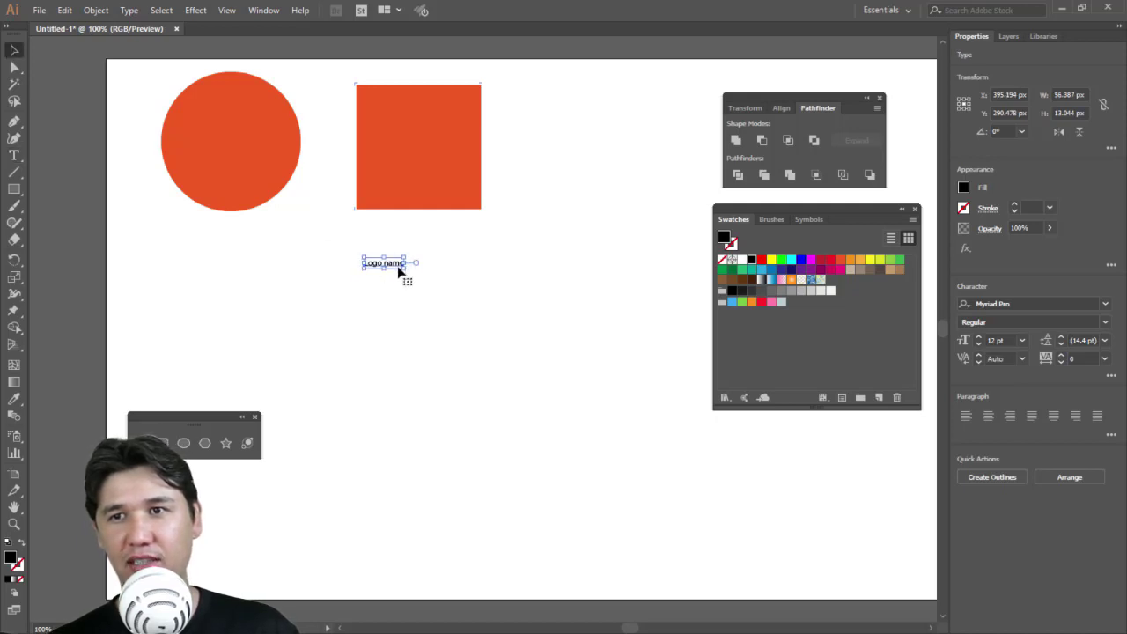
drag(404, 272, 637, 411)
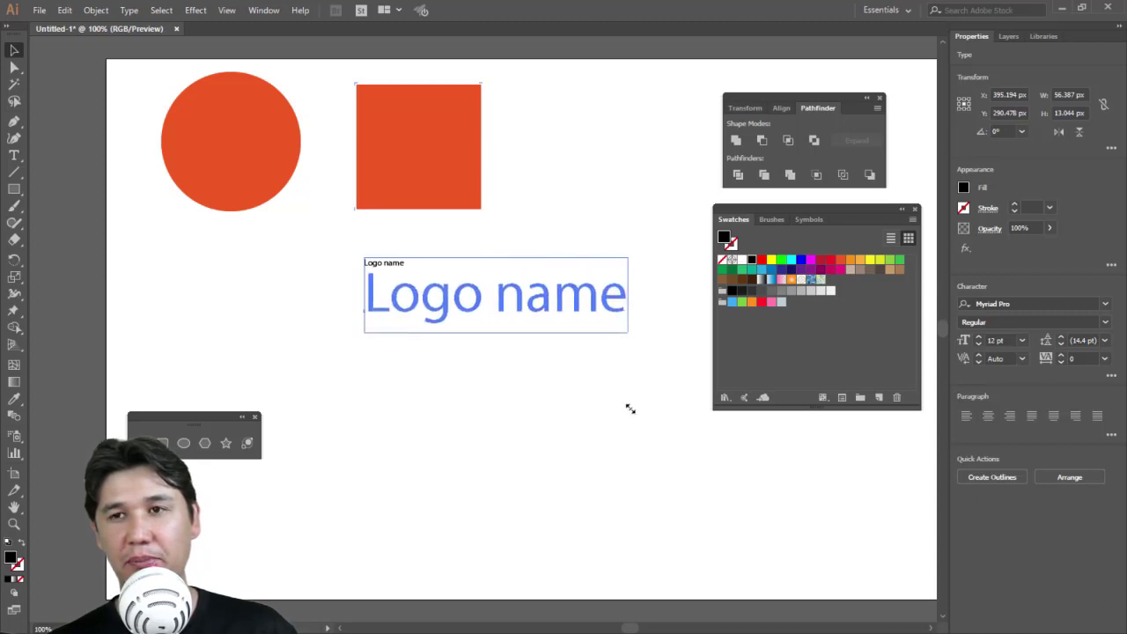
drag(636, 411, 641, 414)
drag(602, 308, 538, 272)
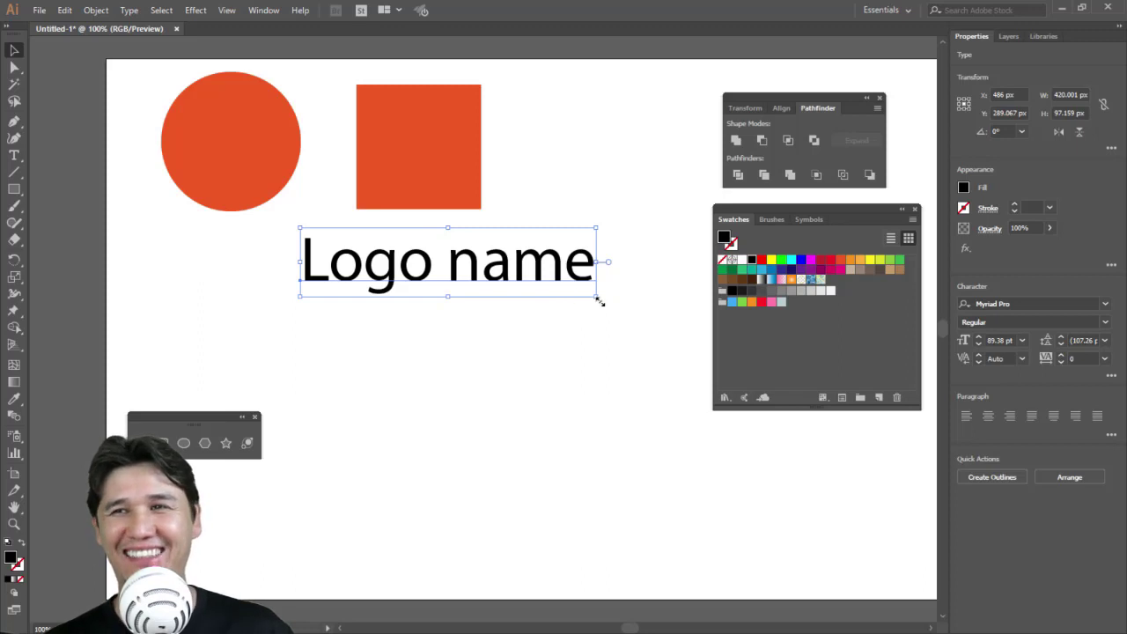
drag(600, 301, 490, 251)
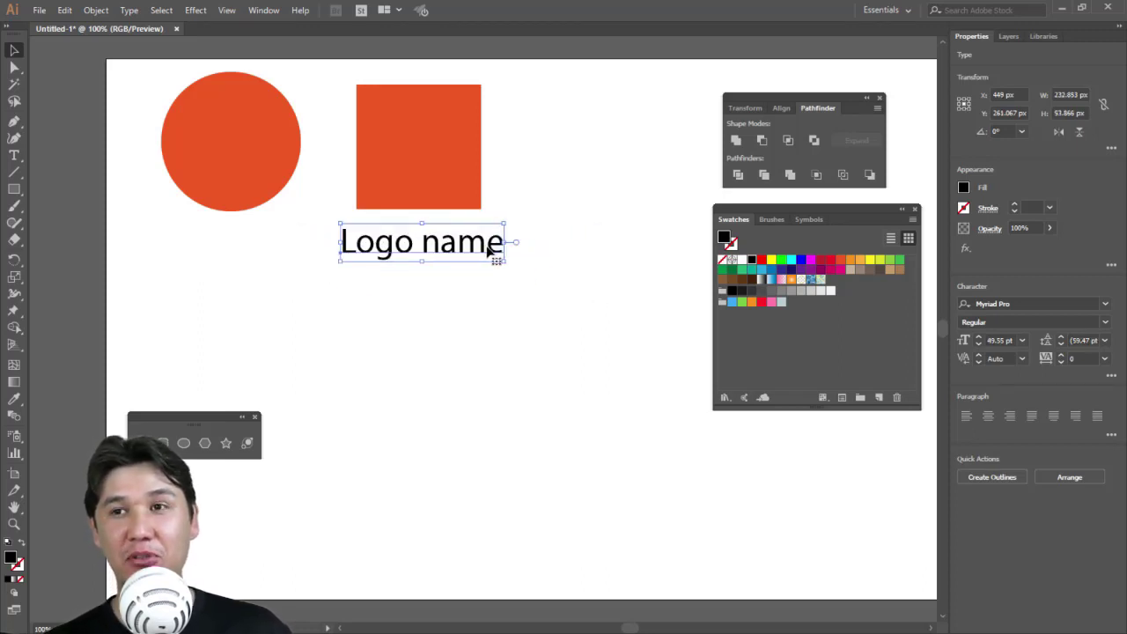
- Reselect the orange square and restore it to its original size
double_click(449, 201)
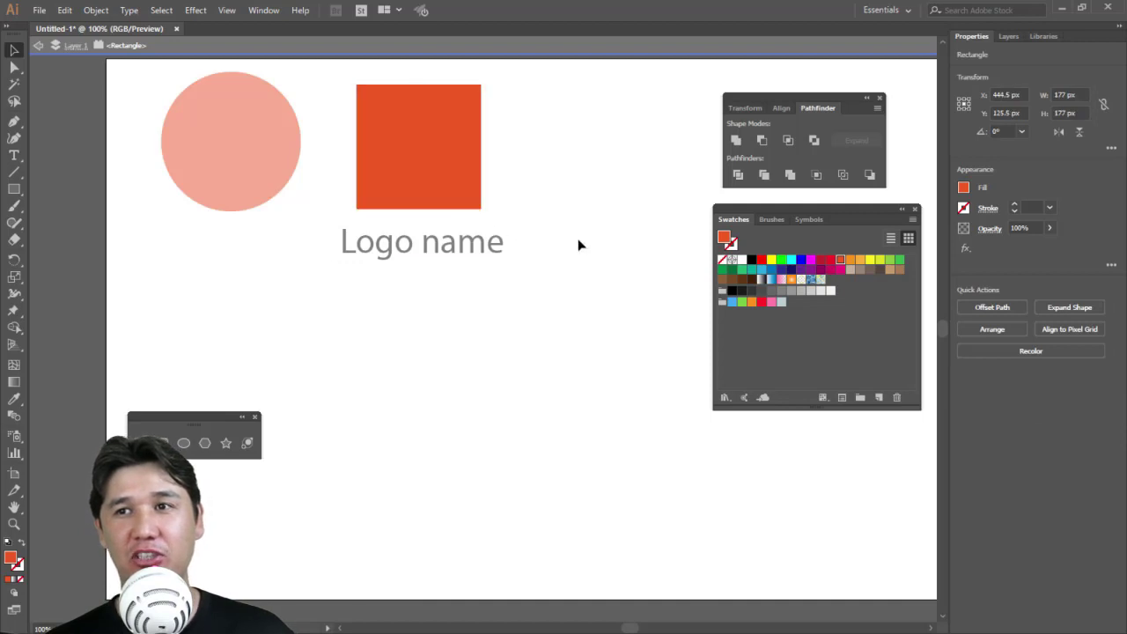
double_click(579, 244)
click(421, 159)
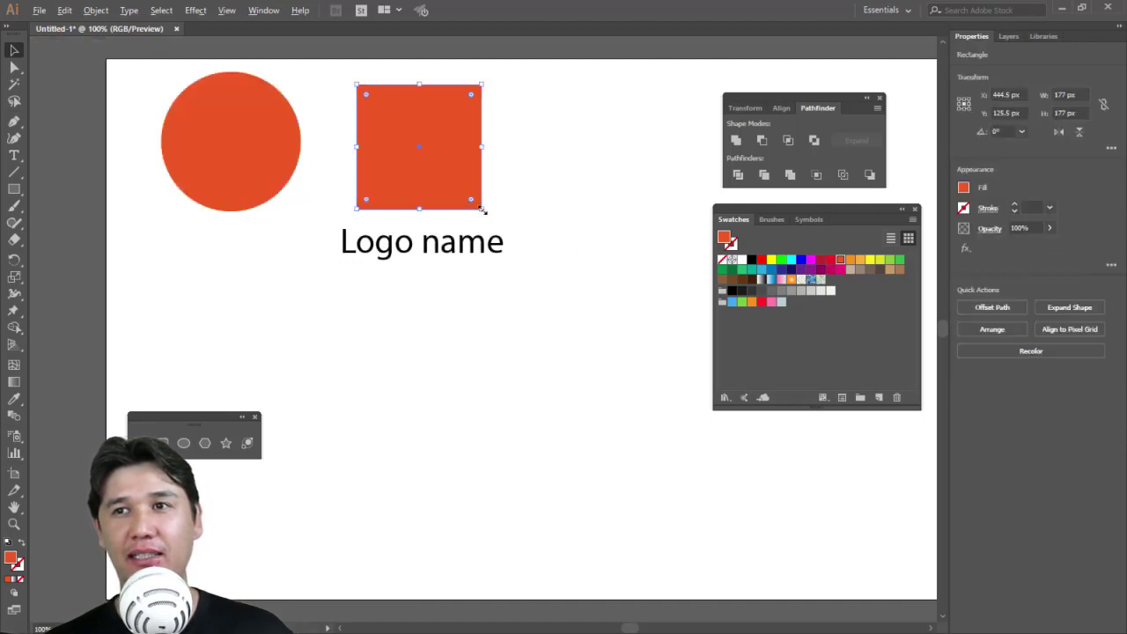
mouse_move(483, 209)
mouse_down()
mouse_move(418, 146)
mouse_move(482, 216)
mouse_up()
click(532, 240)
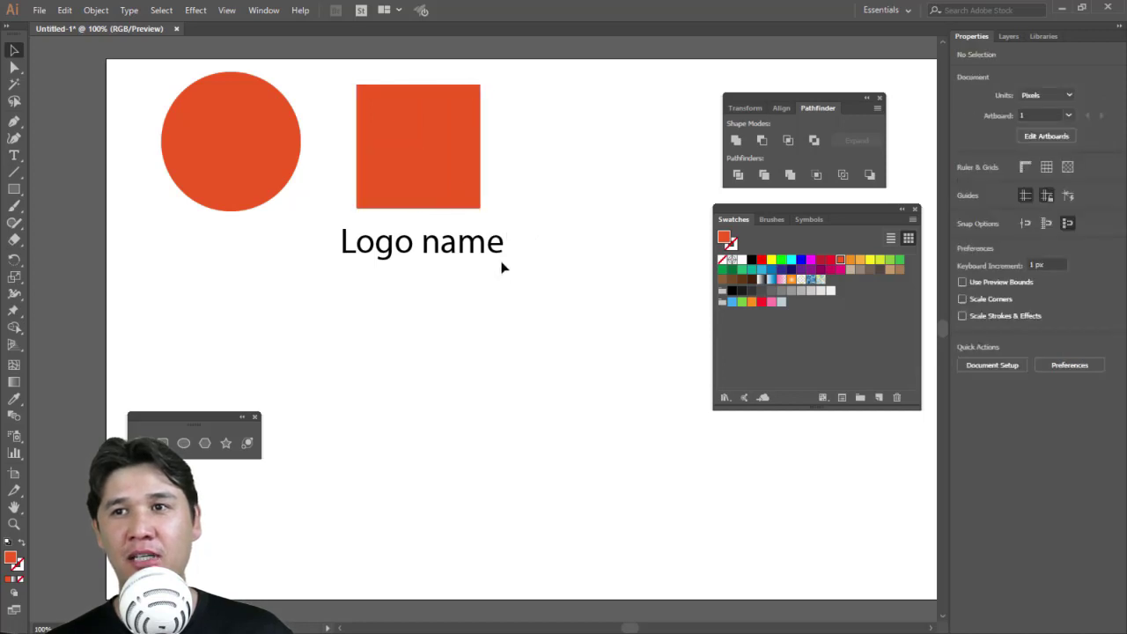
- Capitalise the N in Logo Name and Alt-drag a copy just below it
click(455, 250)
triple_click(437, 243)
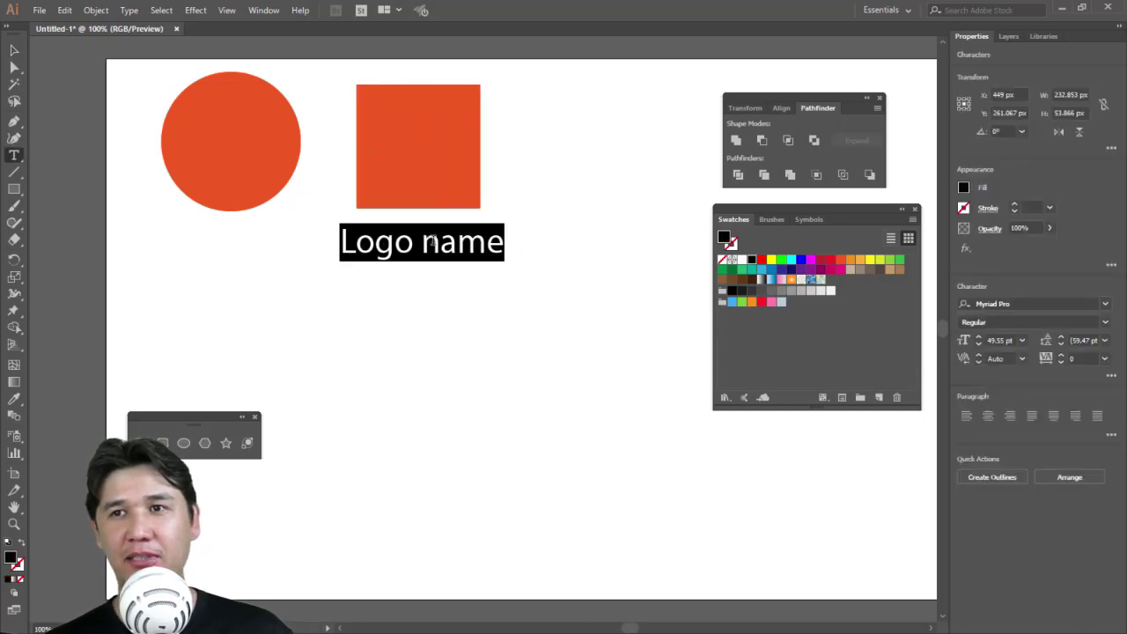
click(452, 238)
key(BackSpace)
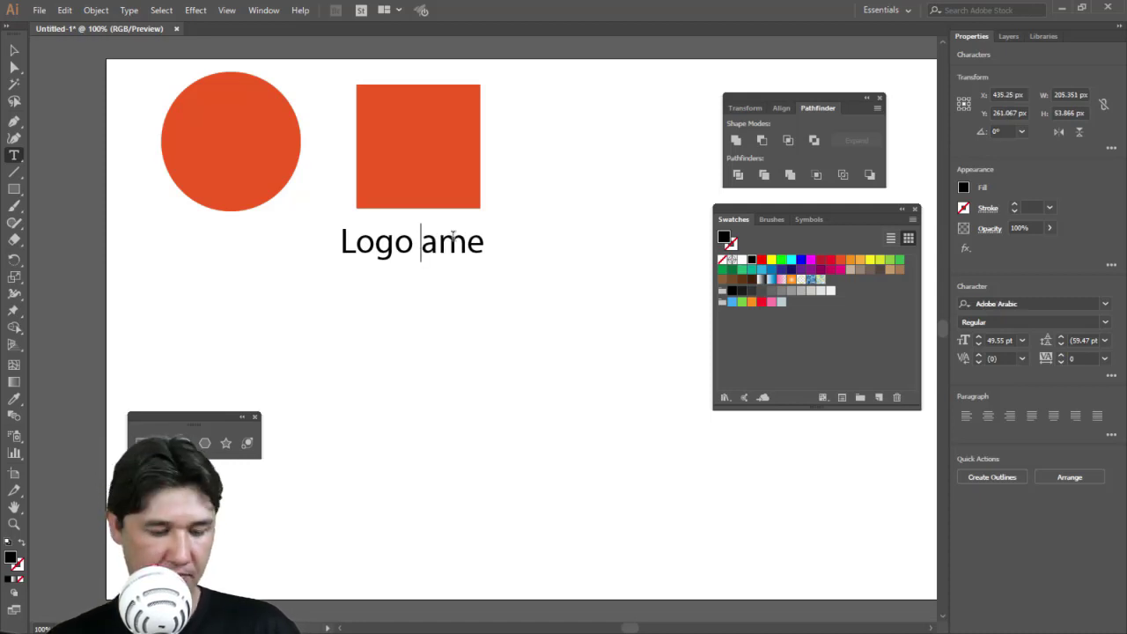
key(ctrl+z)
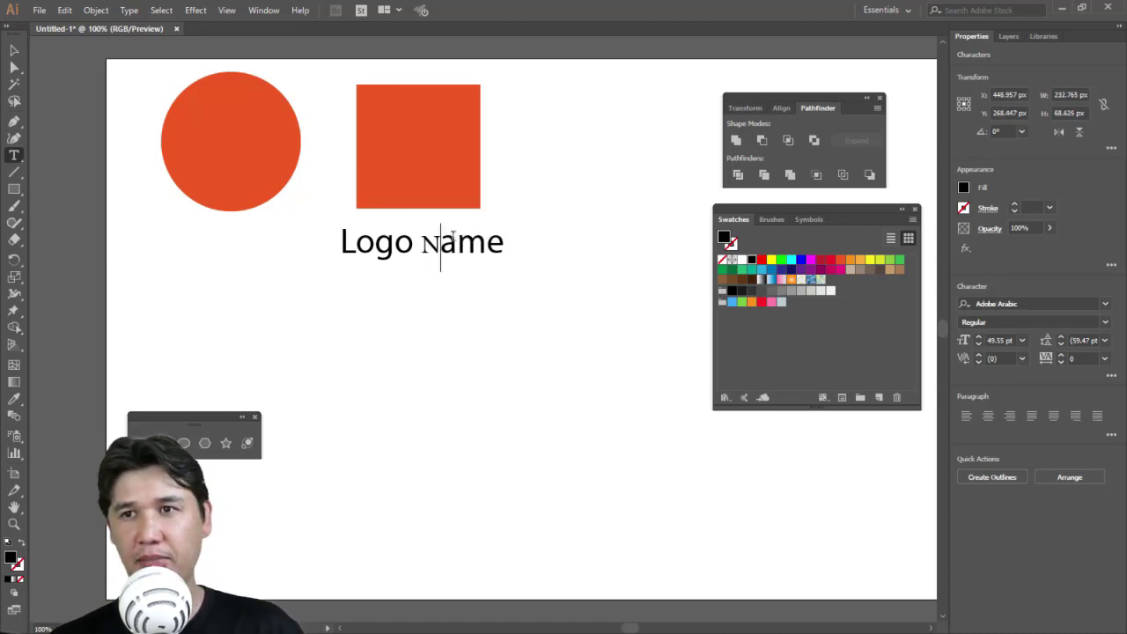
key(ctrl+shift+z)
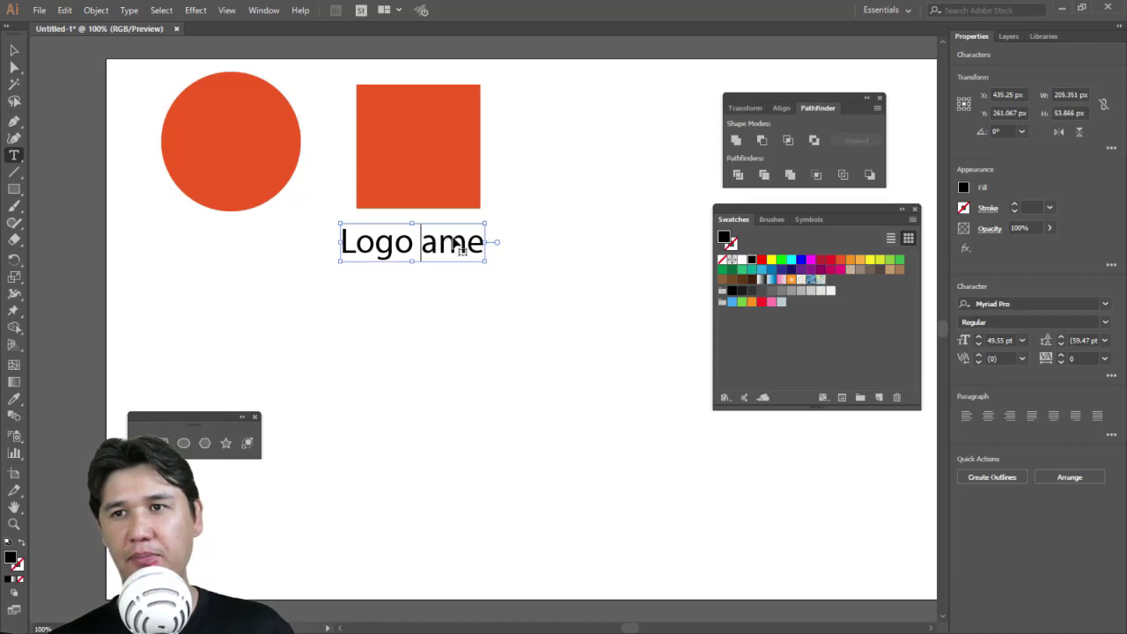
text(N)
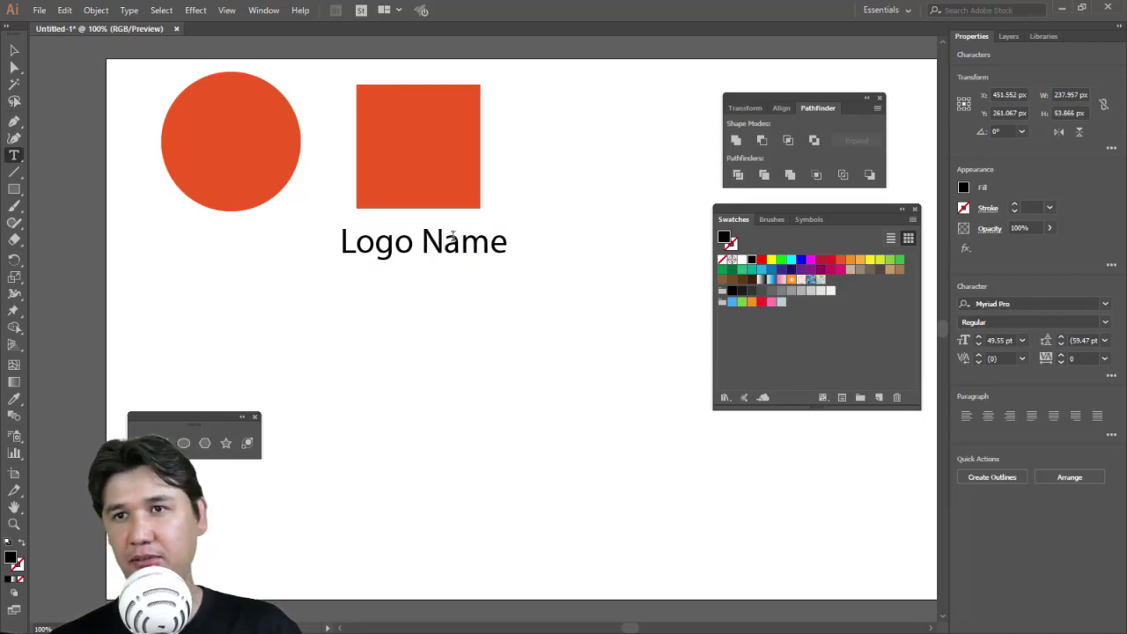
key(Escape)
drag(402, 261, 451, 300)
- Retype the copied text line as Slogan
double_click(450, 297)
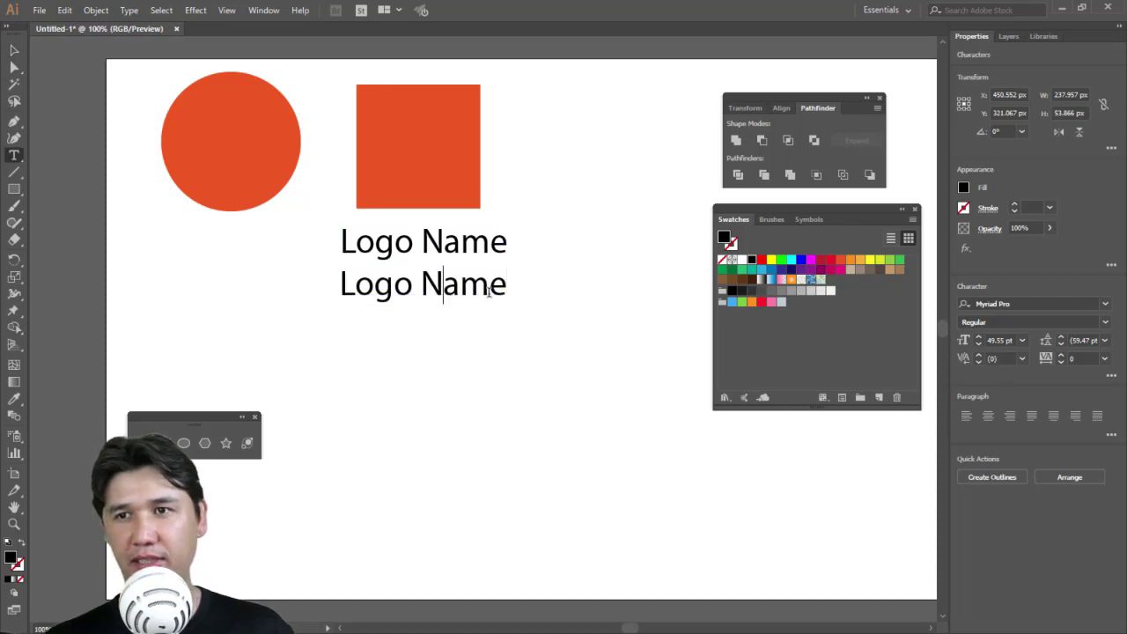
key(ctrl+a)
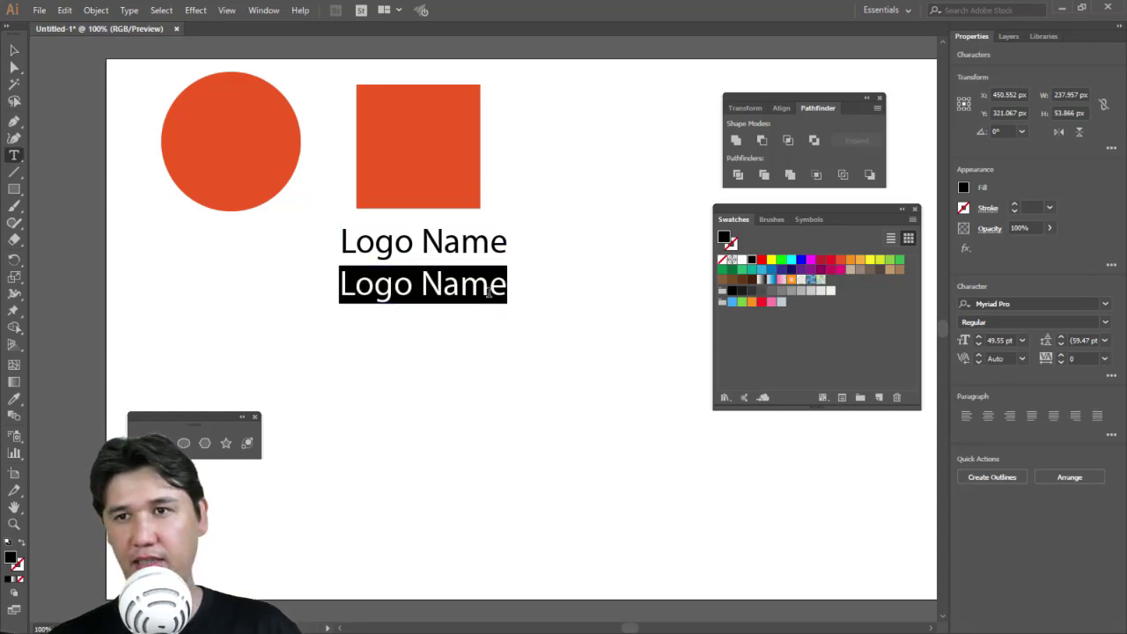
text(slo)
key(BackSpace)
key(BackSpace)
key(BackSpace)
text(S)
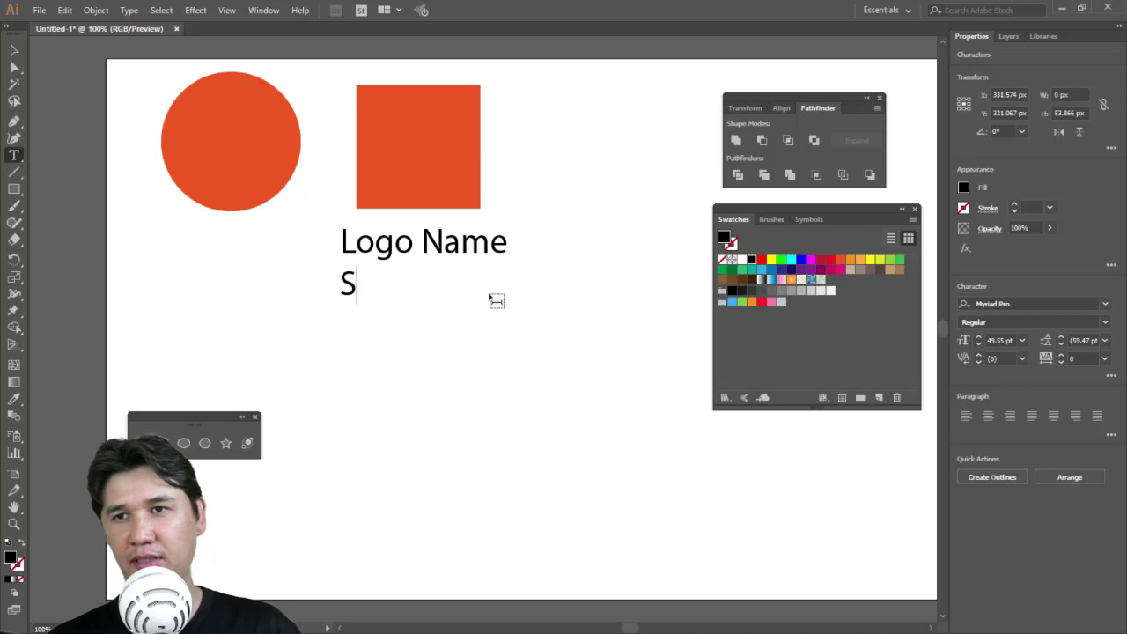
text(logan)
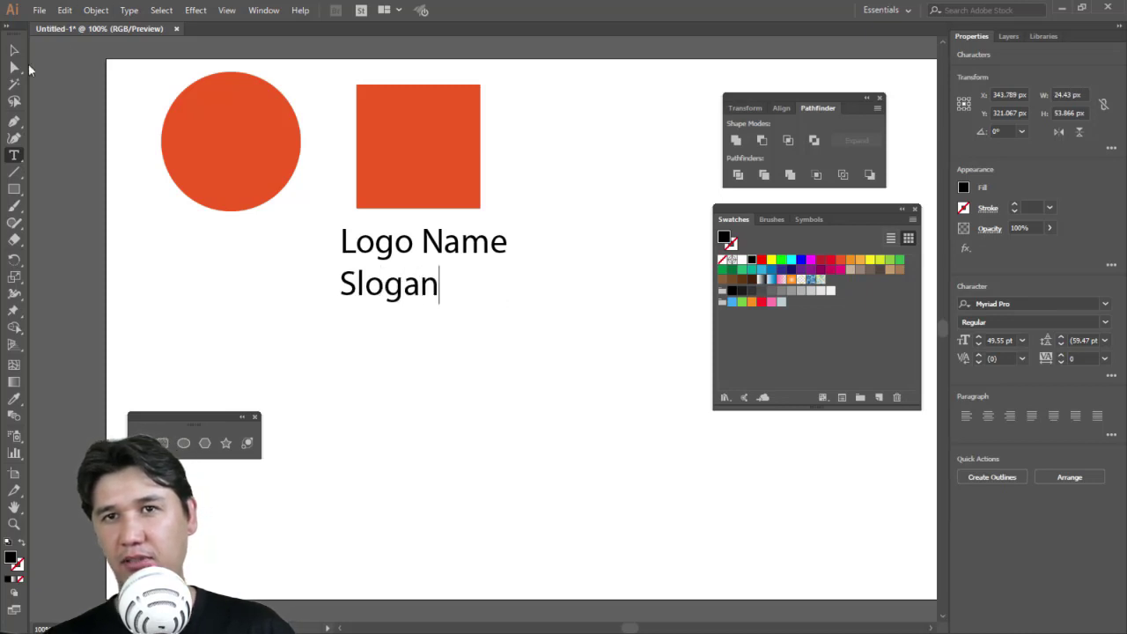
- Shrink Slogan under Logo Name and move the square-and-text stack toward the centre
click(14, 50)
mouse_move(440, 266)
mouse_down()
mouse_move(403, 280)
mouse_move(428, 283)
mouse_up()
click(464, 283)
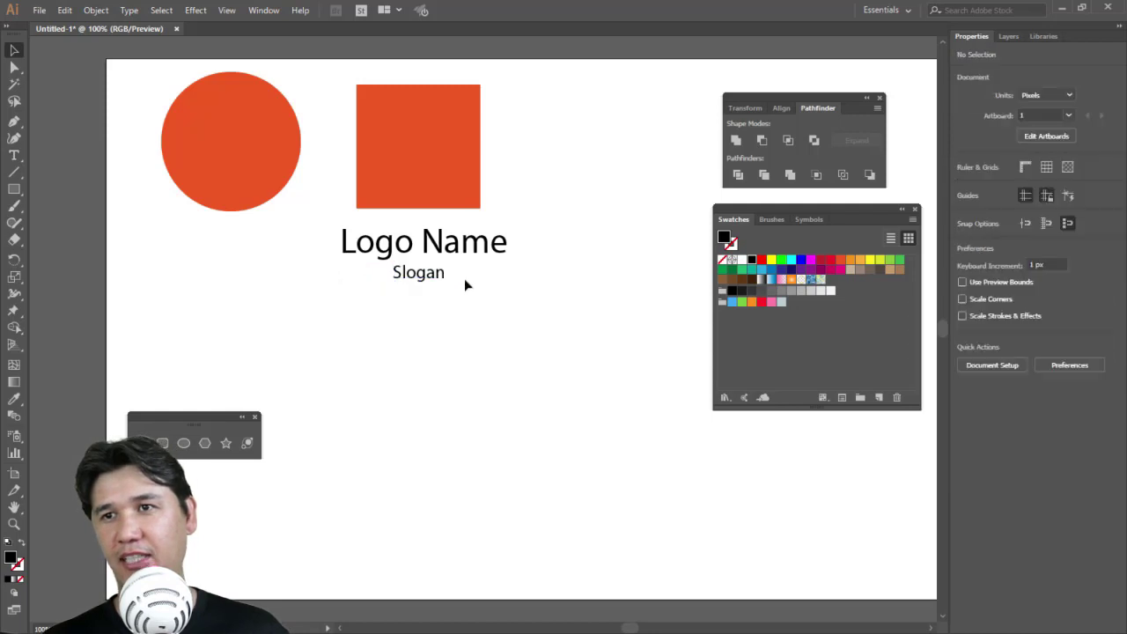
drag(352, 88, 511, 313)
drag(413, 161, 446, 273)
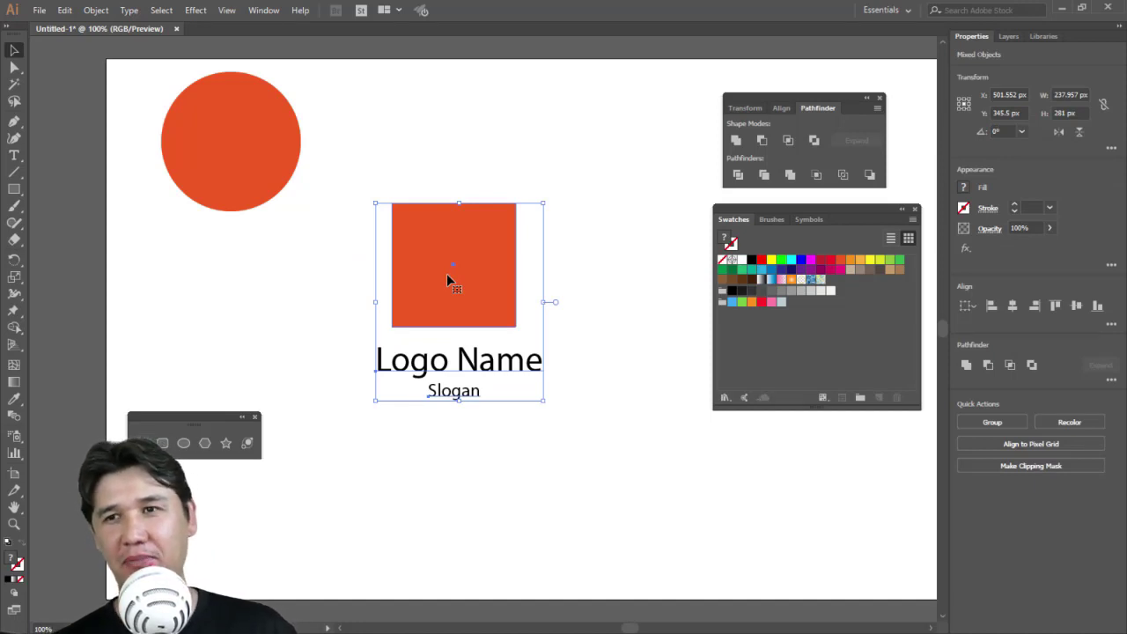
- Duplicate the orange square into a 2×2 grid of four squares
click(598, 247)
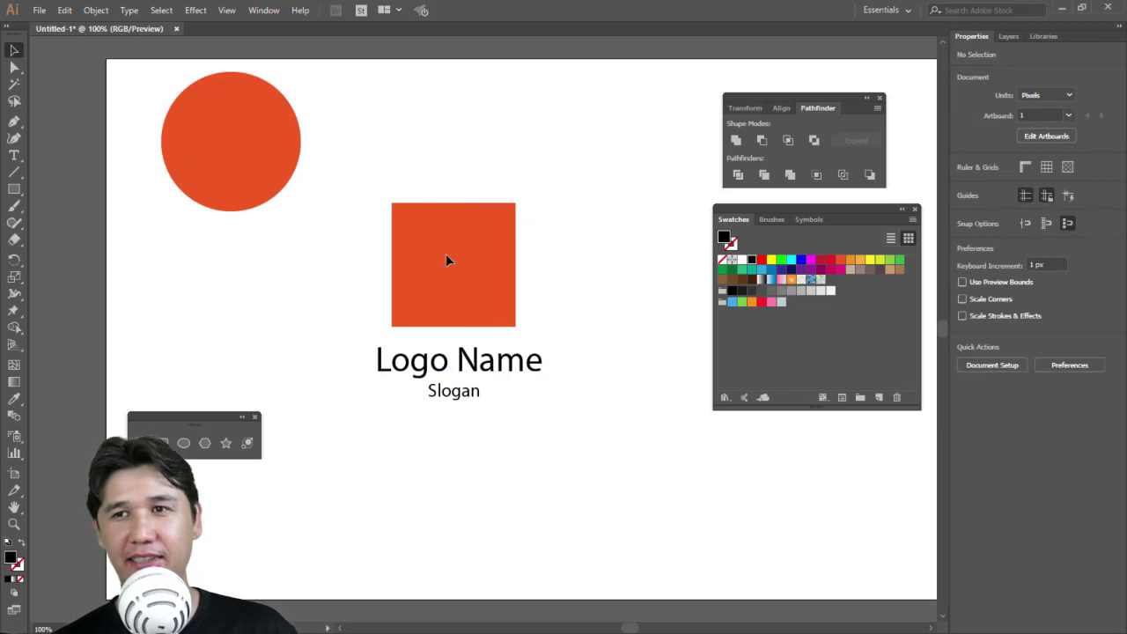
click(446, 254)
drag(445, 255, 393, 163)
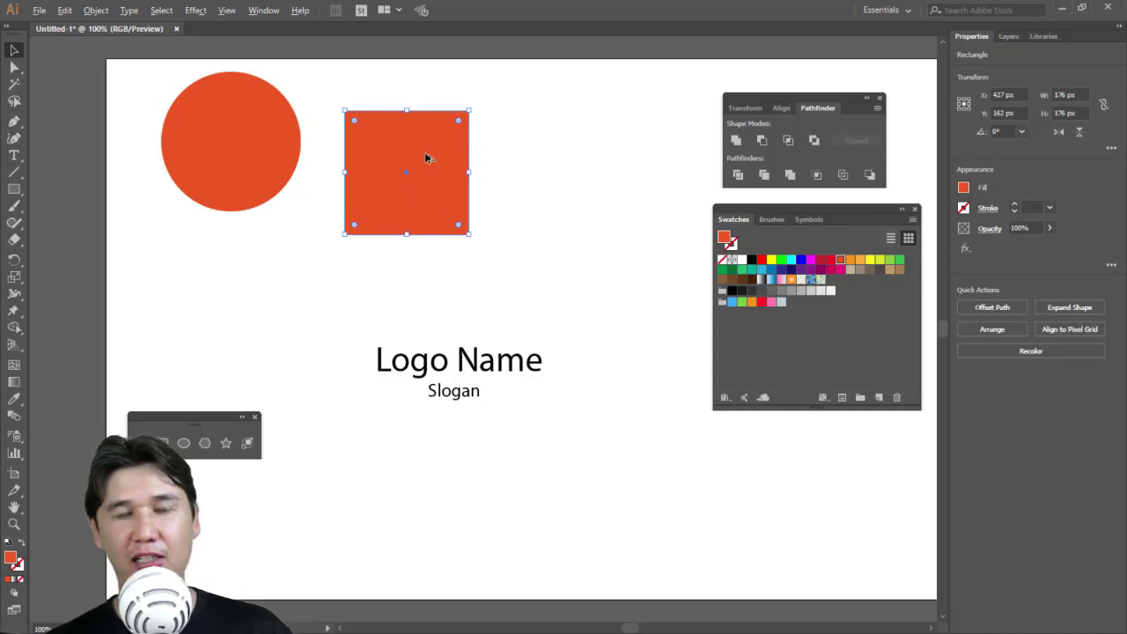
mouse_move(426, 158)
mouse_down()
mouse_move(567, 153)
mouse_move(554, 161)
mouse_up()
click(522, 91)
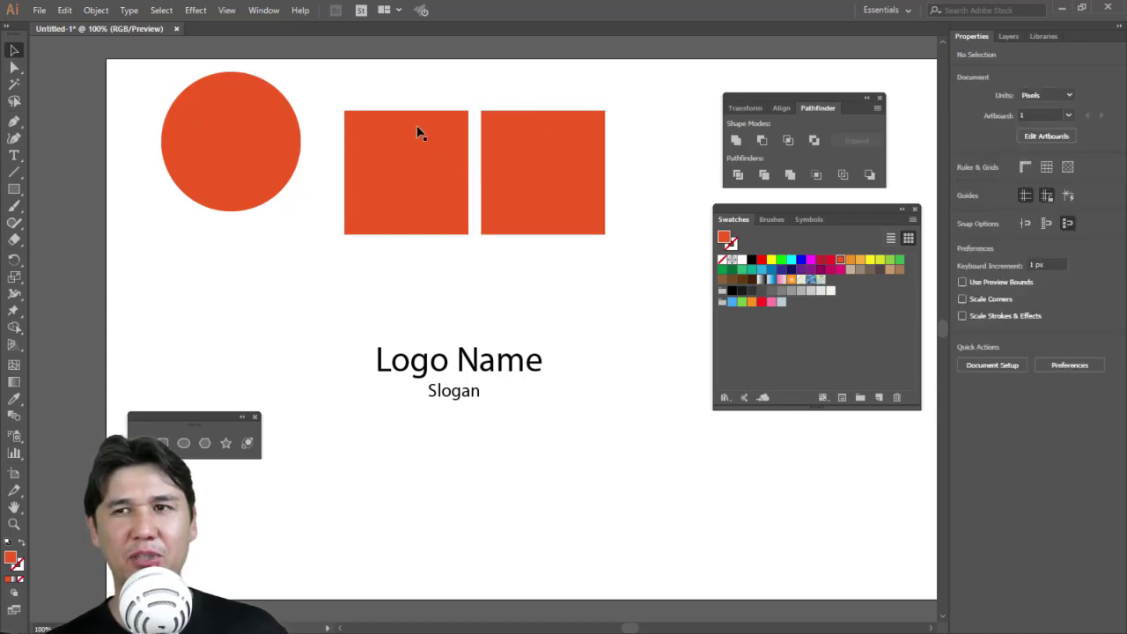
mouse_move(383, 81)
mouse_down()
mouse_move(619, 250)
mouse_move(520, 193)
mouse_move(494, 265)
mouse_up()
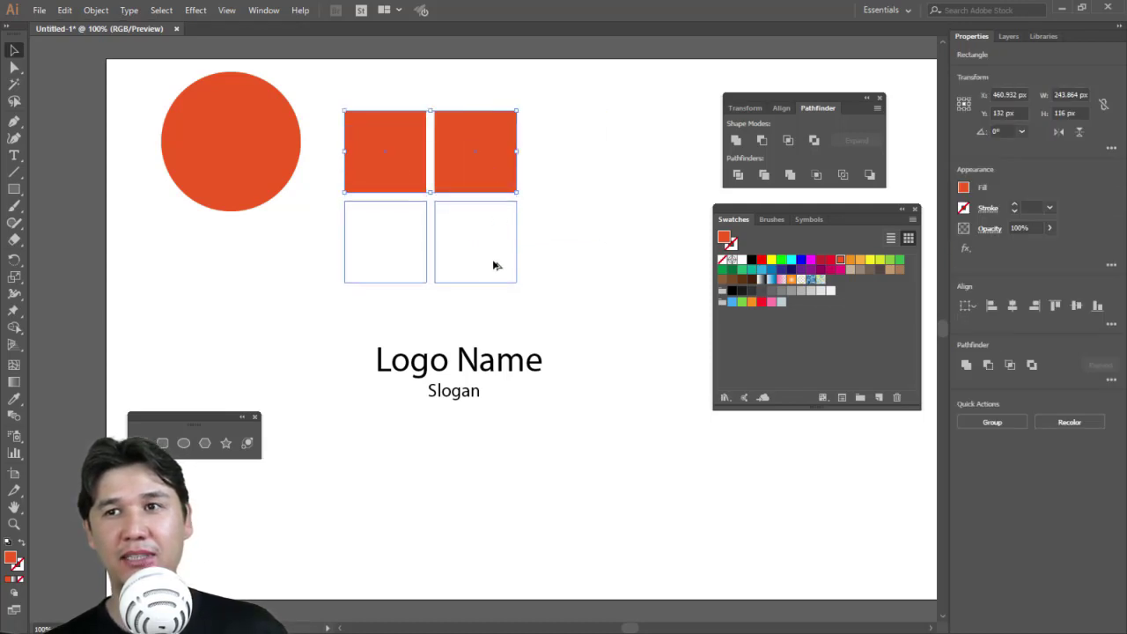
click(581, 257)
- Rotate the four squares 315° into a diamond and shrink it from the top
mouse_move(383, 70)
mouse_down()
mouse_move(532, 291)
mouse_move(454, 221)
mouse_up()
mouse_move(461, 103)
mouse_down()
mouse_move(465, 186)
mouse_move(521, 269)
mouse_up()
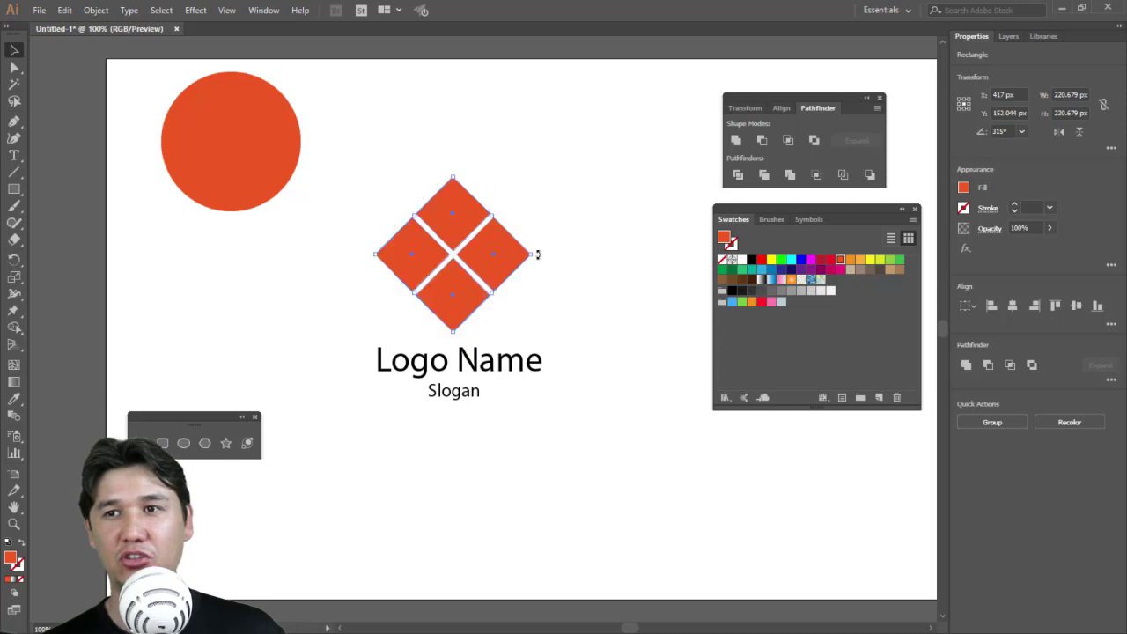
drag(454, 176, 454, 211)
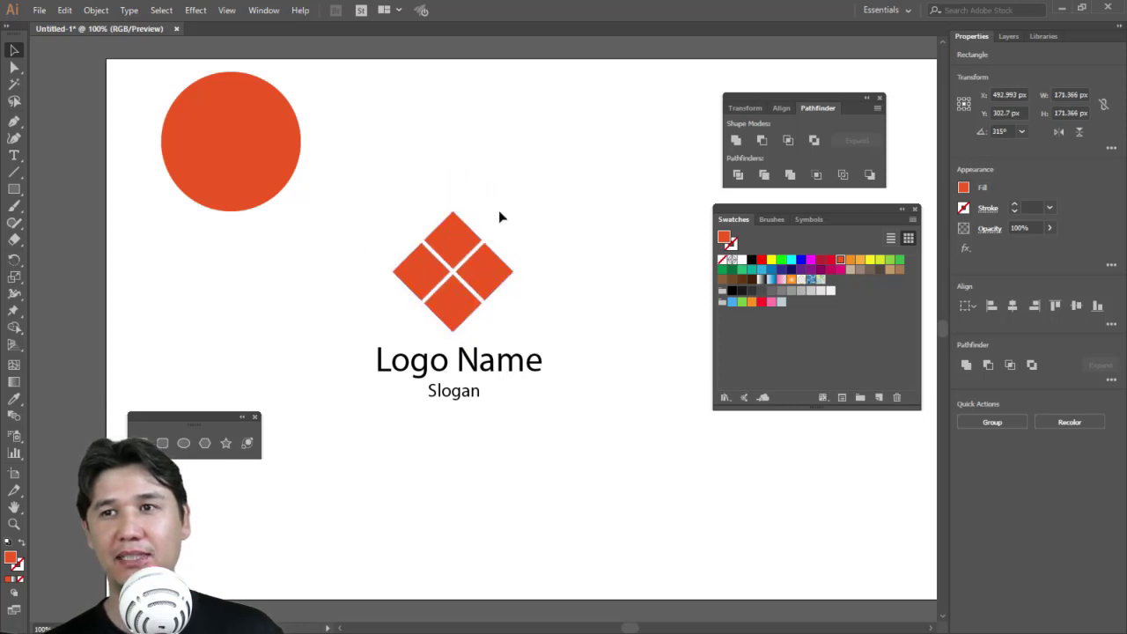
click(528, 220)
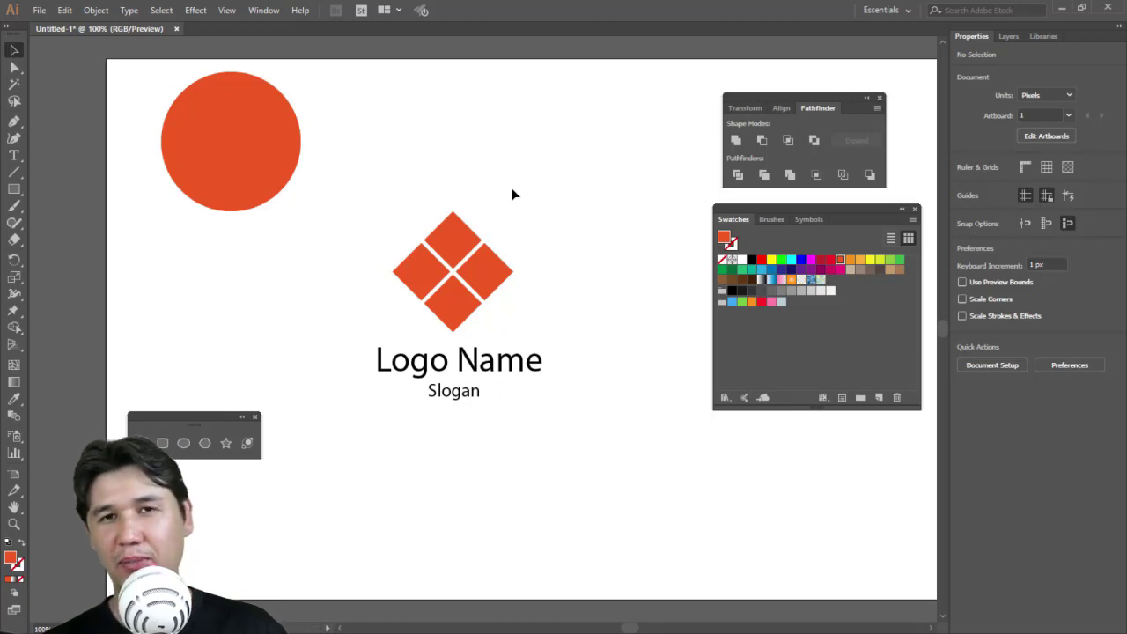
drag(391, 185, 549, 313)
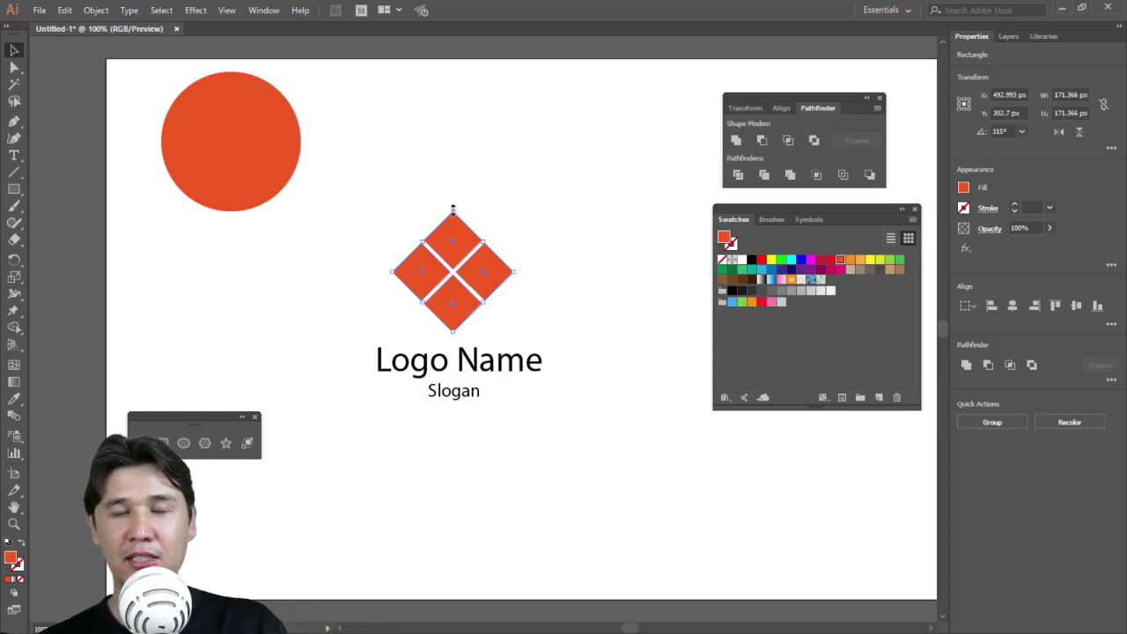
drag(453, 209, 456, 125)
key(Escape)
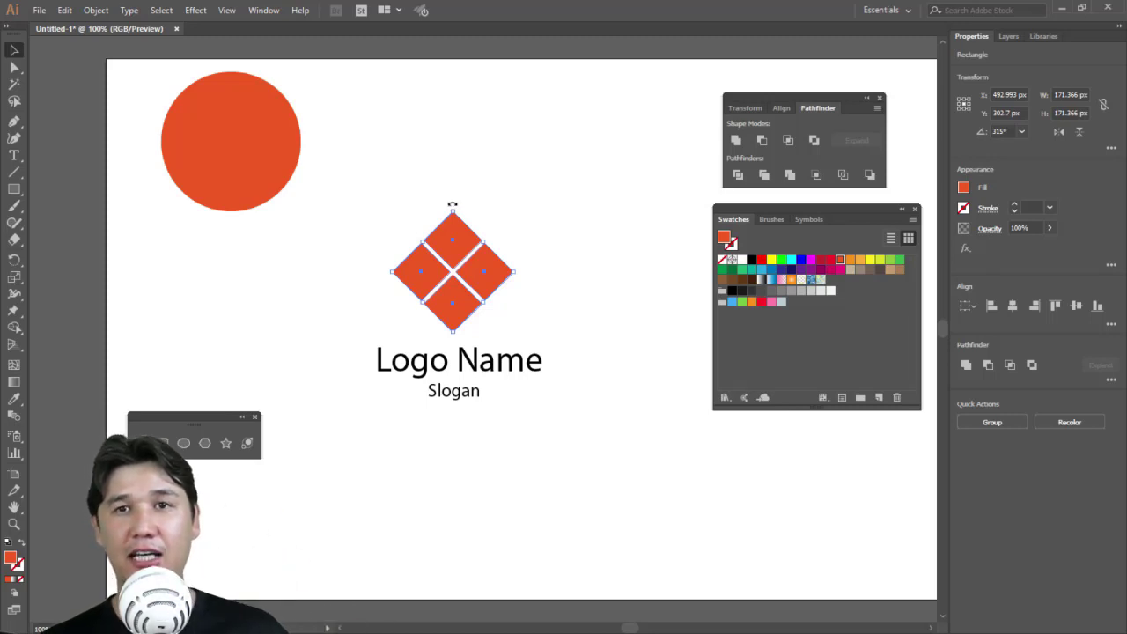
drag(453, 204, 451, 208)
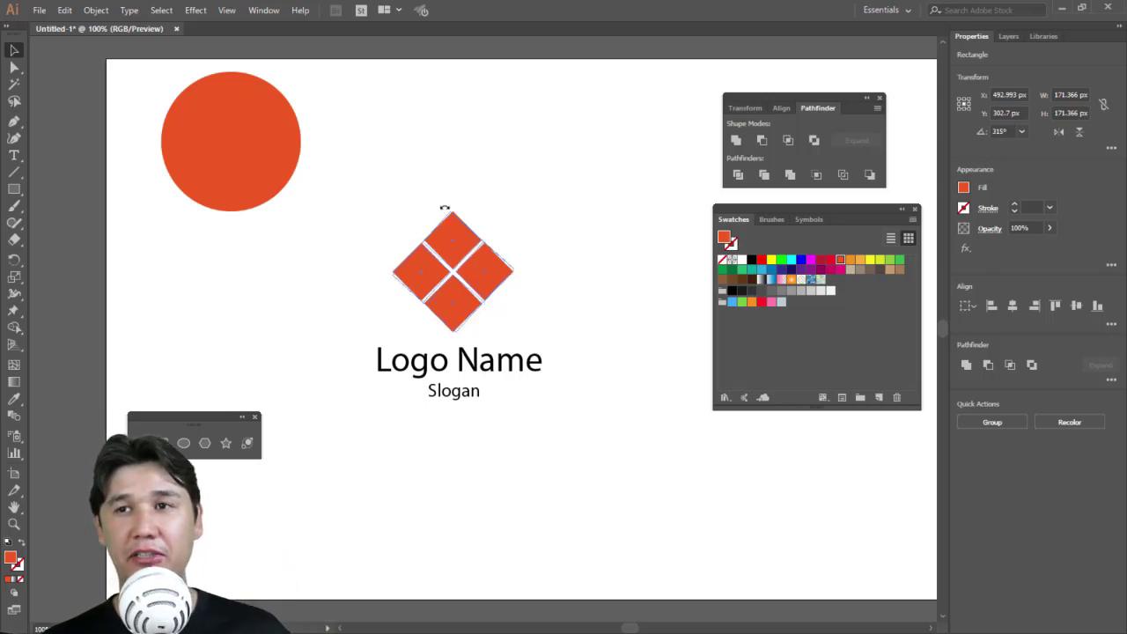
click(533, 218)
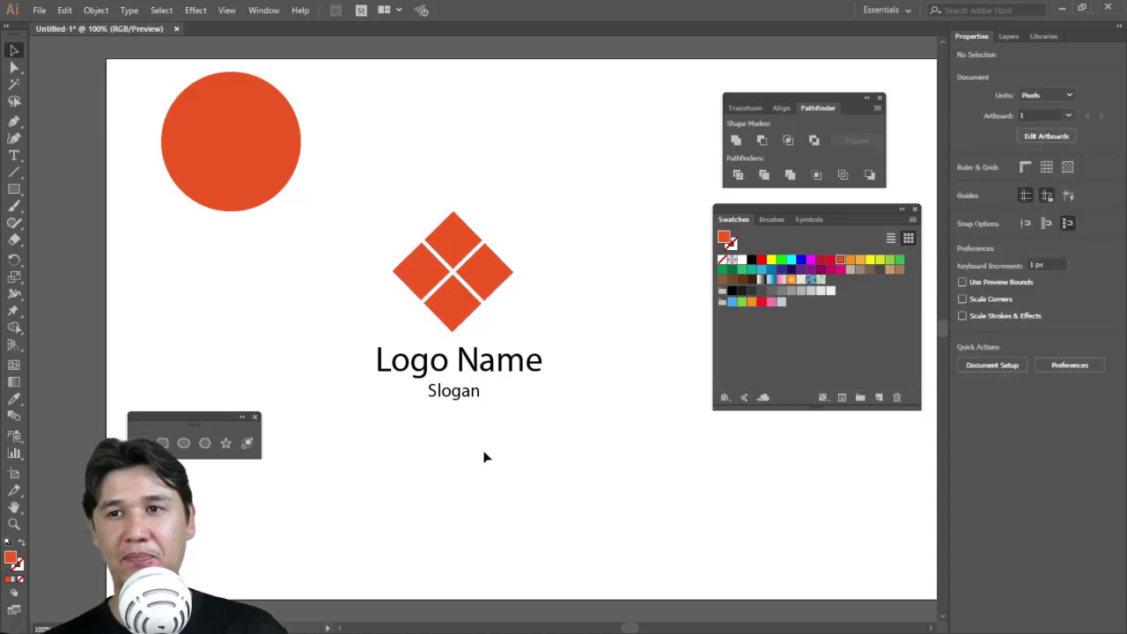
drag(397, 455, 571, 159)
click(546, 203)
click(520, 164)
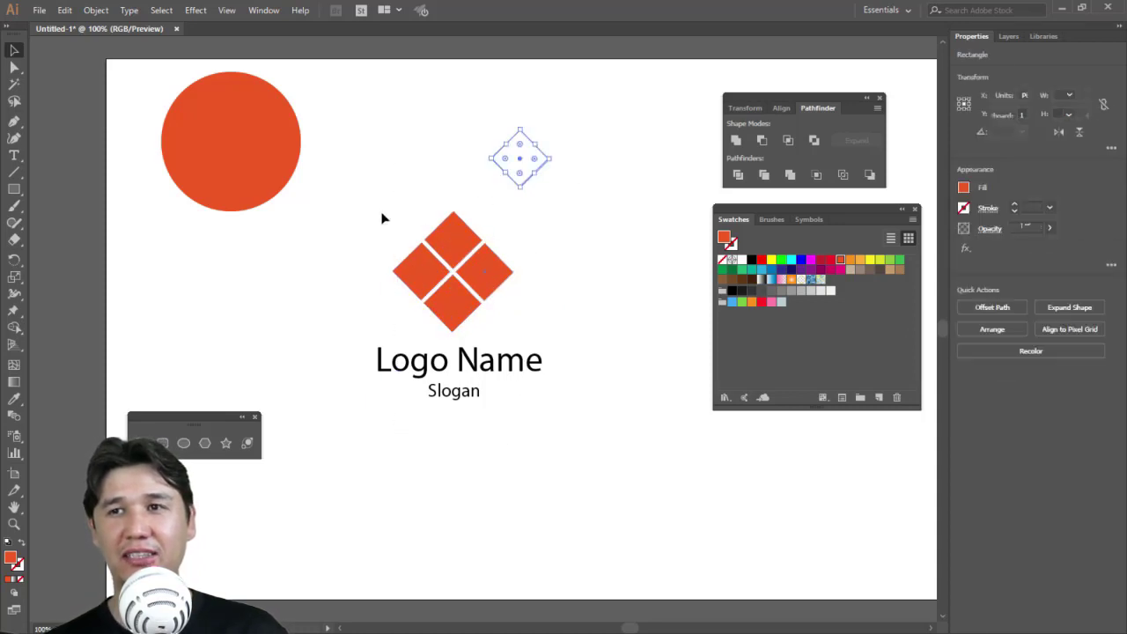
drag(382, 218, 611, 238)
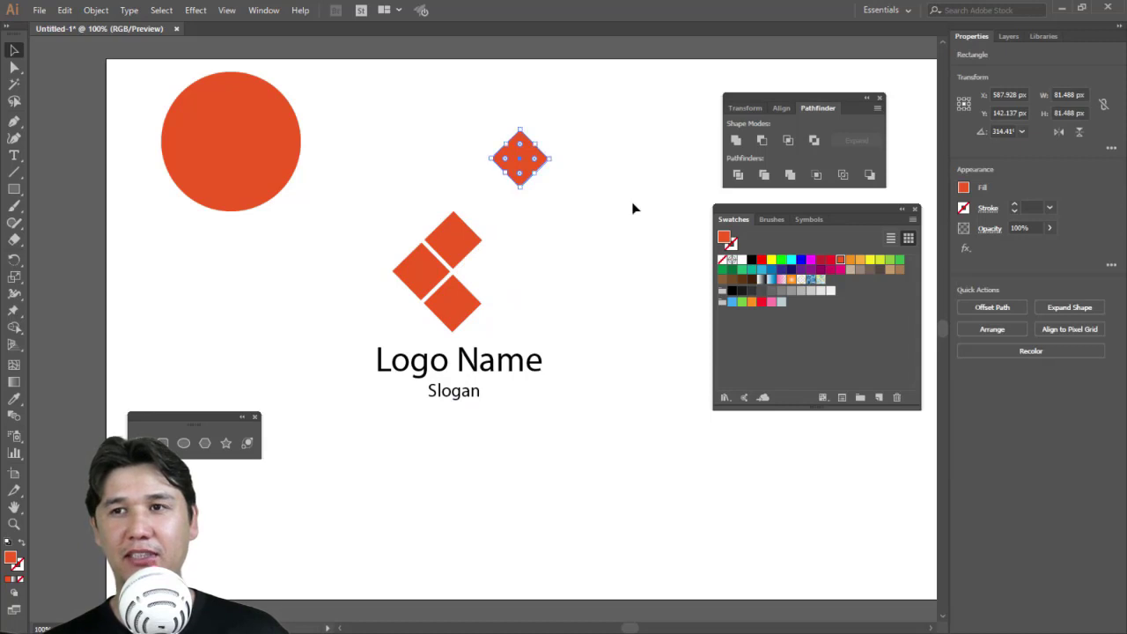
key(Delete)
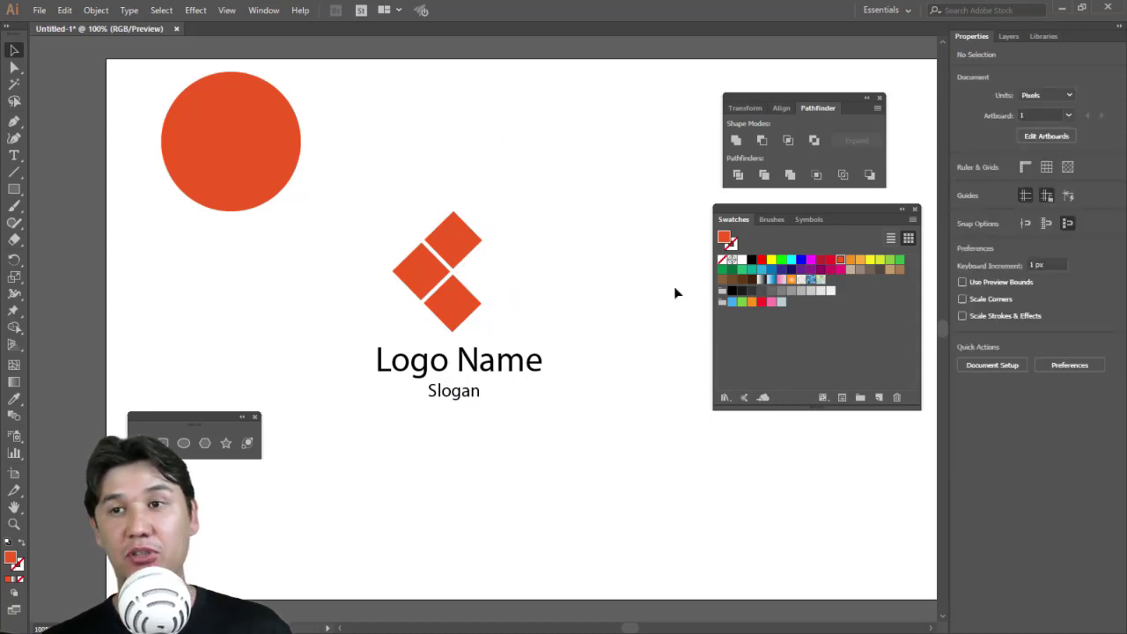
key(ctrl+z)
key(ctrl+z)
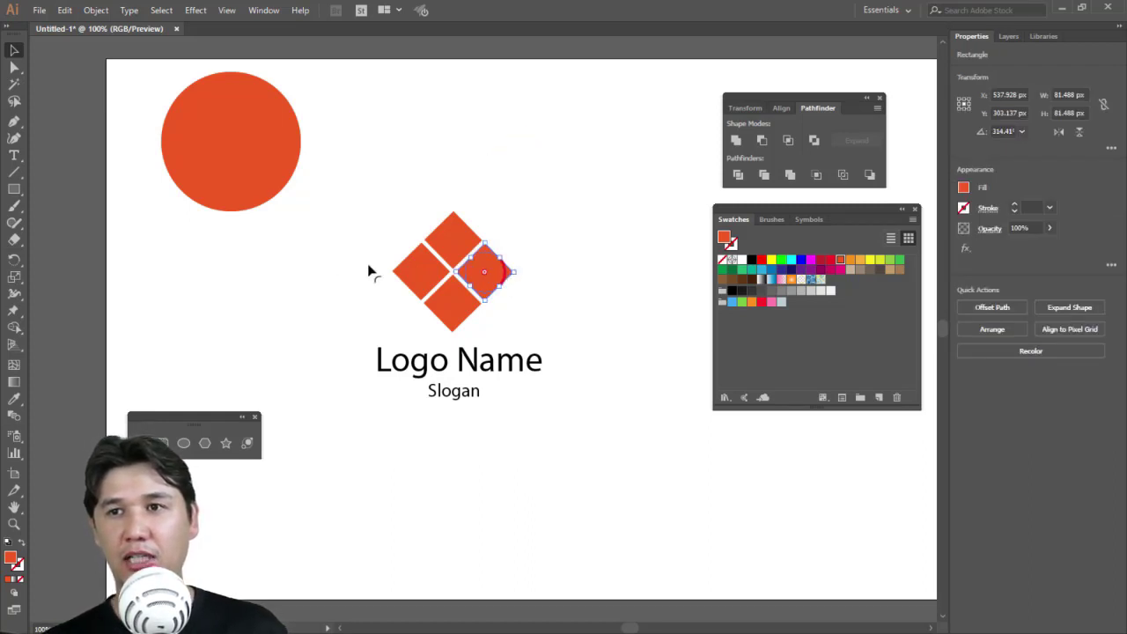
key(ctrl+z)
key(ctrl+z)
click(533, 291)
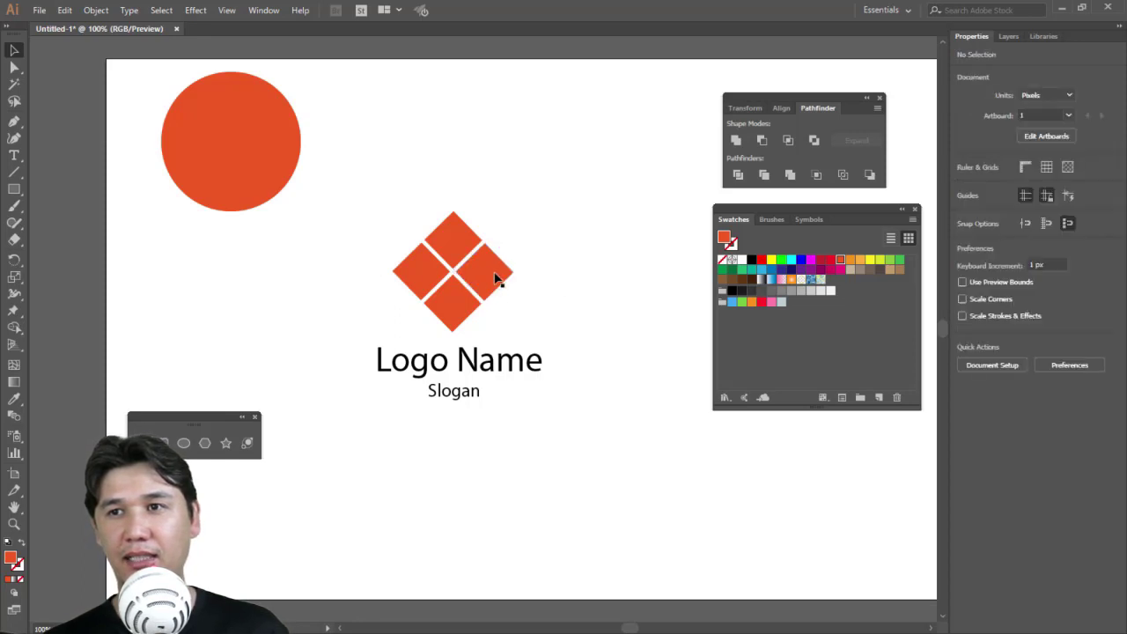
click(494, 280)
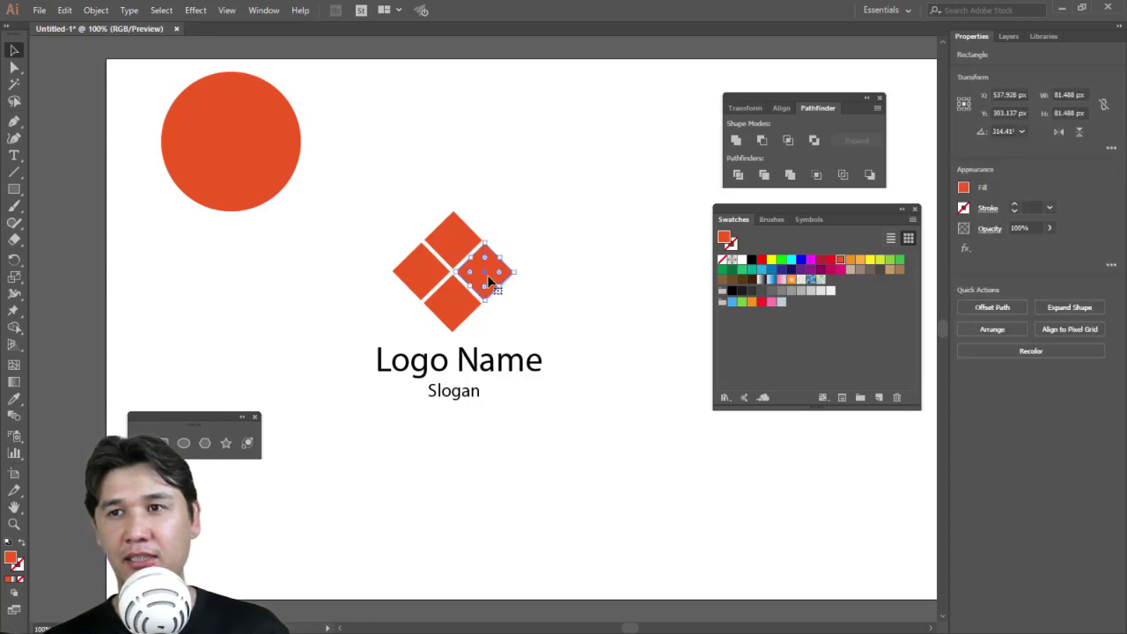
double_click(489, 280)
click(529, 277)
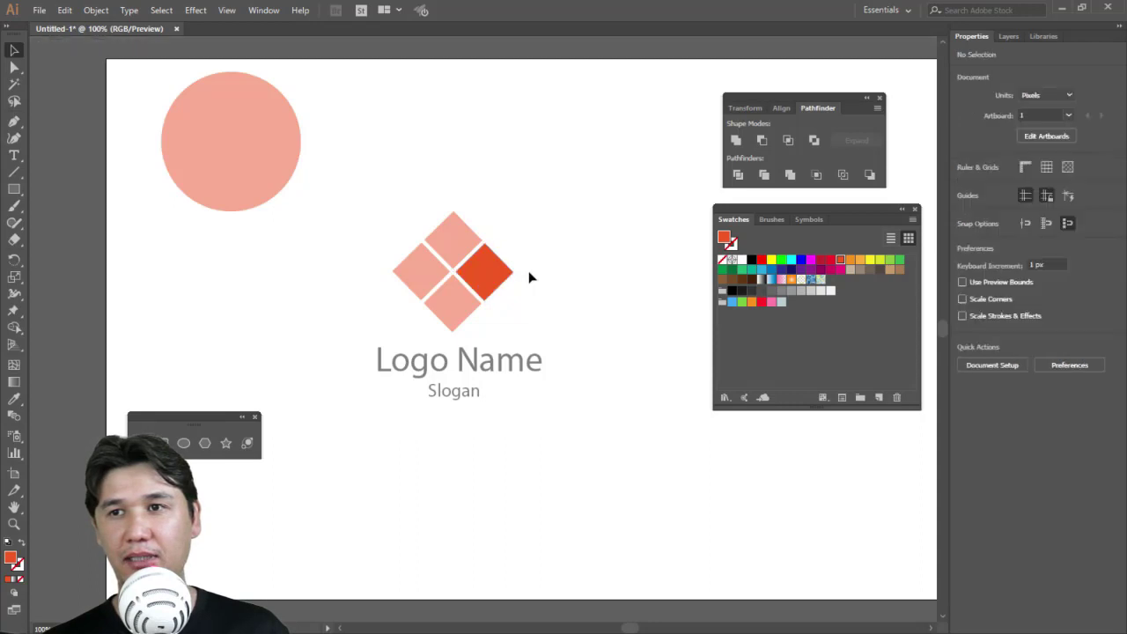
double_click(529, 278)
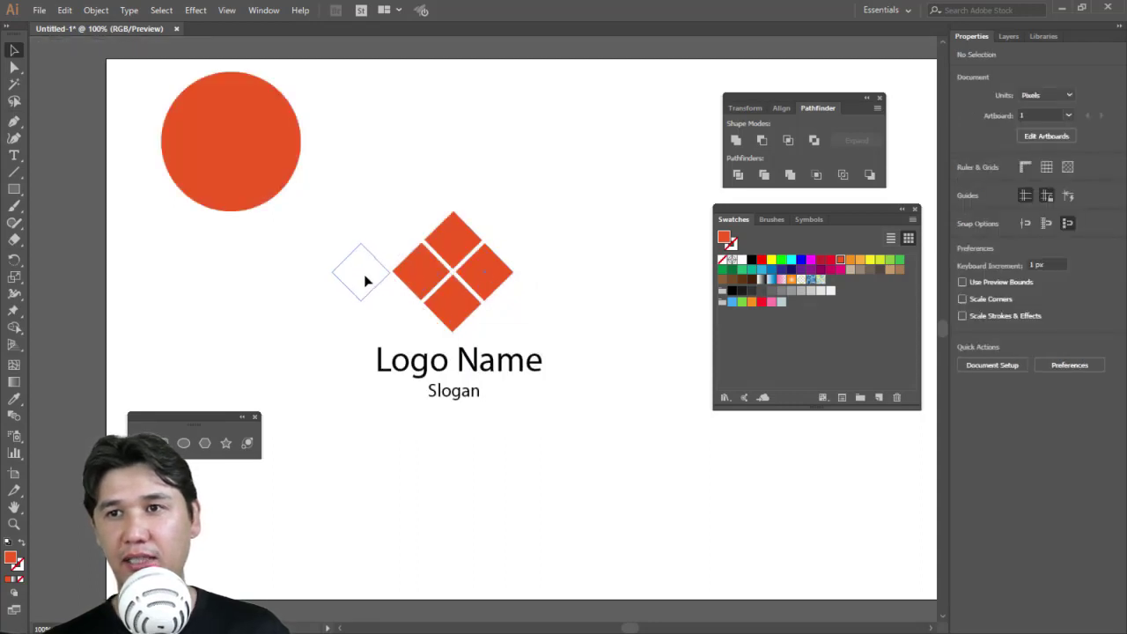
drag(367, 280, 365, 276)
click(549, 294)
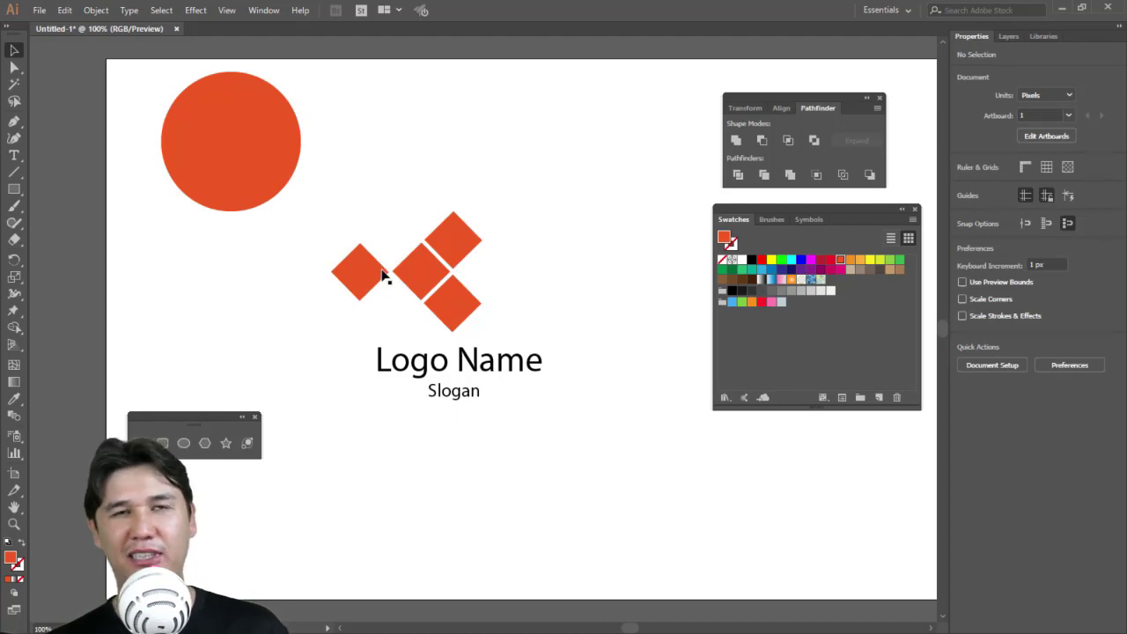
key(ctrl+z)
click(551, 225)
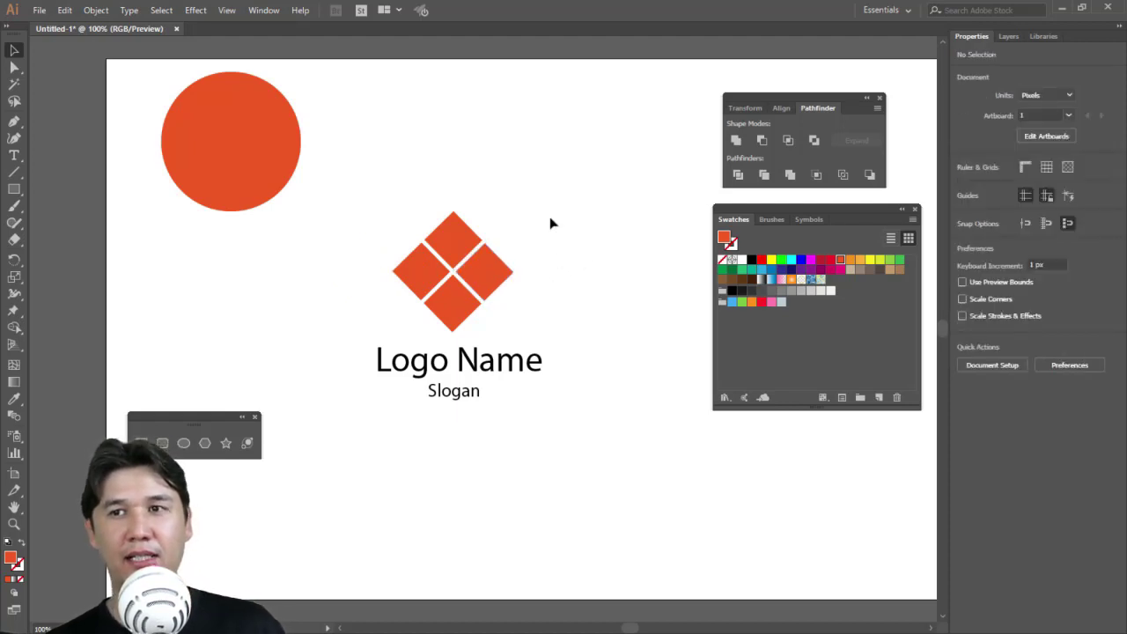
- Move the diamond logo with its text to the artboard's top-left corner
drag(412, 195, 586, 469)
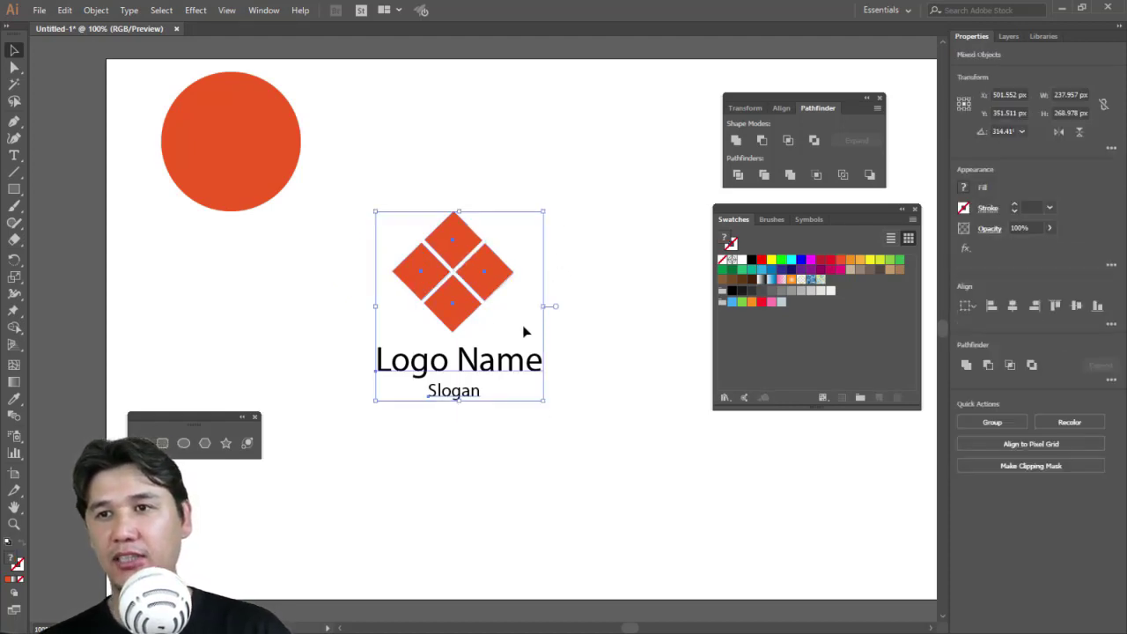
drag(257, 159, 599, 149)
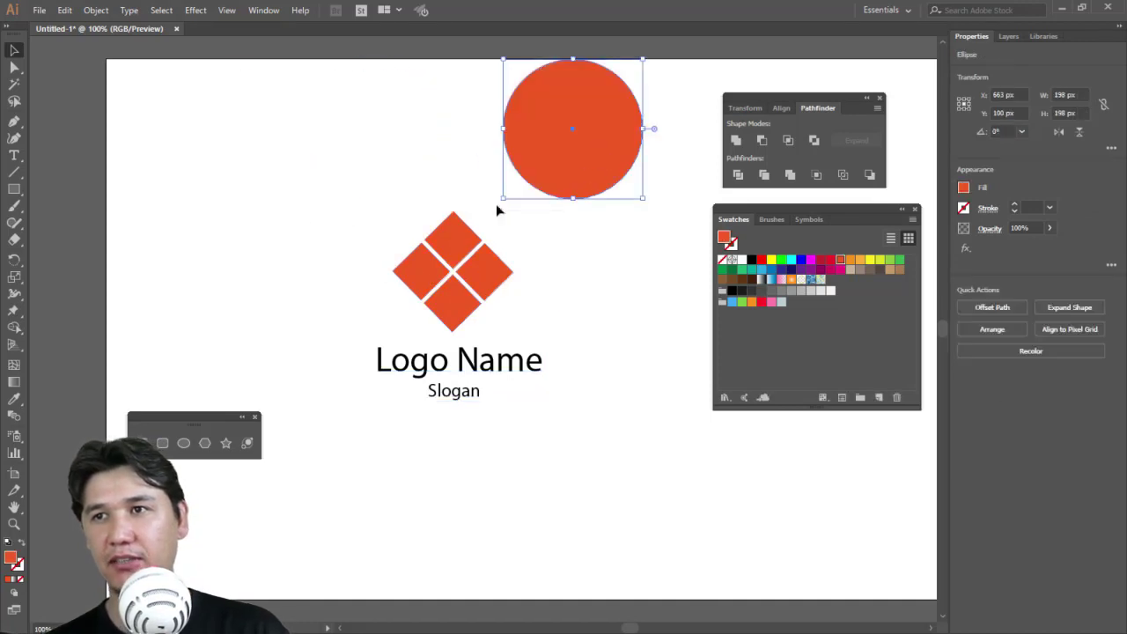
mouse_move(446, 409)
mouse_down()
mouse_move(473, 323)
mouse_move(236, 180)
mouse_up()
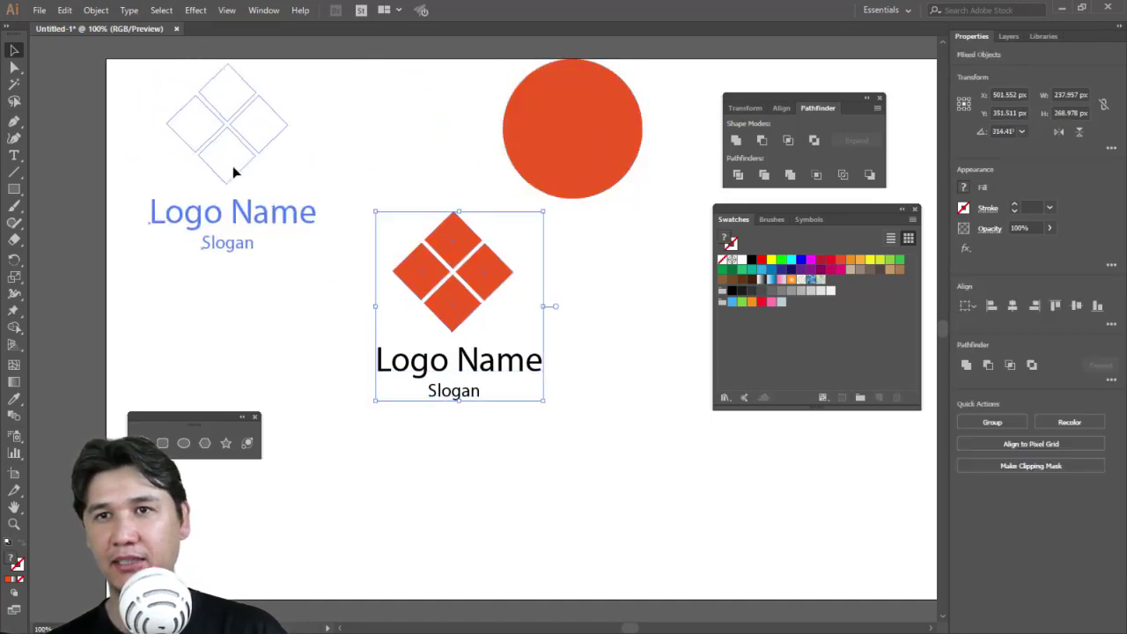
click(366, 174)
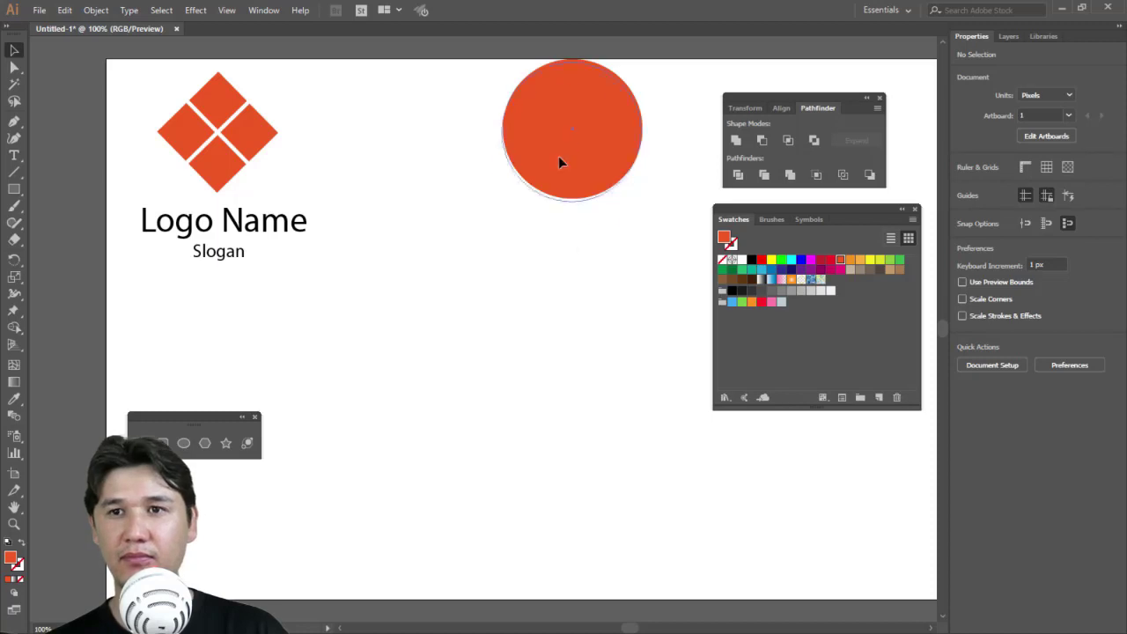
drag(559, 156, 679, 517)
click(255, 419)
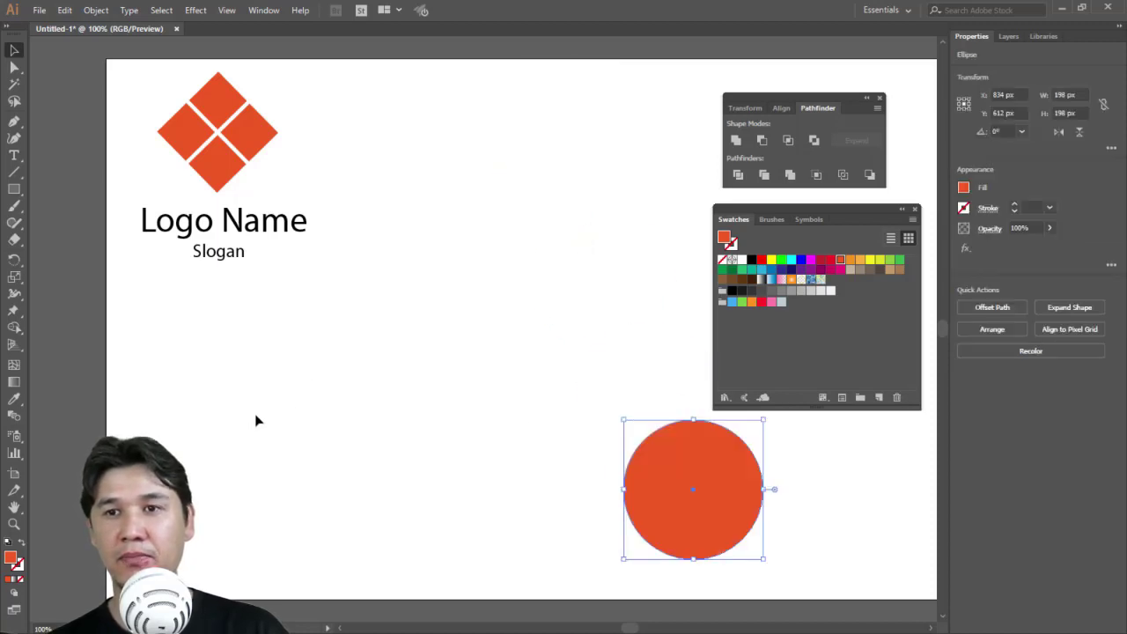
- Place the orange circle below the logo and add a white-filled copy offset down-right
drag(650, 452, 324, 355)
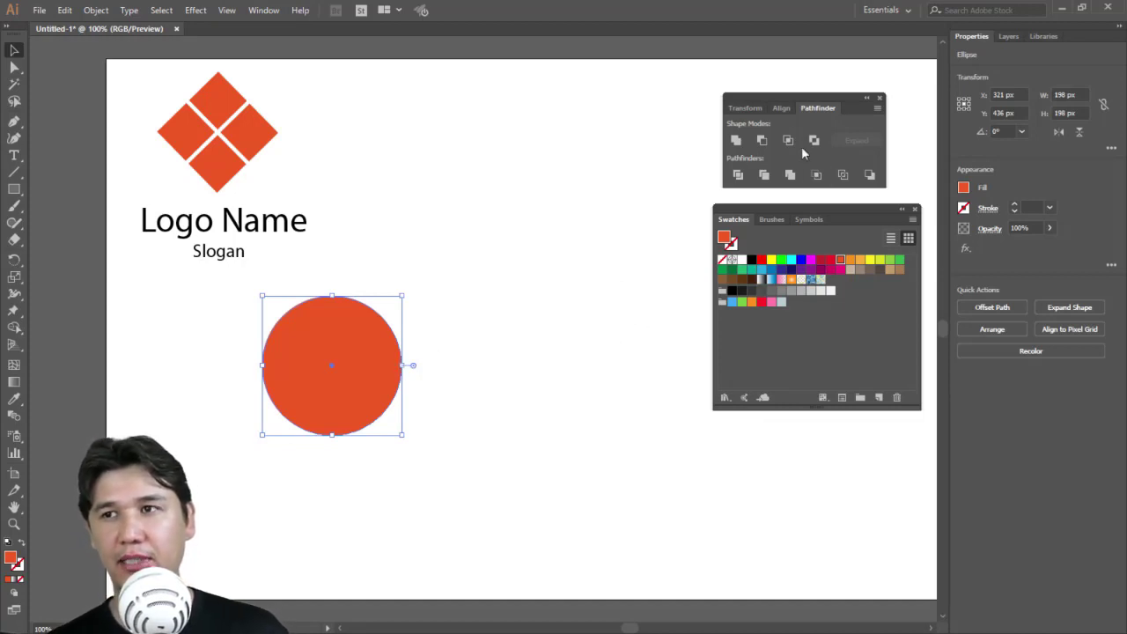
drag(376, 354, 467, 291)
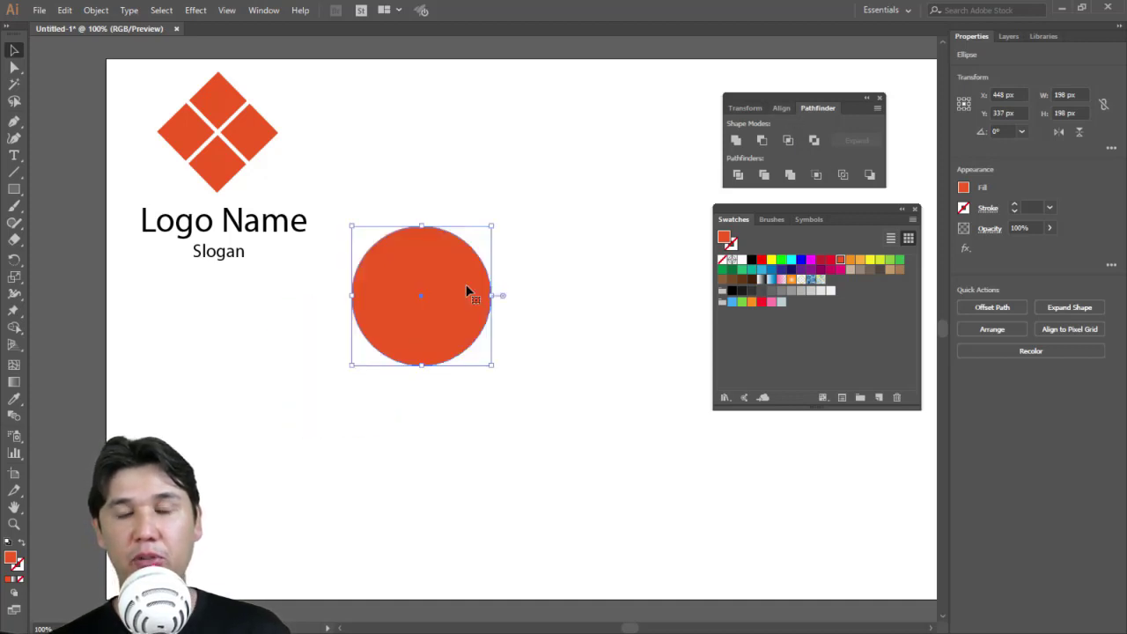
drag(447, 302, 457, 310)
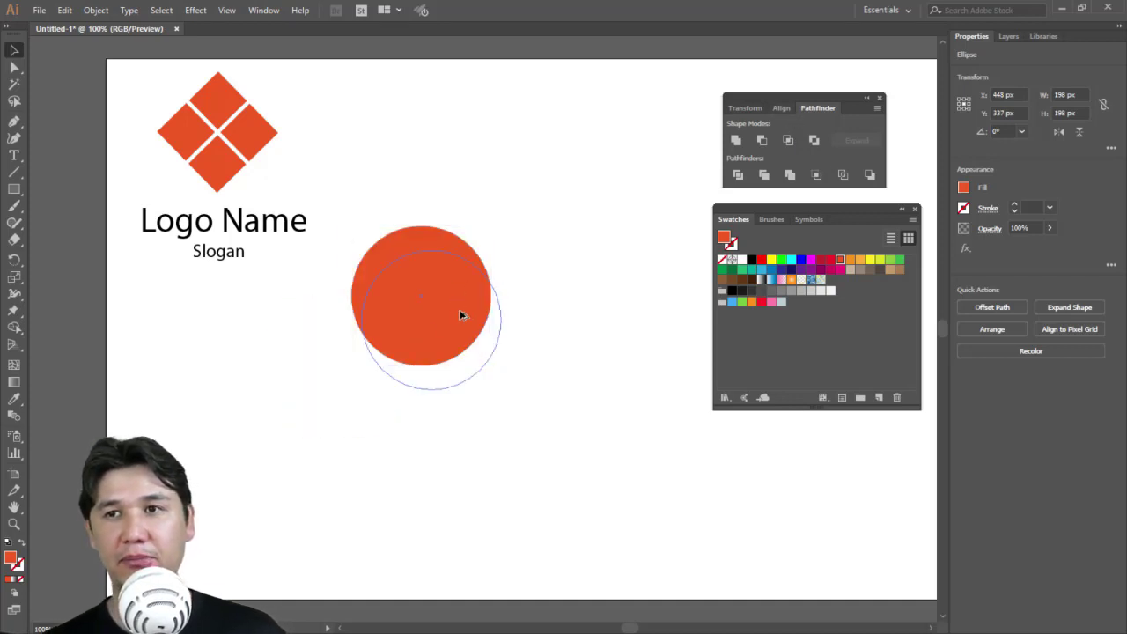
click(741, 260)
- Overlap the white circle on the orange one, offset left to thin the crescent, and select both
drag(454, 287, 477, 314)
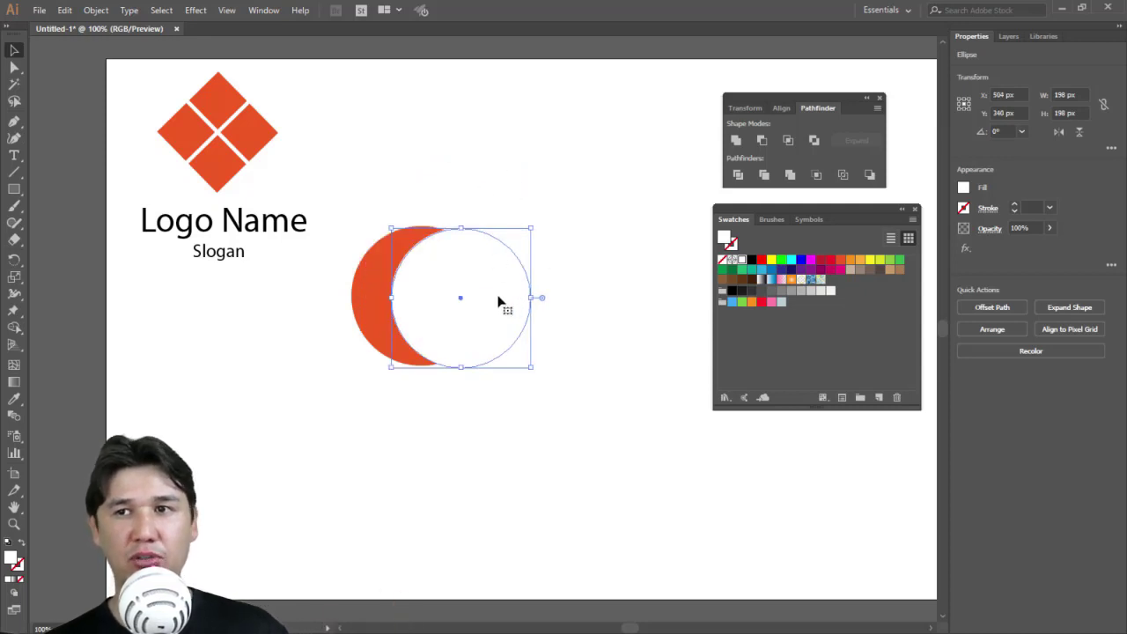
mouse_move(481, 294)
mouse_down()
mouse_move(457, 294)
mouse_move(491, 298)
mouse_up()
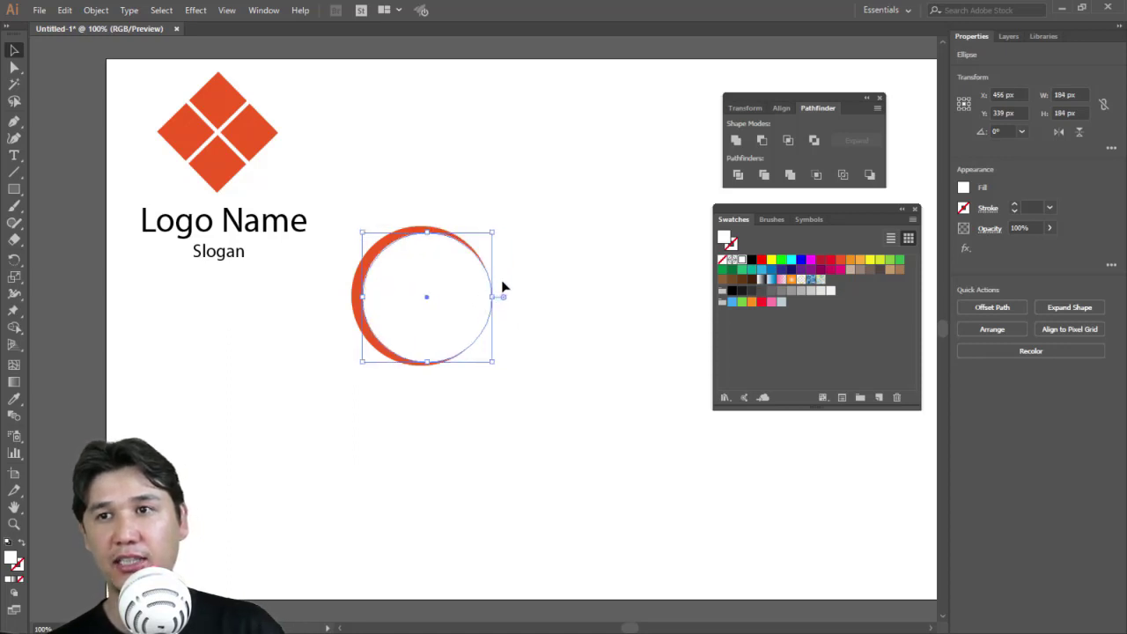
drag(508, 227, 451, 326)
click(516, 300)
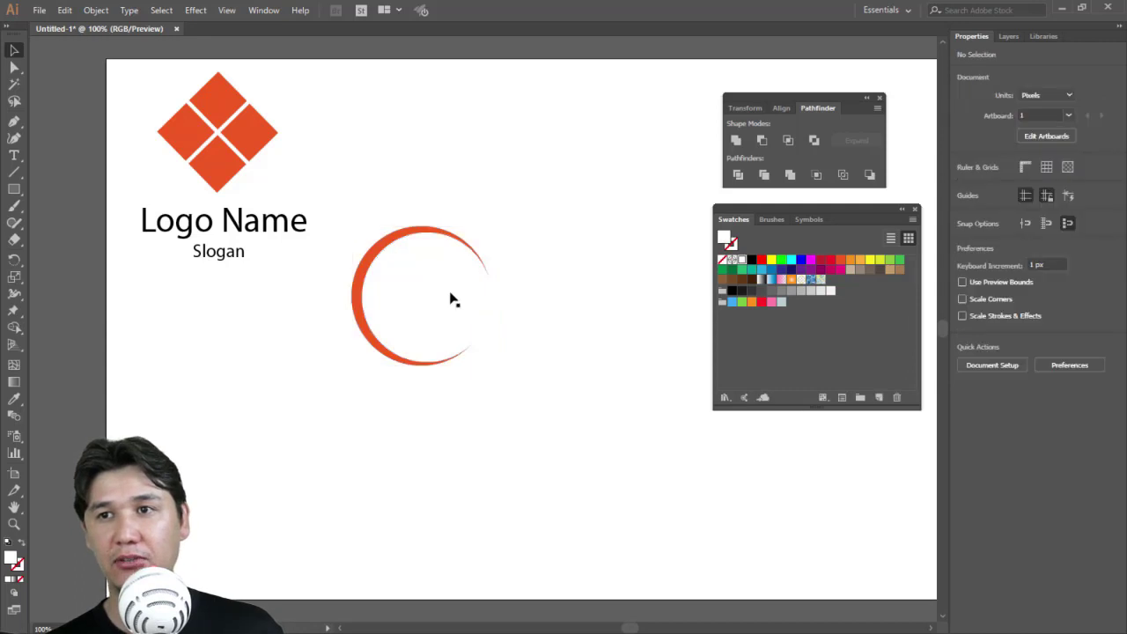
click(454, 295)
drag(483, 270, 434, 359)
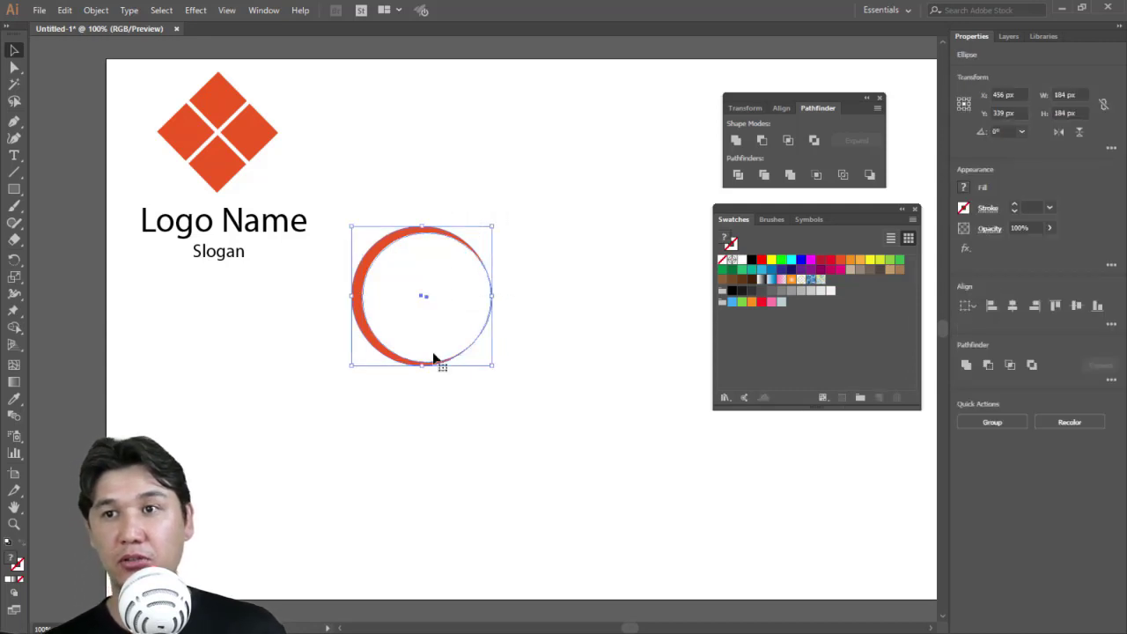
click(489, 186)
mouse_move(536, 152)
mouse_down()
mouse_move(387, 414)
mouse_move(405, 387)
mouse_up()
mouse_move(447, 324)
mouse_down()
mouse_move(476, 368)
mouse_move(475, 264)
mouse_up()
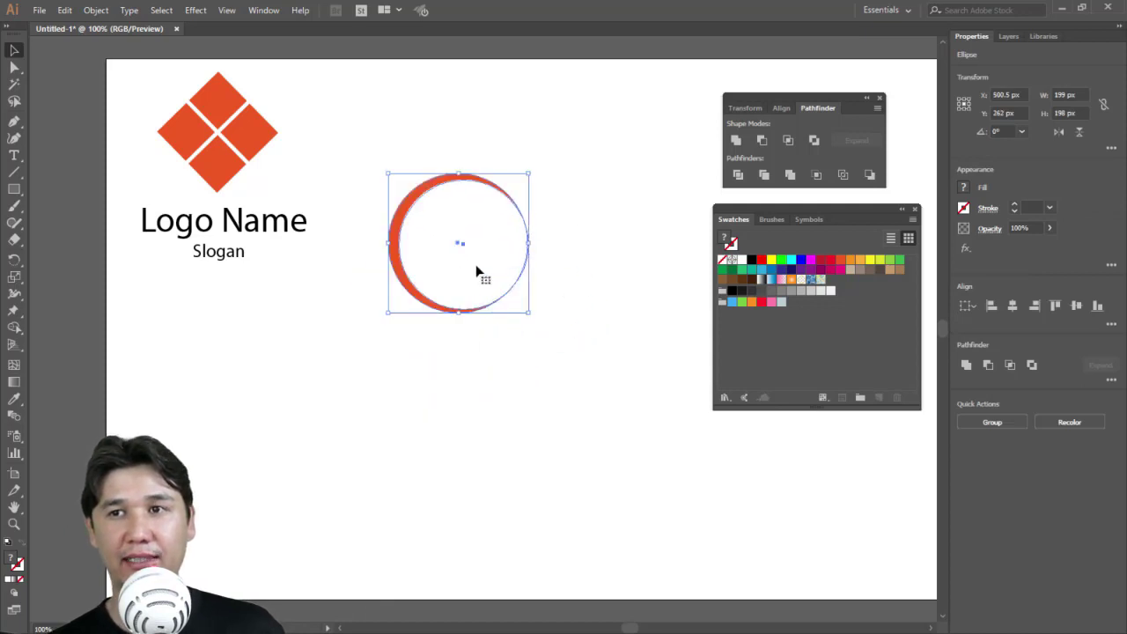
- Subtract the white circle with Pathfinder Minus Front and reposition the crescent, colouring it blue
click(762, 141)
click(419, 190)
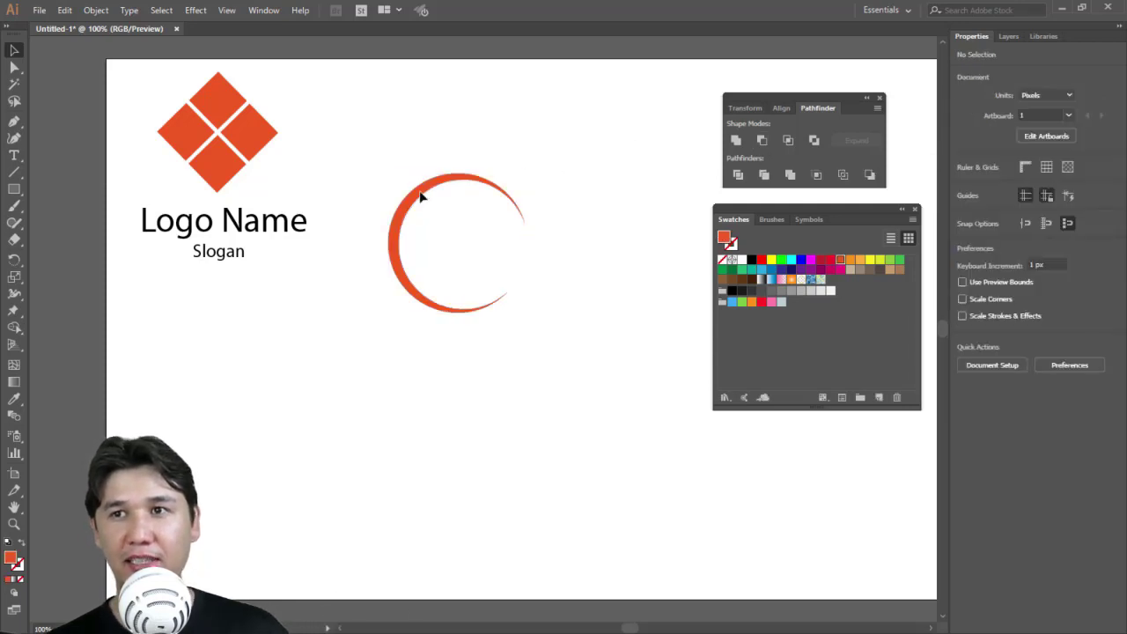
drag(411, 217, 375, 269)
click(762, 272)
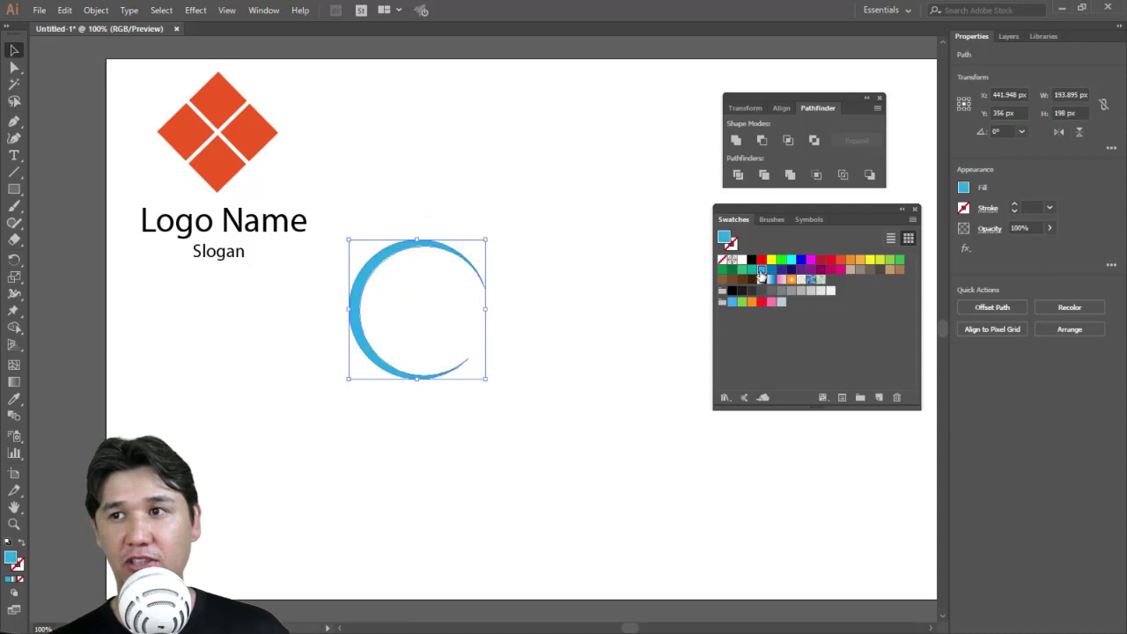
click(775, 270)
click(453, 252)
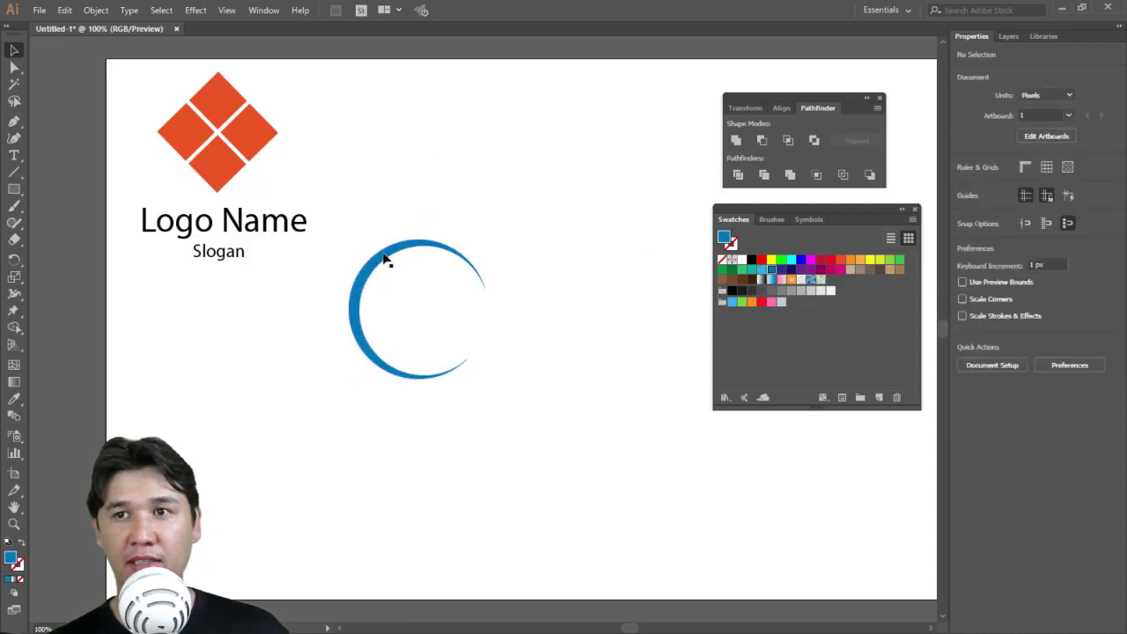
mouse_move(362, 284)
mouse_down()
mouse_move(383, 148)
mouse_move(348, 238)
mouse_up()
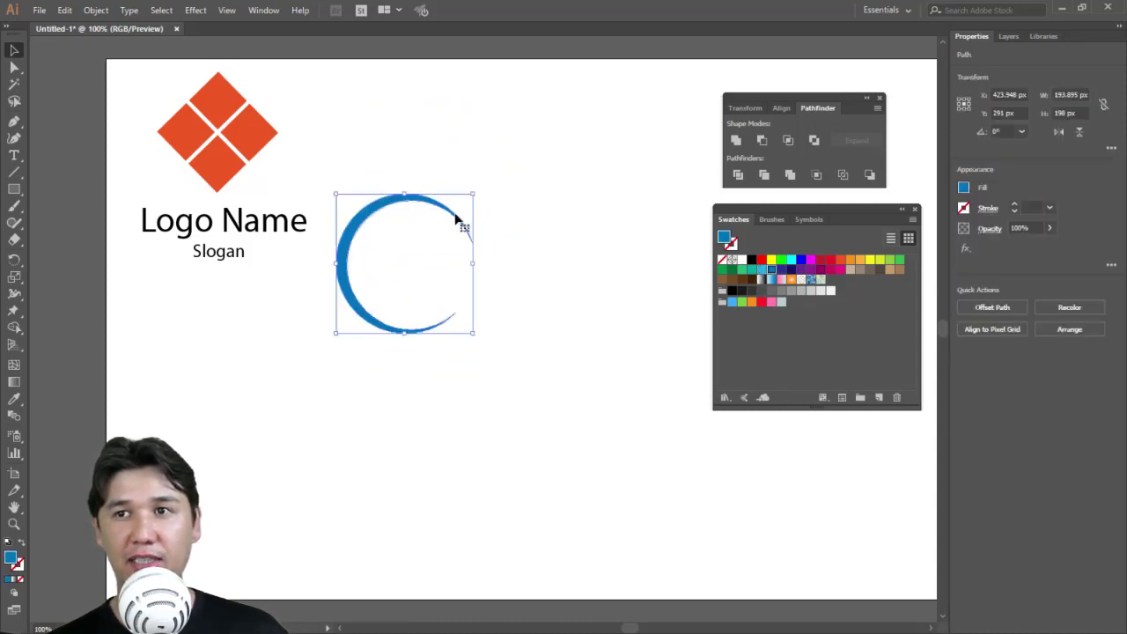
- Rotate the crescent to about 44 degrees, recolour it red, and copy Logo Name/Slogan below it
drag(490, 203, 519, 318)
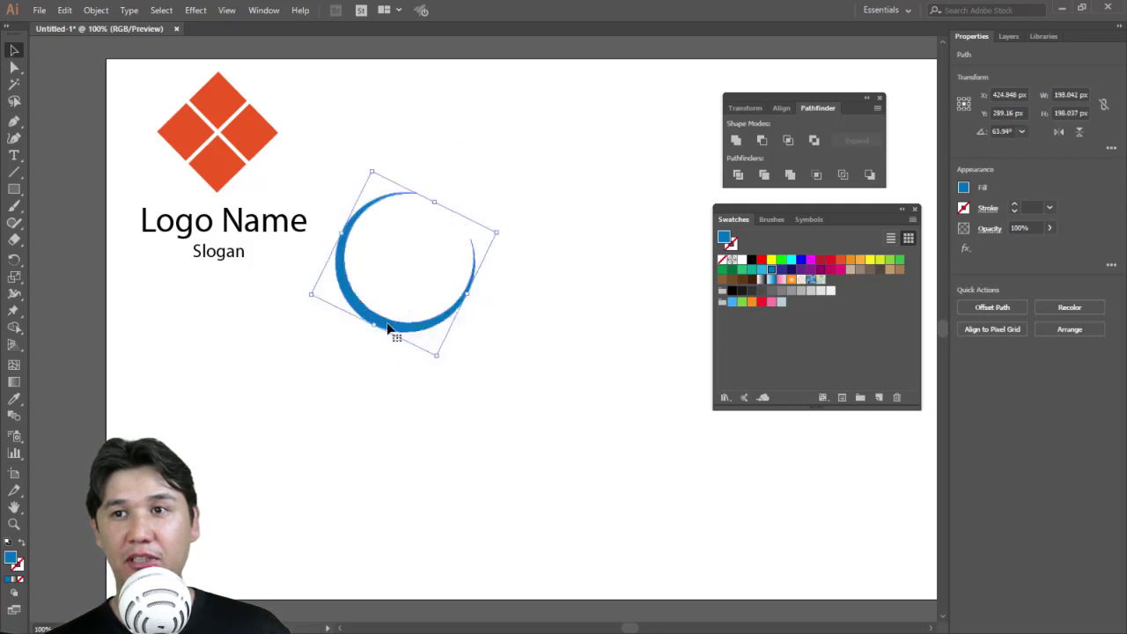
drag(522, 247, 525, 280)
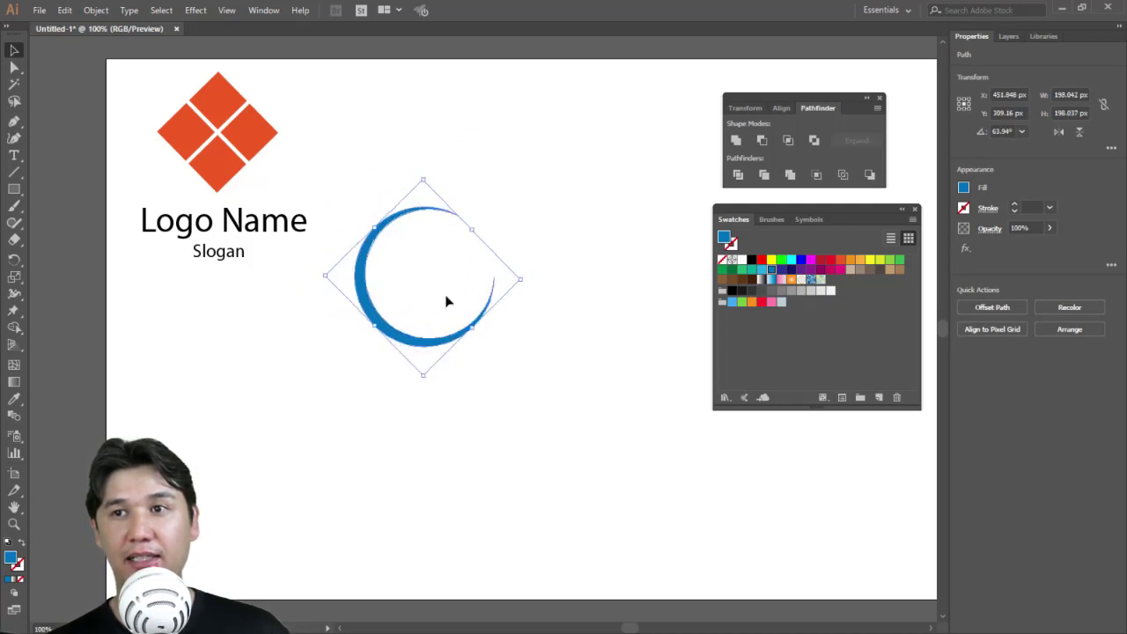
click(762, 261)
click(549, 286)
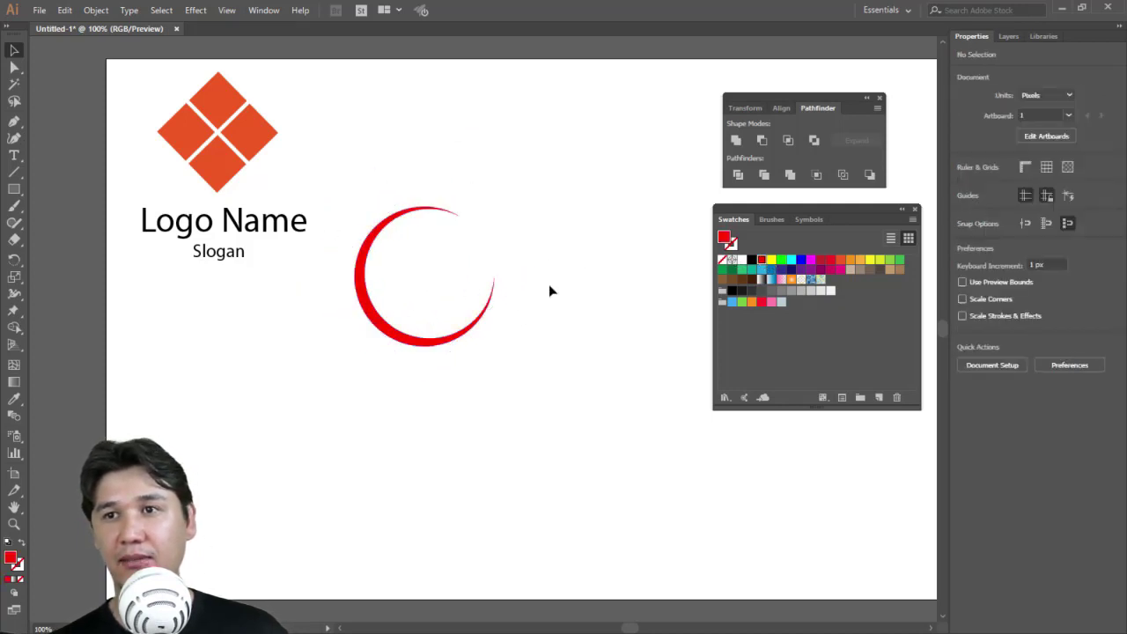
mouse_move(168, 303)
mouse_down()
mouse_move(249, 236)
mouse_move(444, 375)
mouse_up()
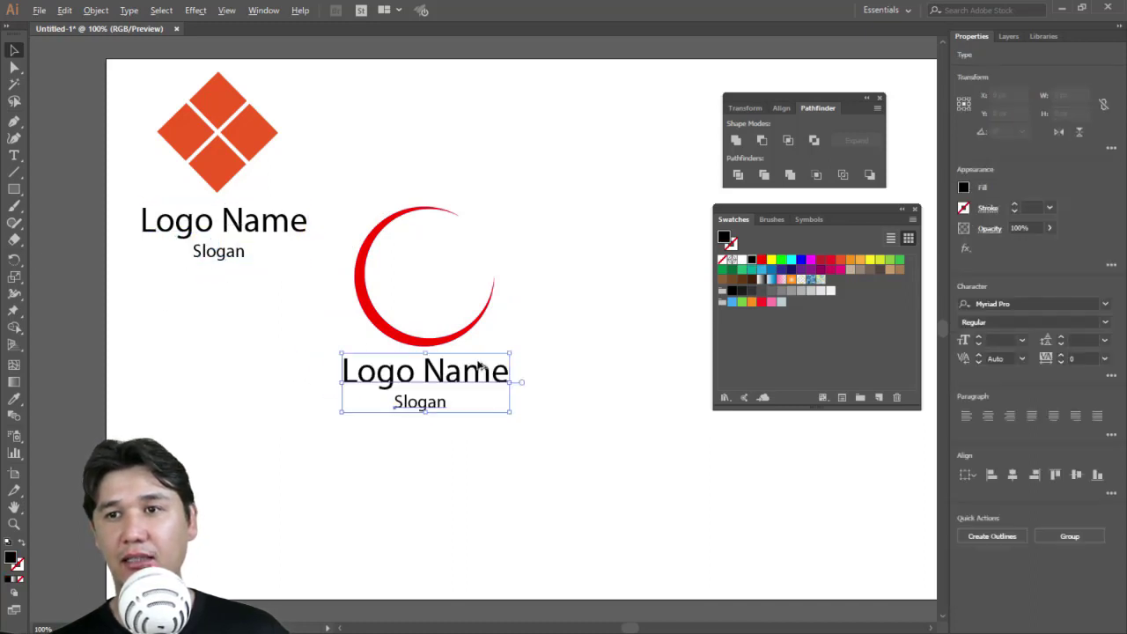
- Rotate the red crescent, then duplicate it up-right and rotate the copy upright into a ring
click(498, 356)
click(472, 333)
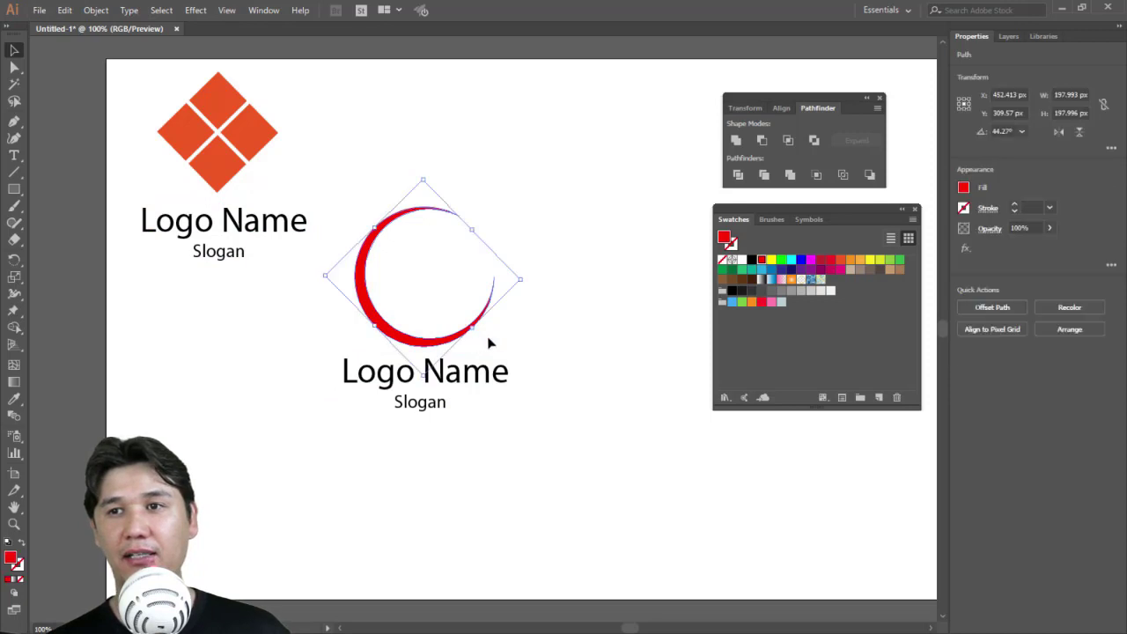
drag(476, 328, 541, 309)
click(546, 313)
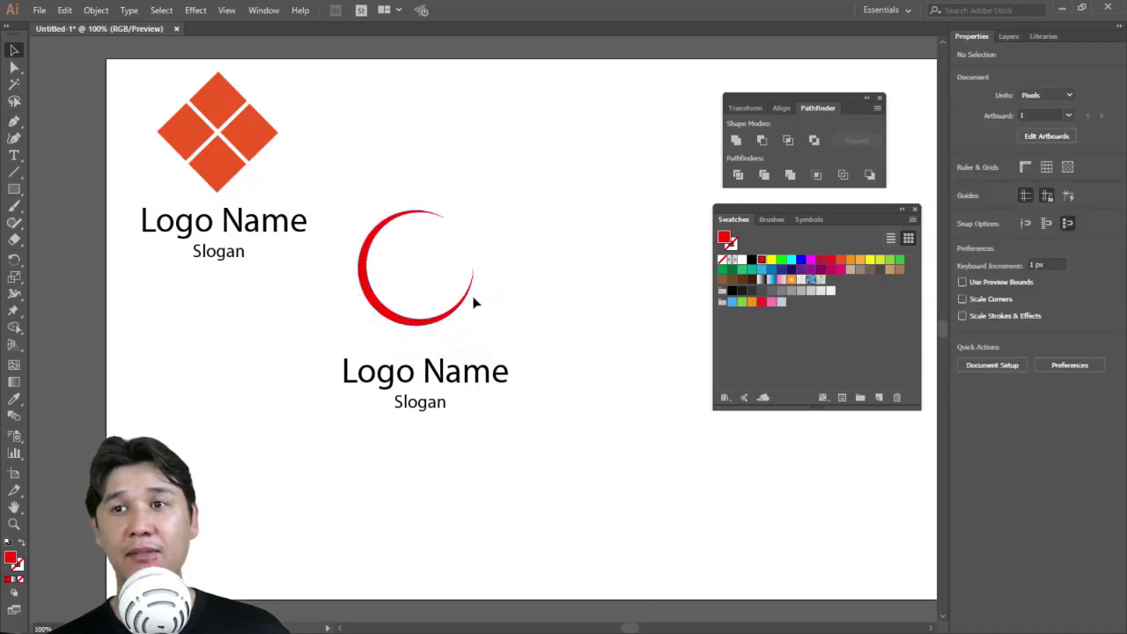
drag(372, 288, 393, 267)
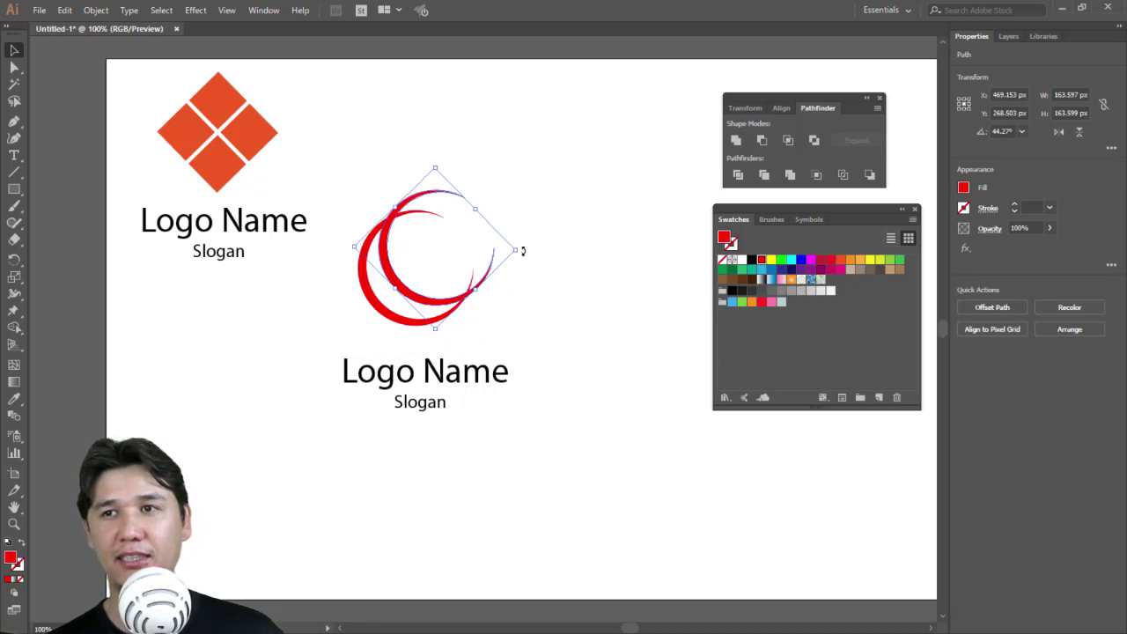
mouse_move(522, 251)
mouse_down()
mouse_move(498, 201)
mouse_move(471, 215)
mouse_move(465, 244)
mouse_up()
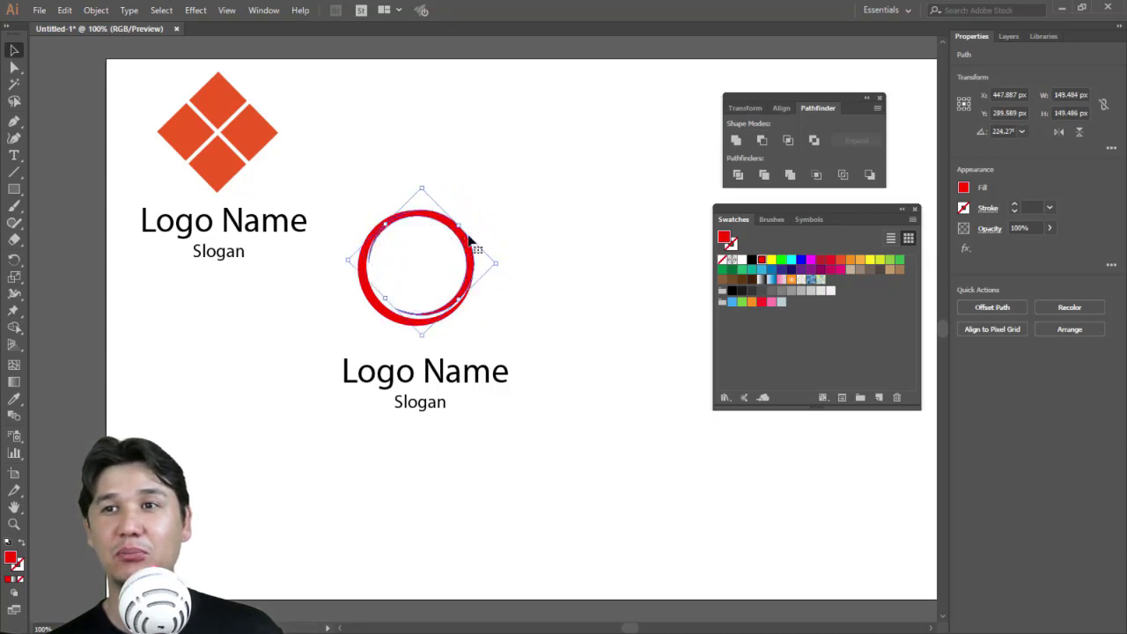
click(589, 250)
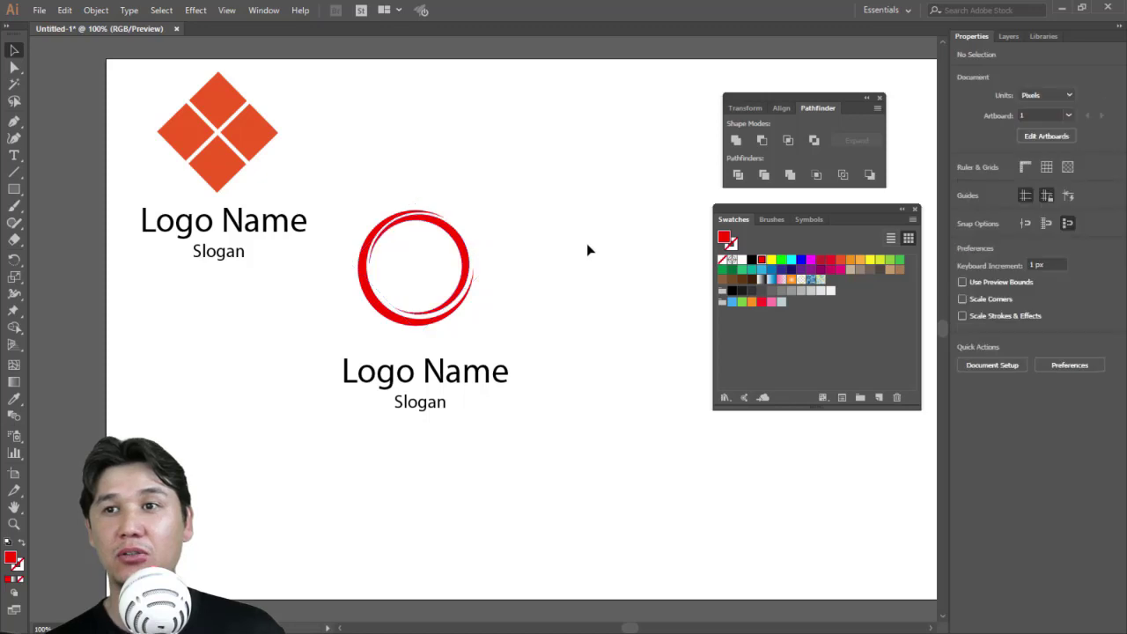
click(468, 255)
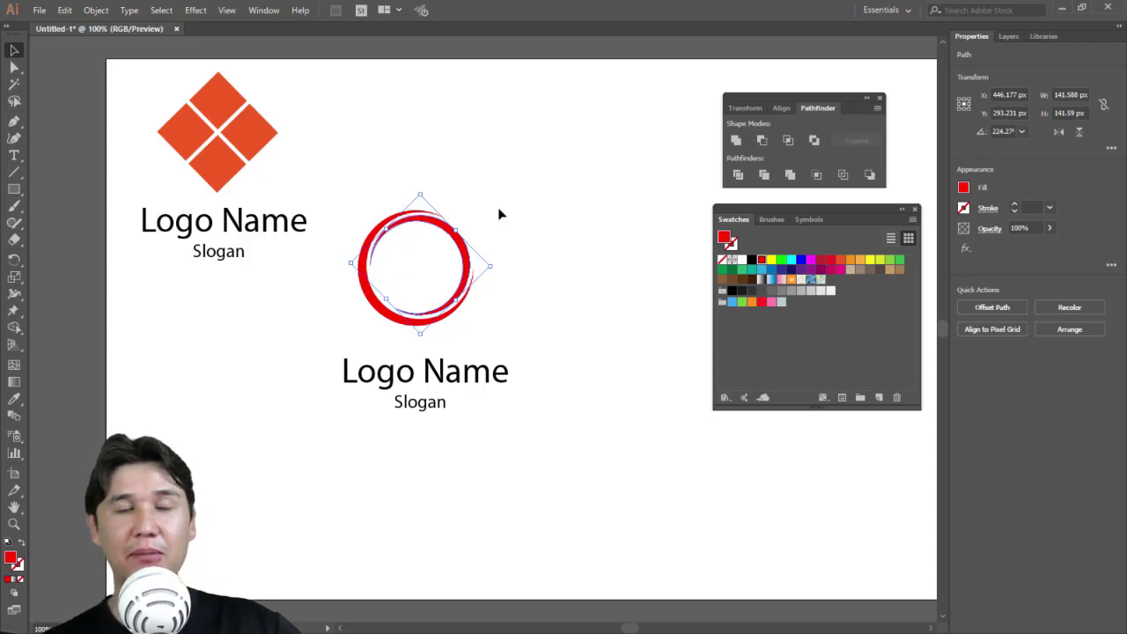
- Colour the outer crescent of the ring blue from Swatches
click(505, 209)
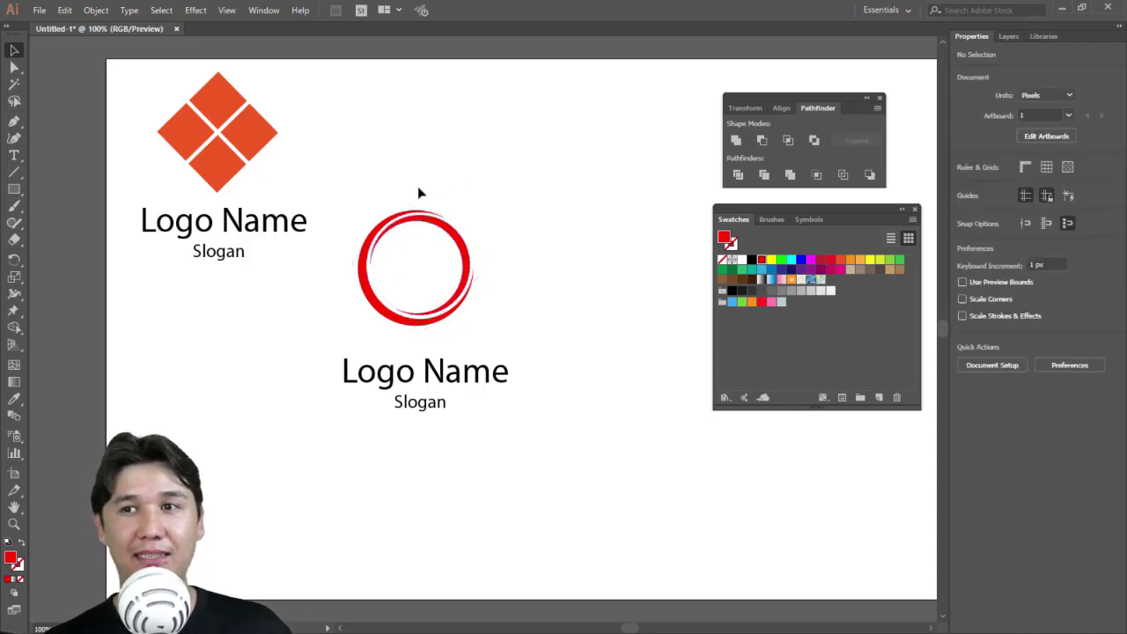
drag(369, 168, 531, 313)
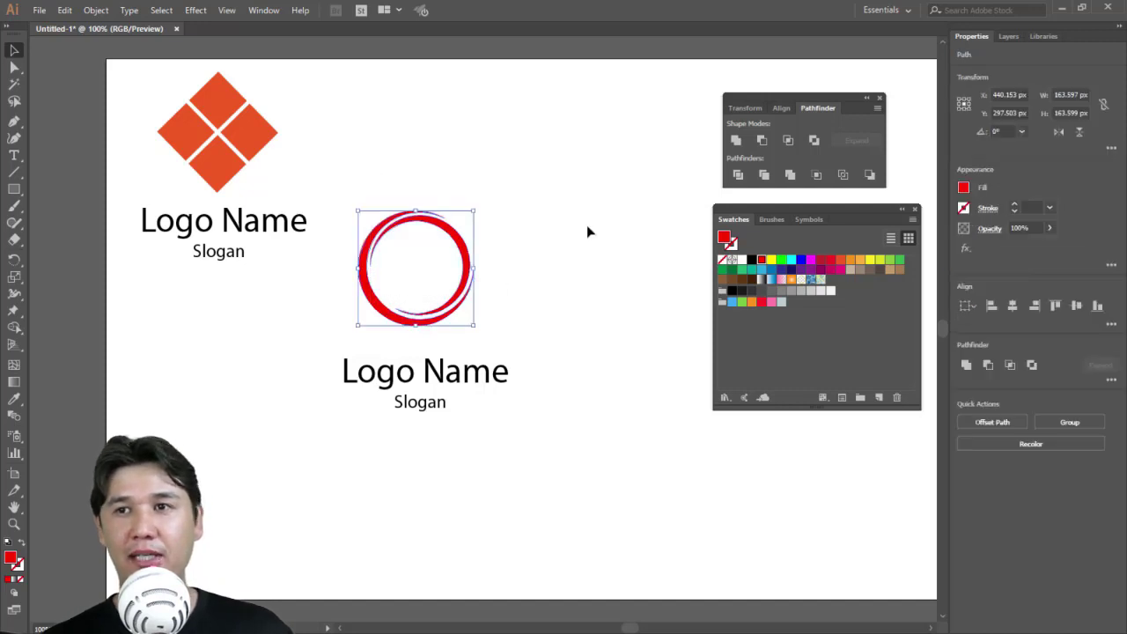
click(476, 273)
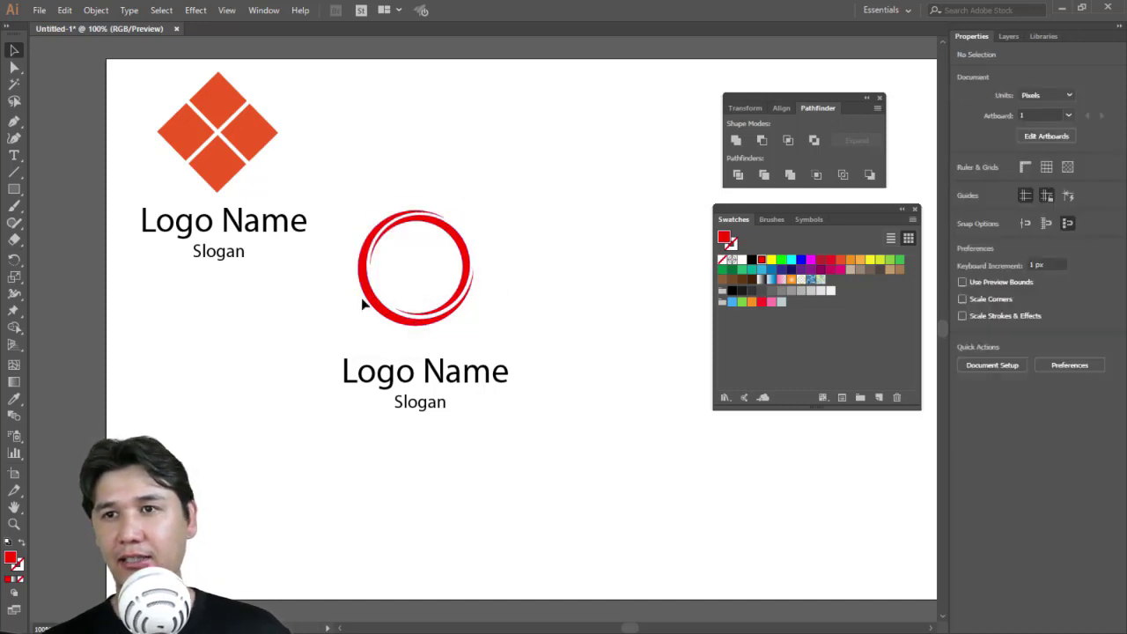
drag(351, 304, 372, 286)
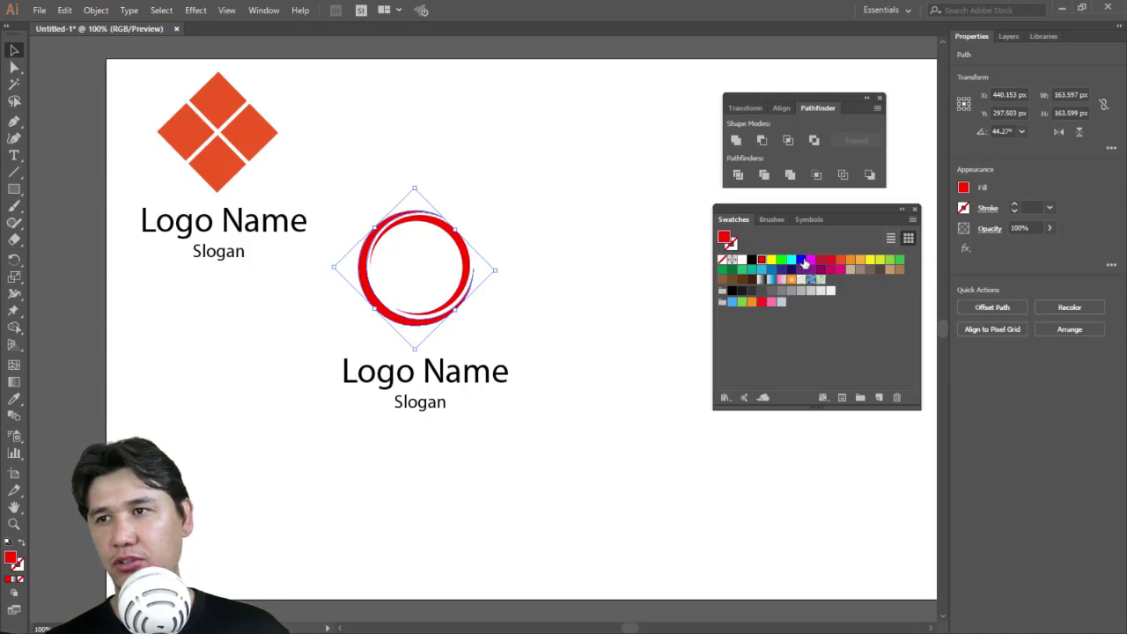
click(771, 272)
- Apply the dark grey swatch (R 77, G 77, B 77) to the inner crescent
click(514, 215)
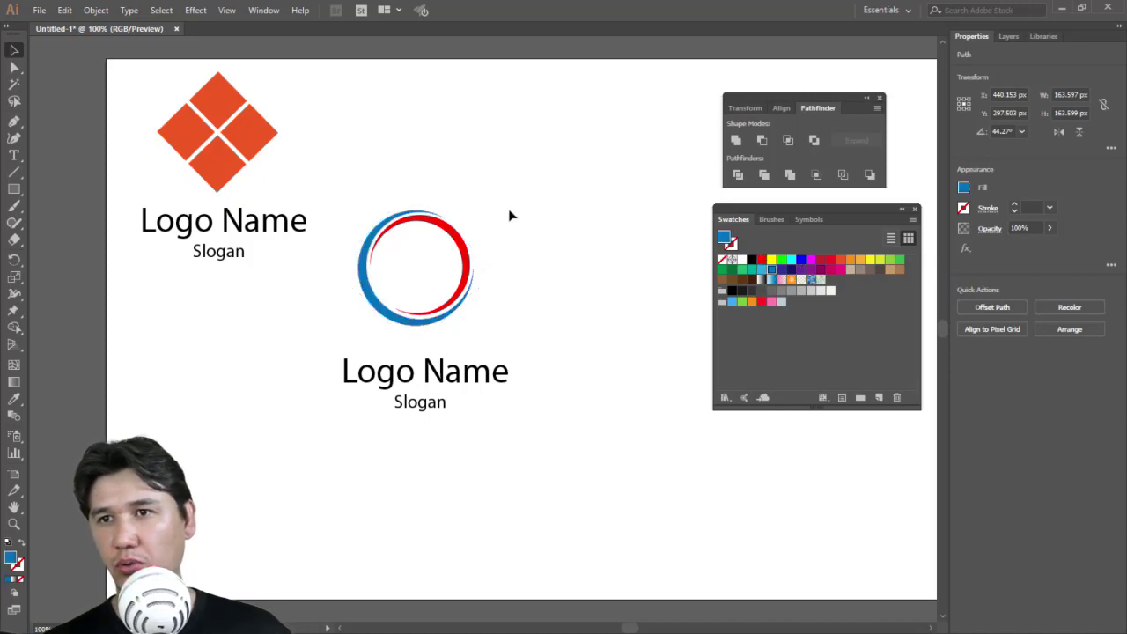
drag(499, 231, 442, 267)
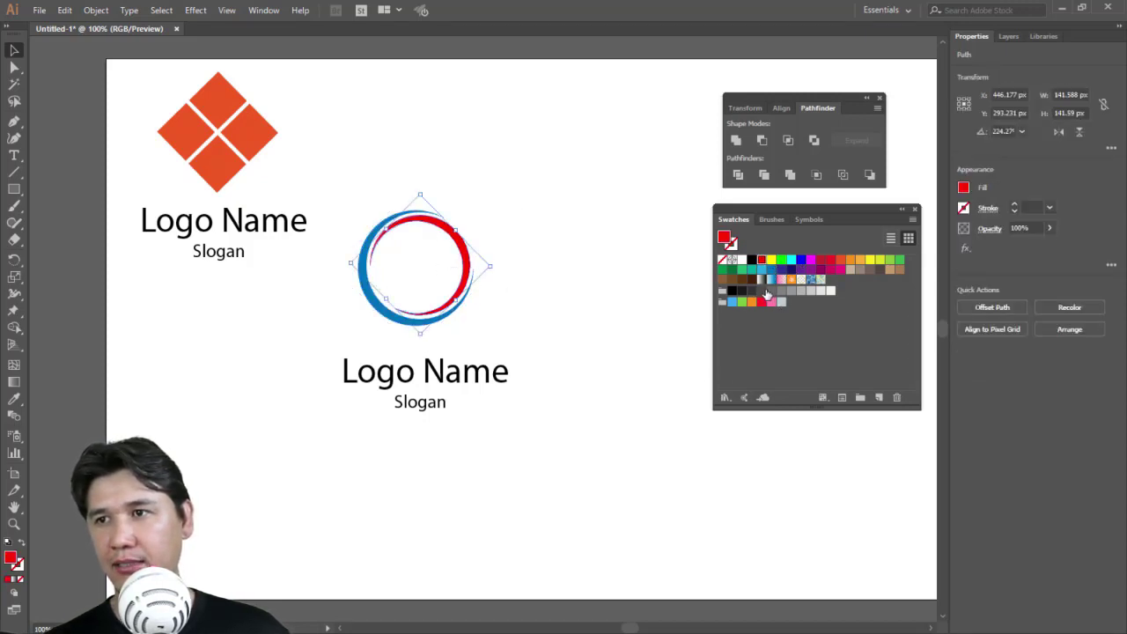
double_click(763, 291)
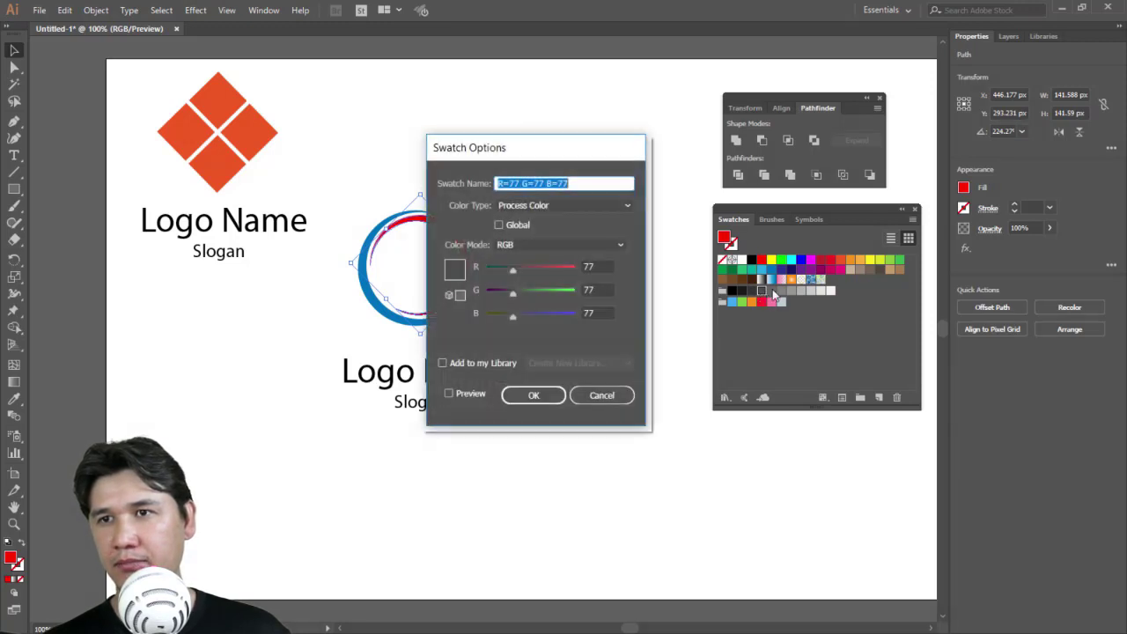
click(603, 395)
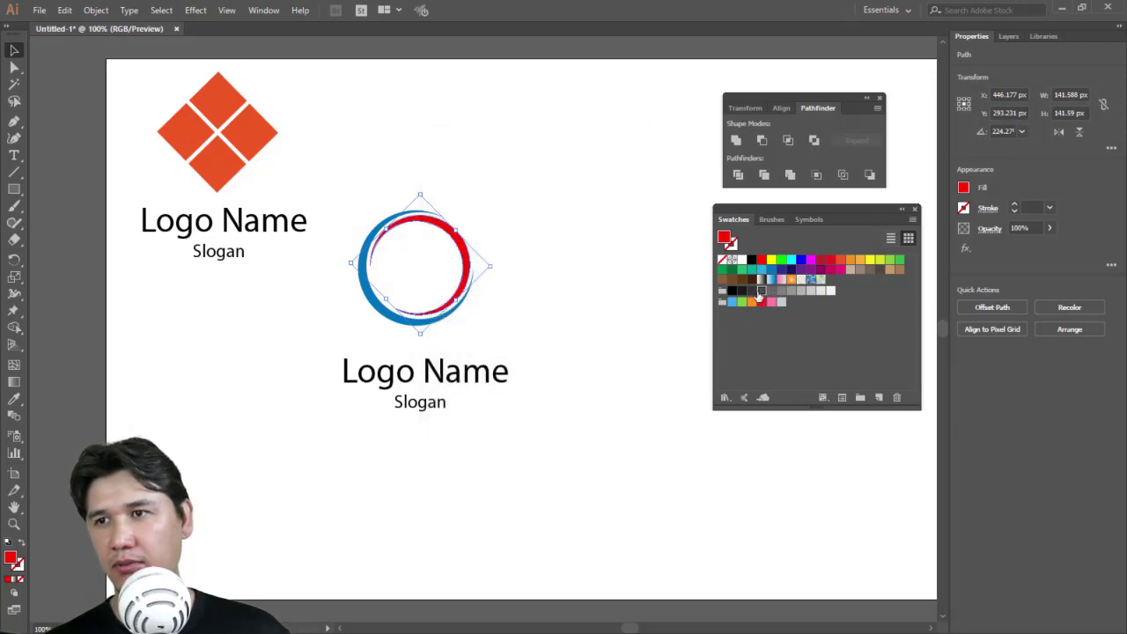
click(591, 254)
drag(517, 198, 442, 315)
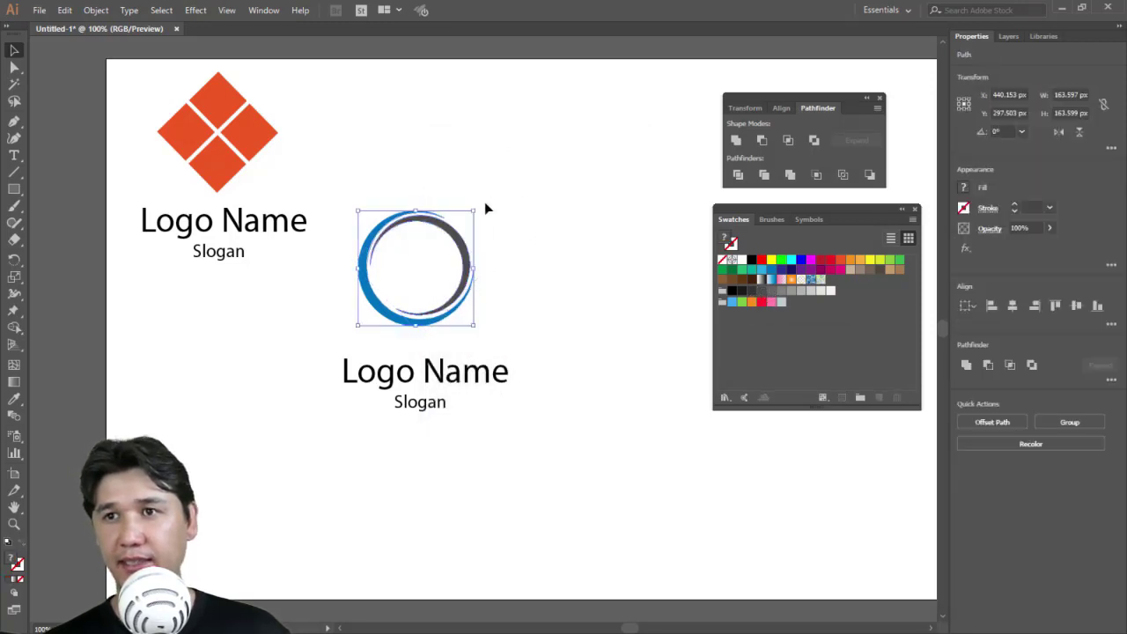
- Move the ring logo with its text up and right beside the diamond logo
click(414, 170)
drag(388, 157, 487, 442)
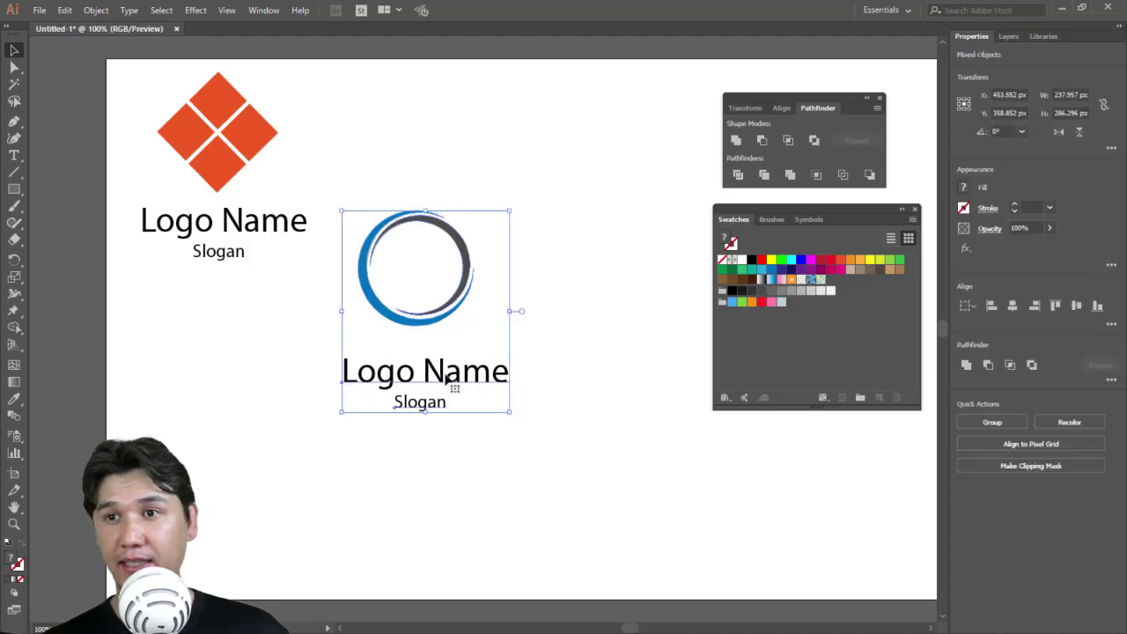
drag(446, 377, 469, 261)
mouse_move(418, 344)
mouse_down()
mouse_move(507, 229)
mouse_move(487, 236)
mouse_up()
drag(360, 146, 505, 307)
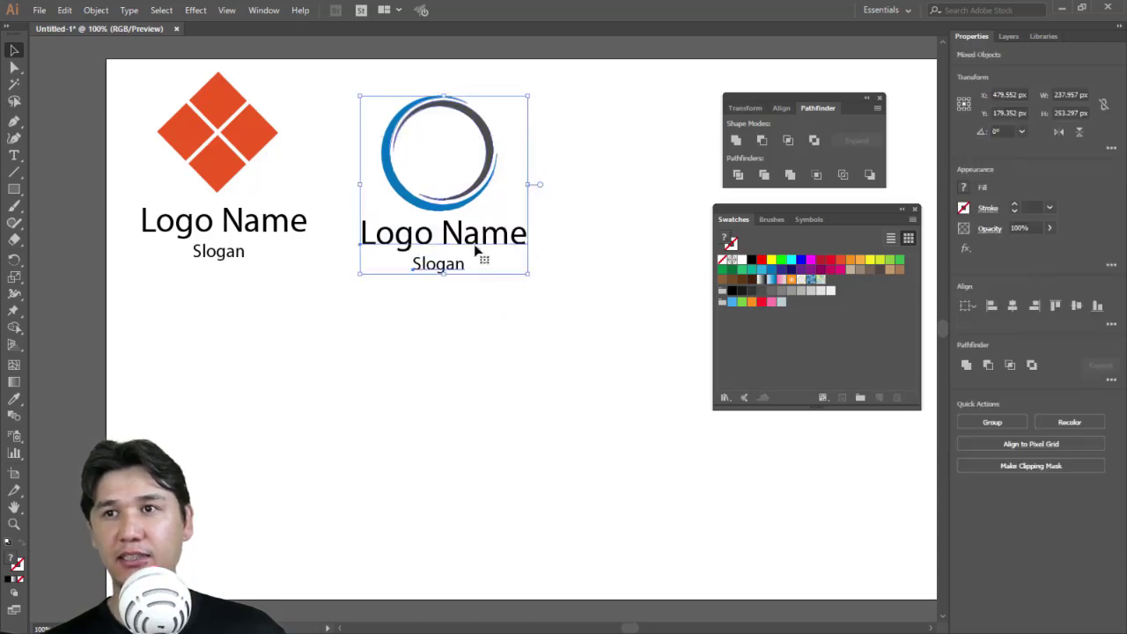
- Alt-drag a copy of the ring logo lower left, rotate its ring, and move Logo Name into it
drag(476, 253, 358, 493)
click(637, 476)
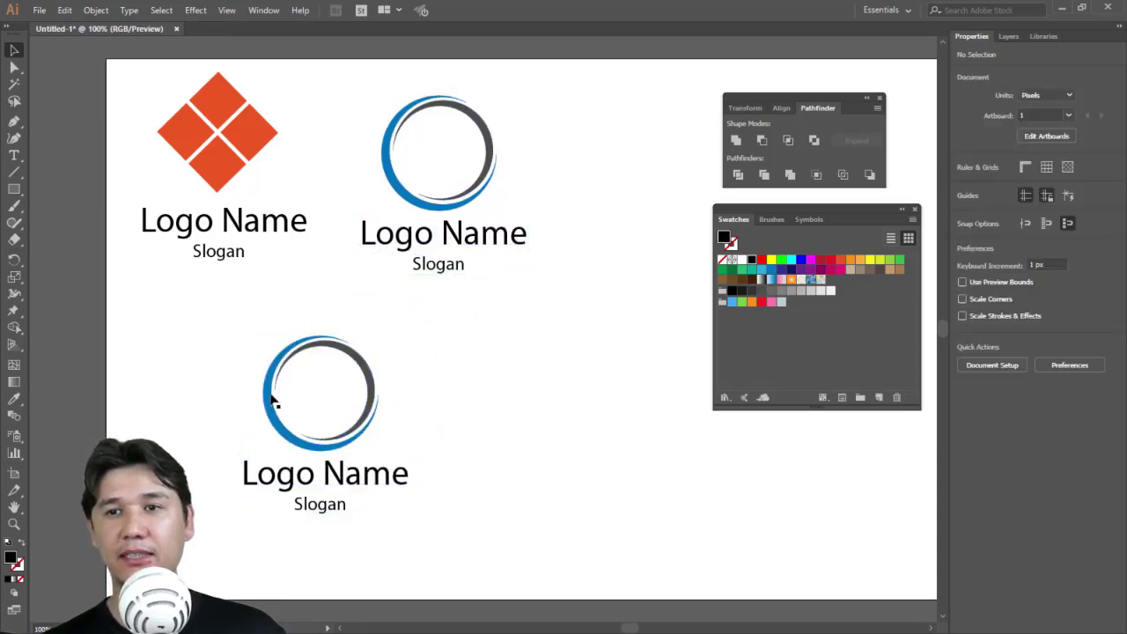
drag(258, 320, 382, 425)
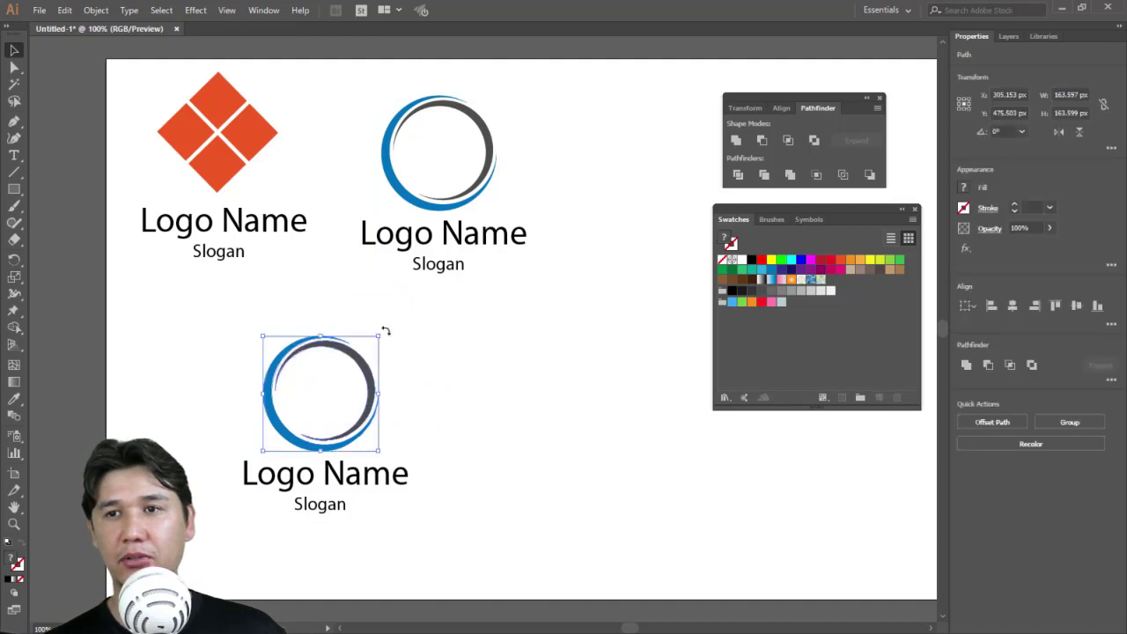
mouse_move(385, 327)
mouse_down()
mouse_move(405, 371)
mouse_move(451, 392)
mouse_up()
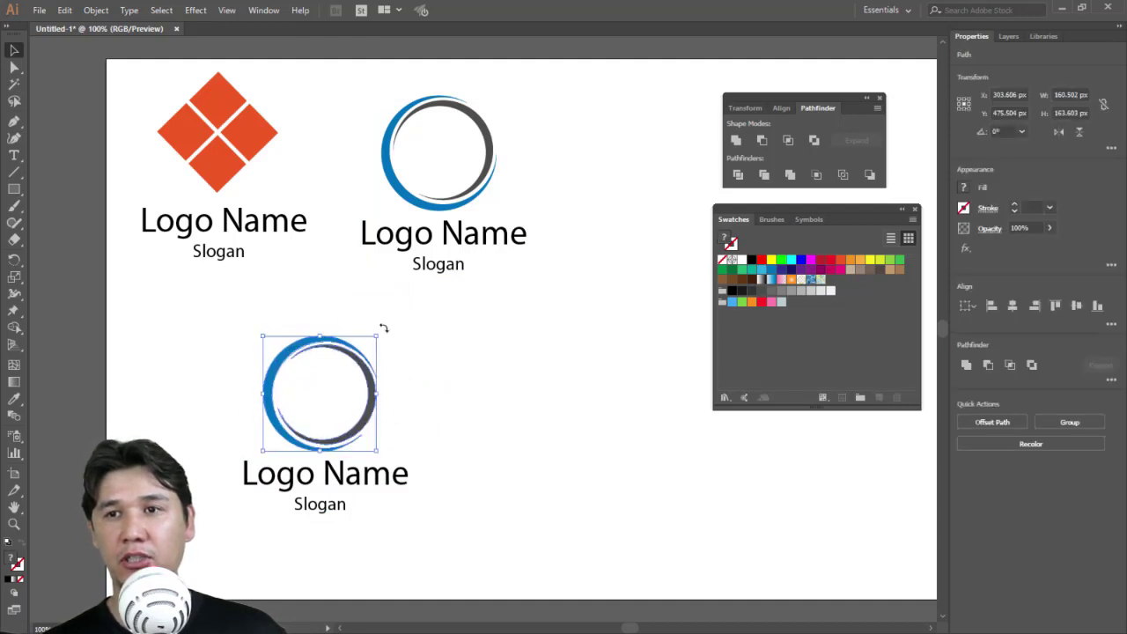
drag(383, 328, 406, 357)
click(406, 357)
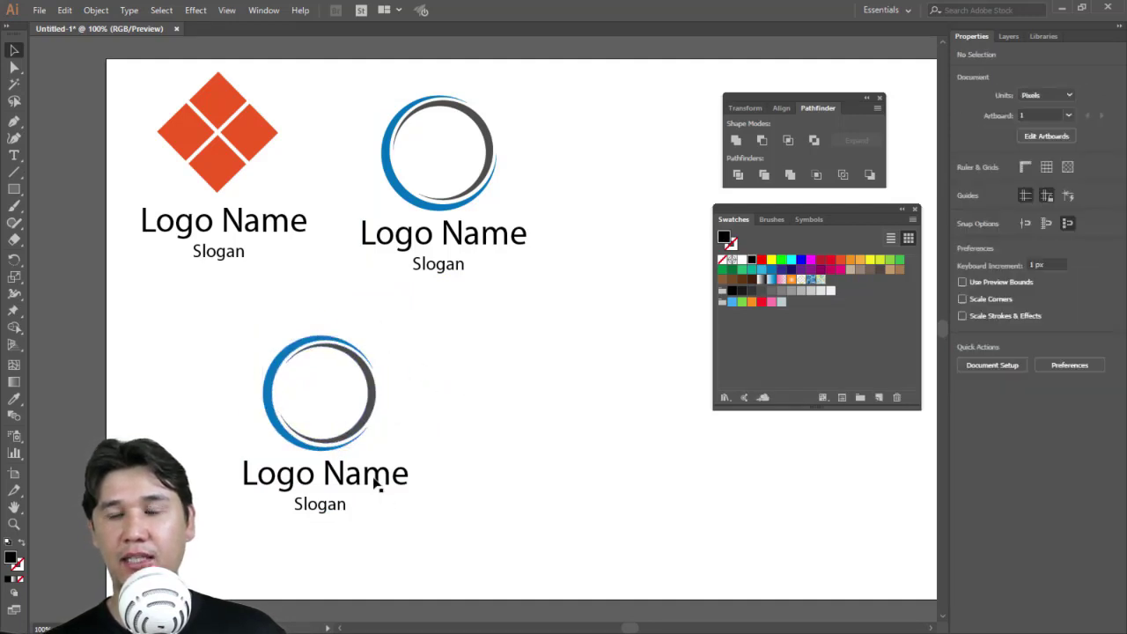
drag(330, 487, 401, 405)
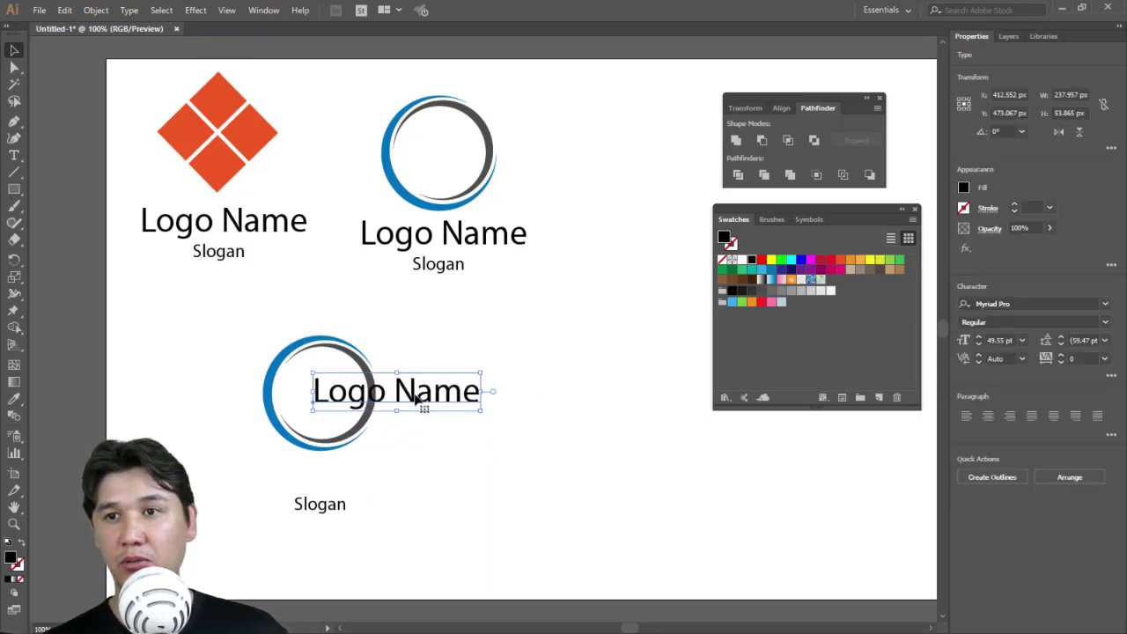
- Draw a bar over the lower Logo Name text and Minus Front it from the grey crescent
click(15, 190)
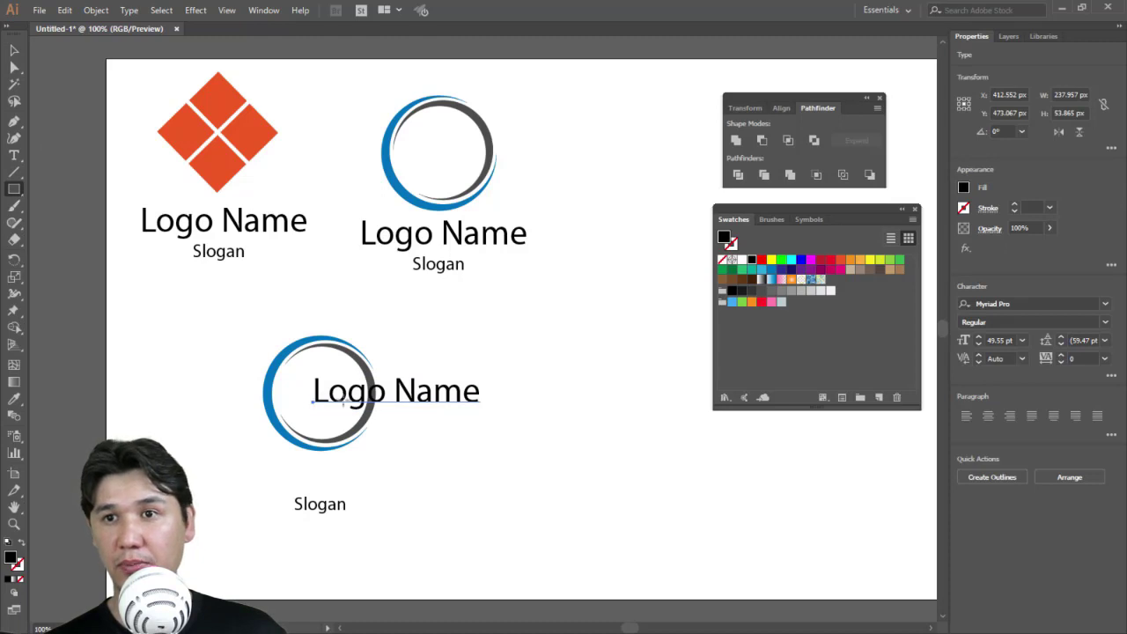
drag(308, 374, 483, 412)
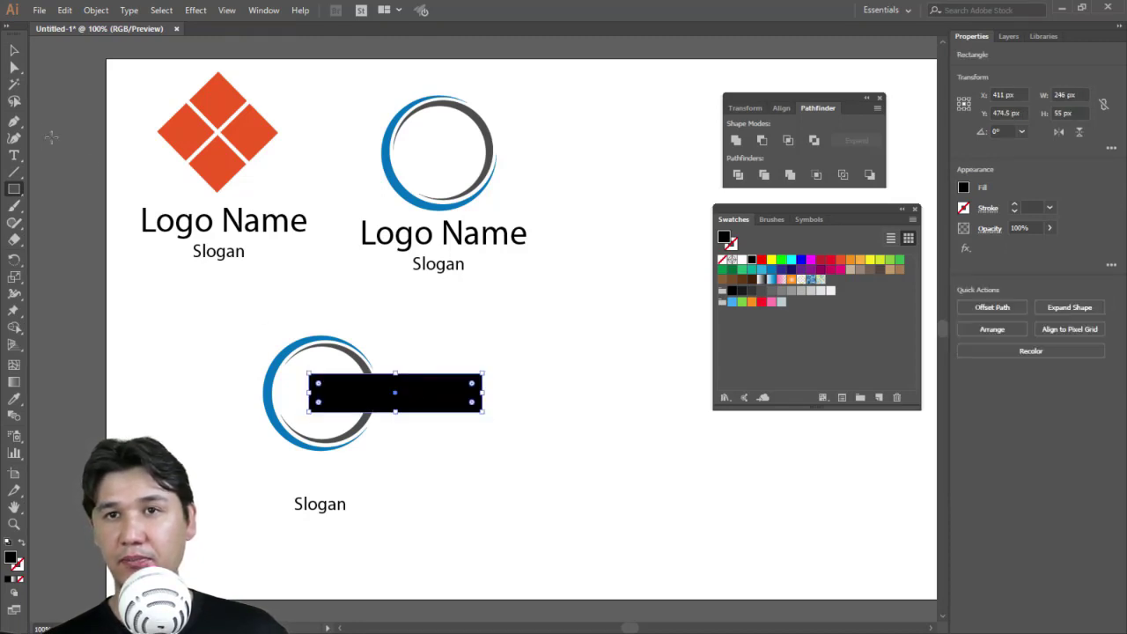
click(14, 51)
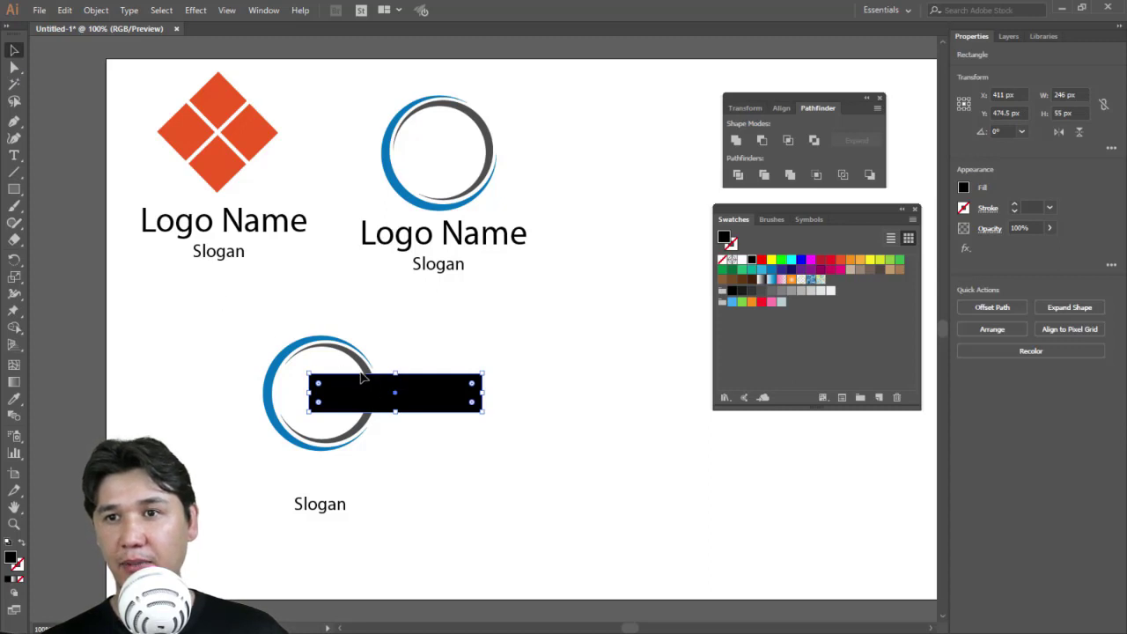
click(374, 474)
click(444, 392)
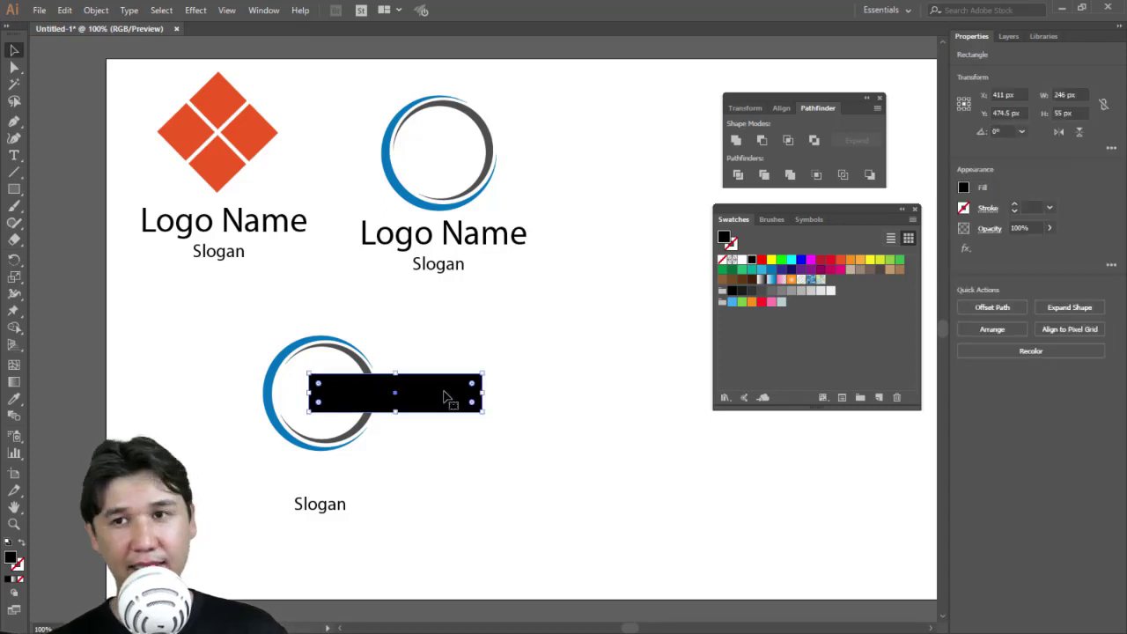
shift+click(354, 364)
drag(432, 403, 573, 563)
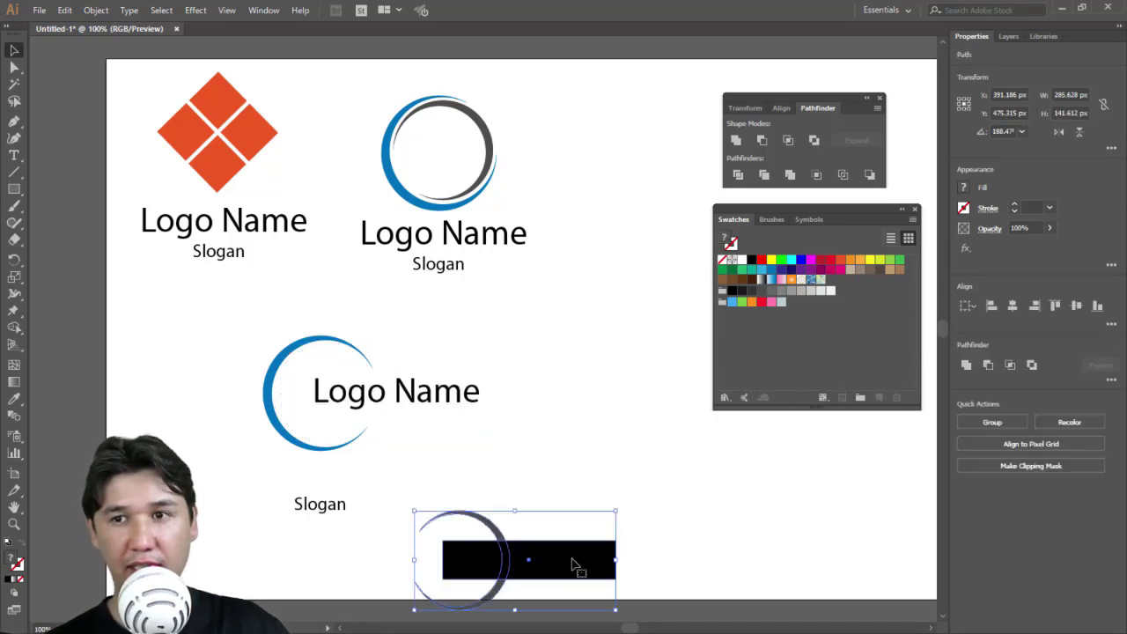
key(ctrl+z)
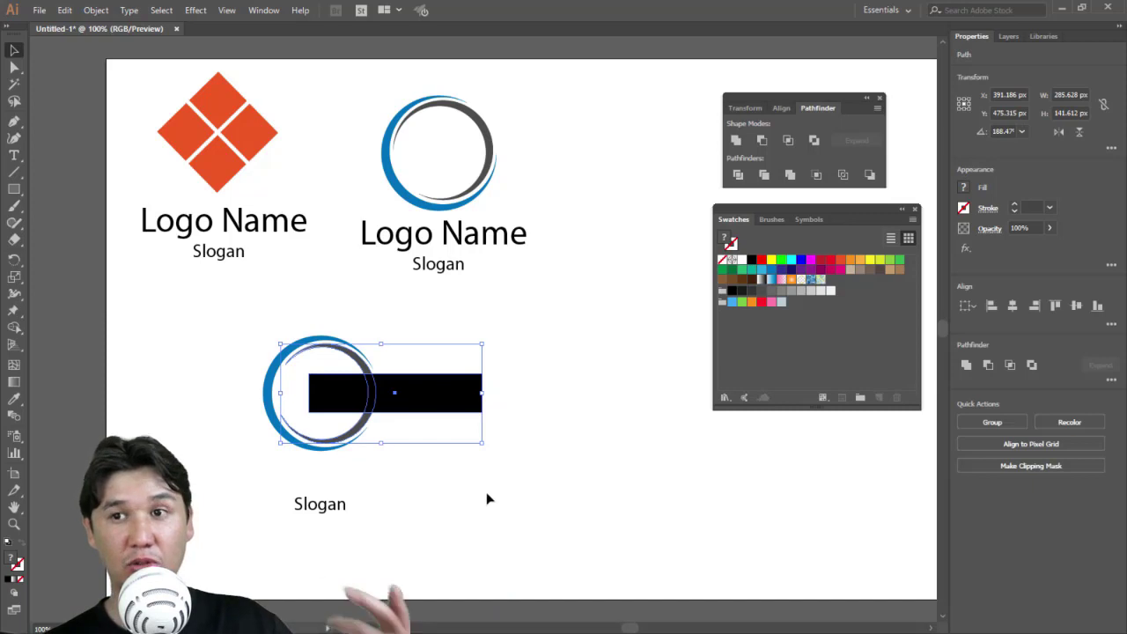
click(764, 138)
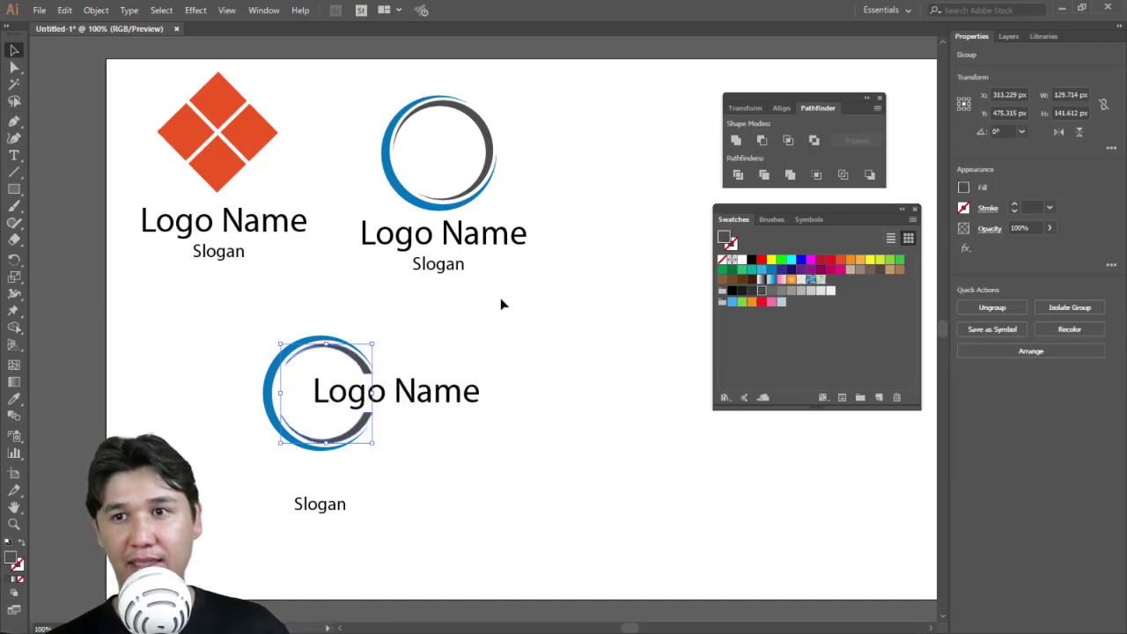
click(505, 324)
- Enlarge the lower logo's text and delete 'Name' so it reads just Logo
click(476, 406)
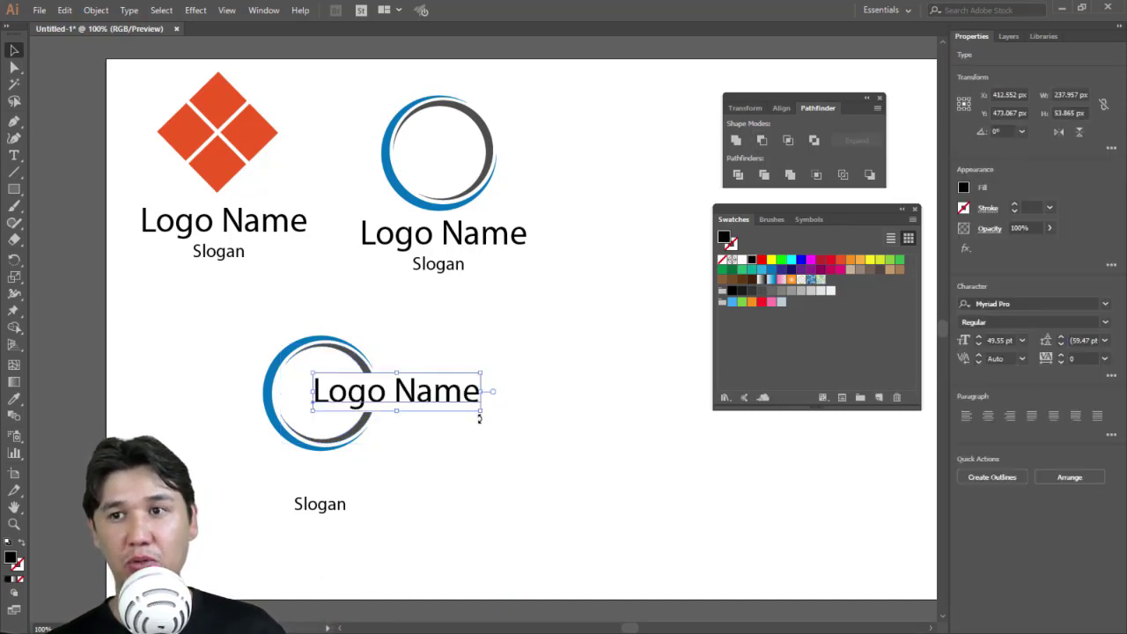
drag(485, 417, 515, 420)
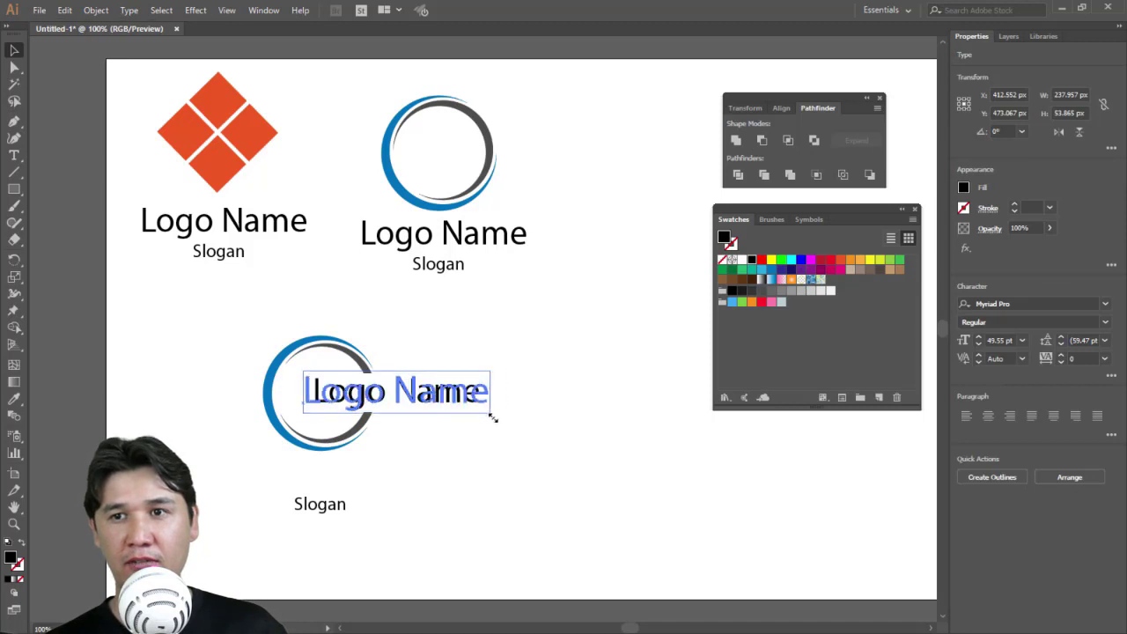
drag(444, 398, 549, 390)
double_click(447, 397)
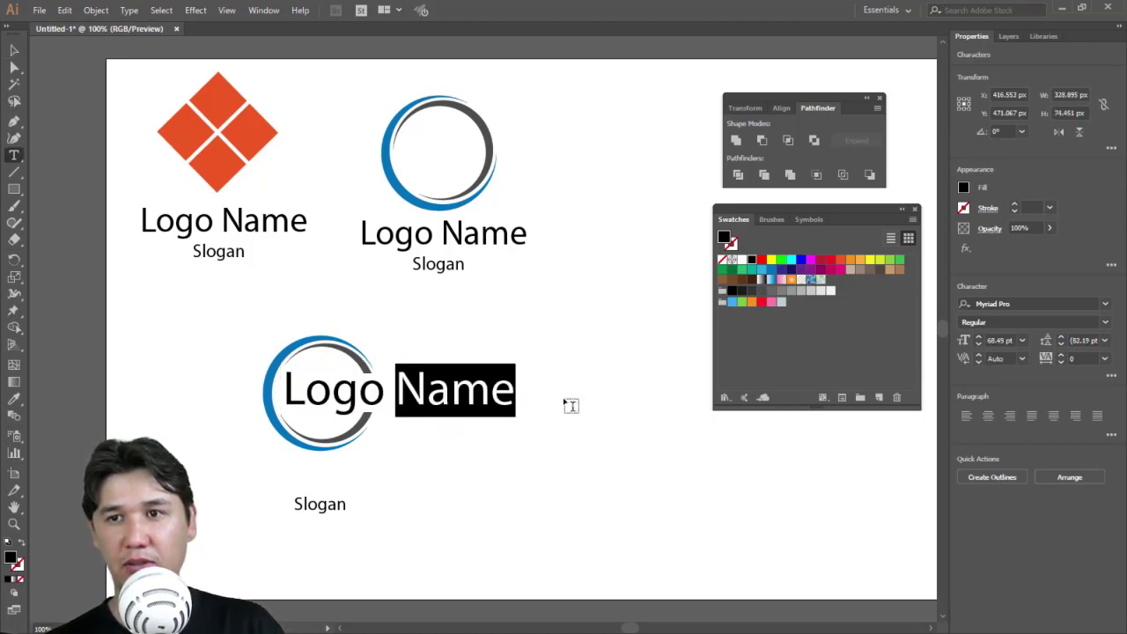
key(BackSpace)
key(BackSpace)
click(14, 51)
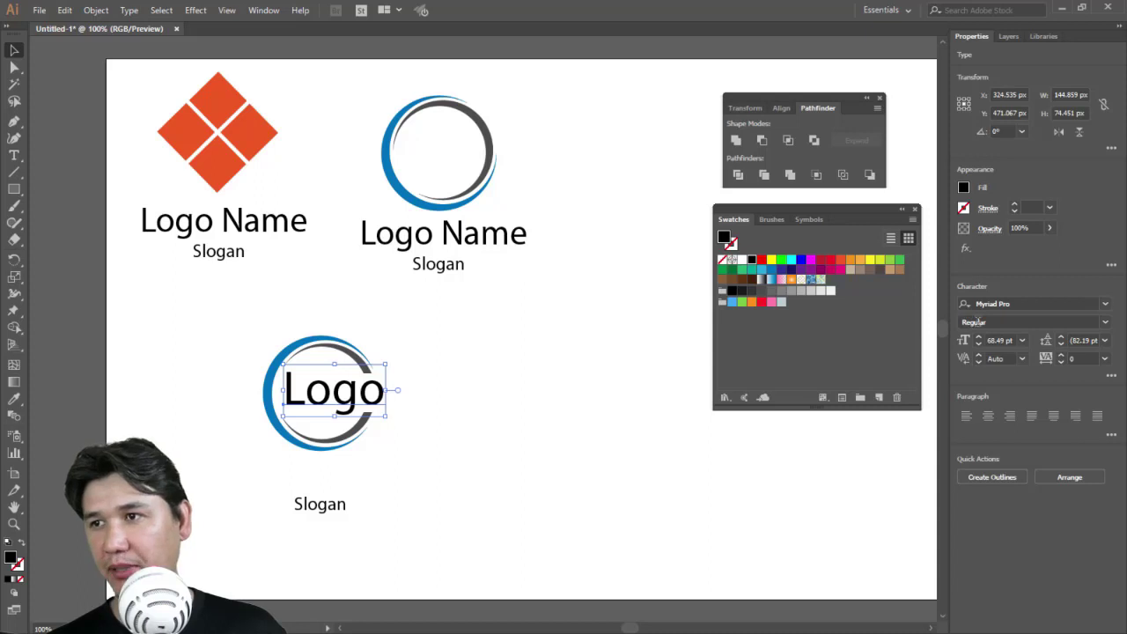
- Make Logo bold and move Slogan into the circle beneath it
click(1107, 323)
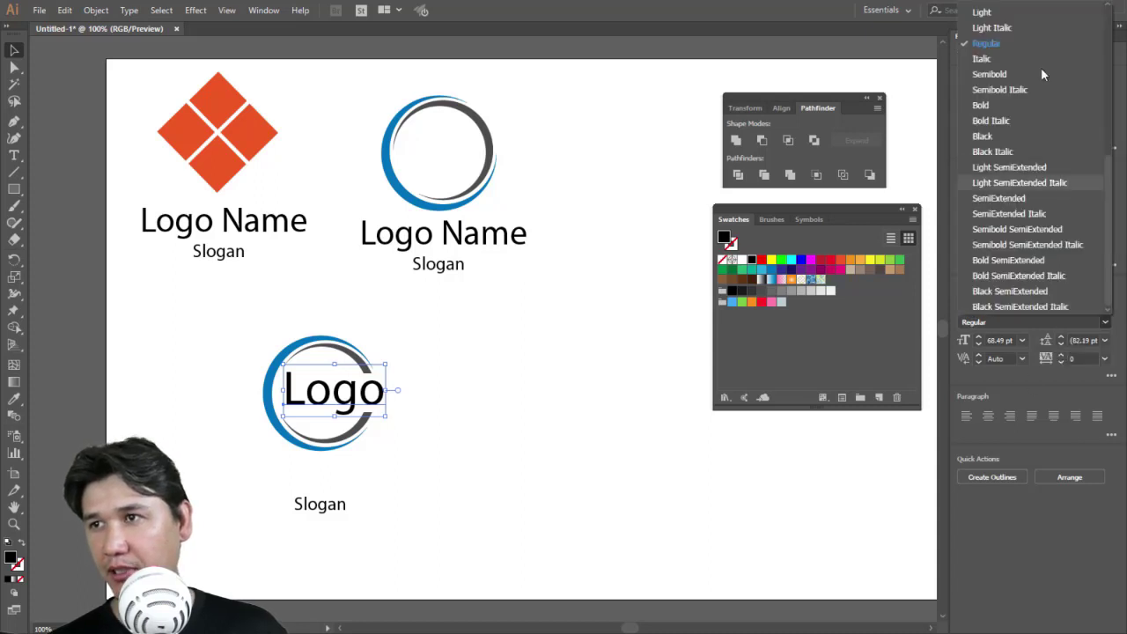
click(1013, 106)
click(533, 335)
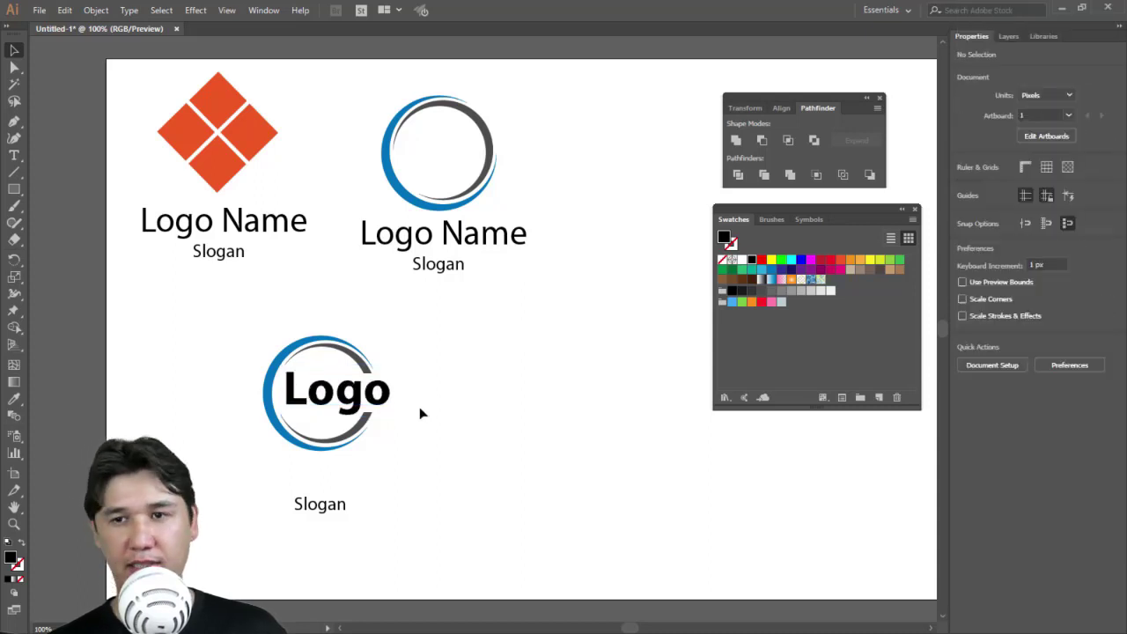
mouse_move(329, 509)
mouse_down()
mouse_move(414, 432)
mouse_move(330, 427)
mouse_up()
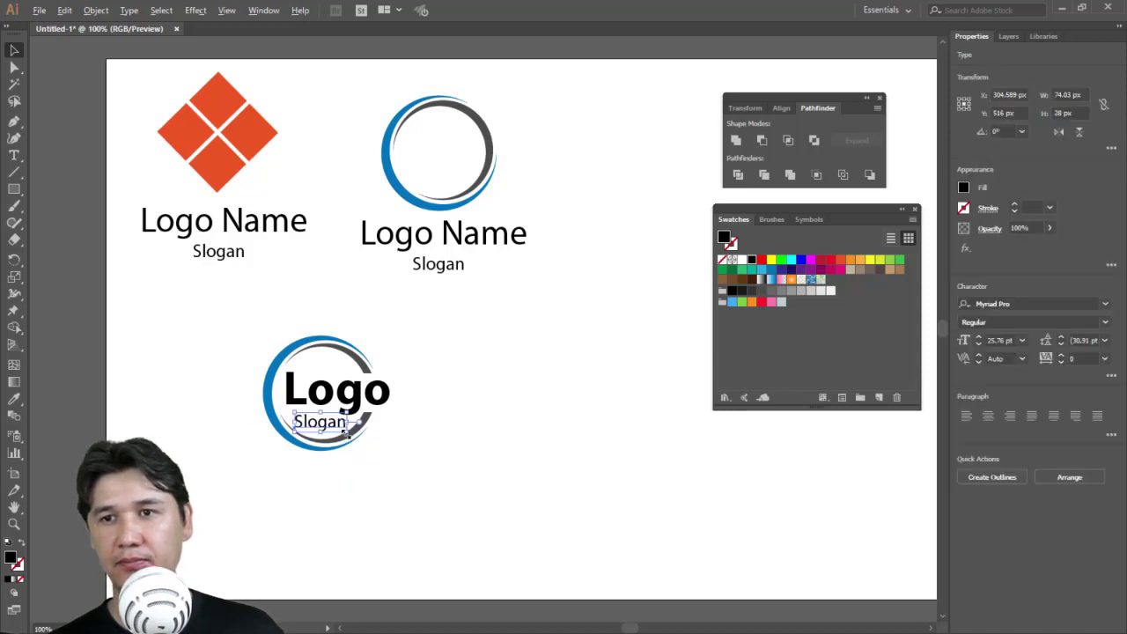
- Settle Slogan under Logo and move the whole circle logo to the top row beside the second logo
click(352, 457)
drag(318, 426, 317, 418)
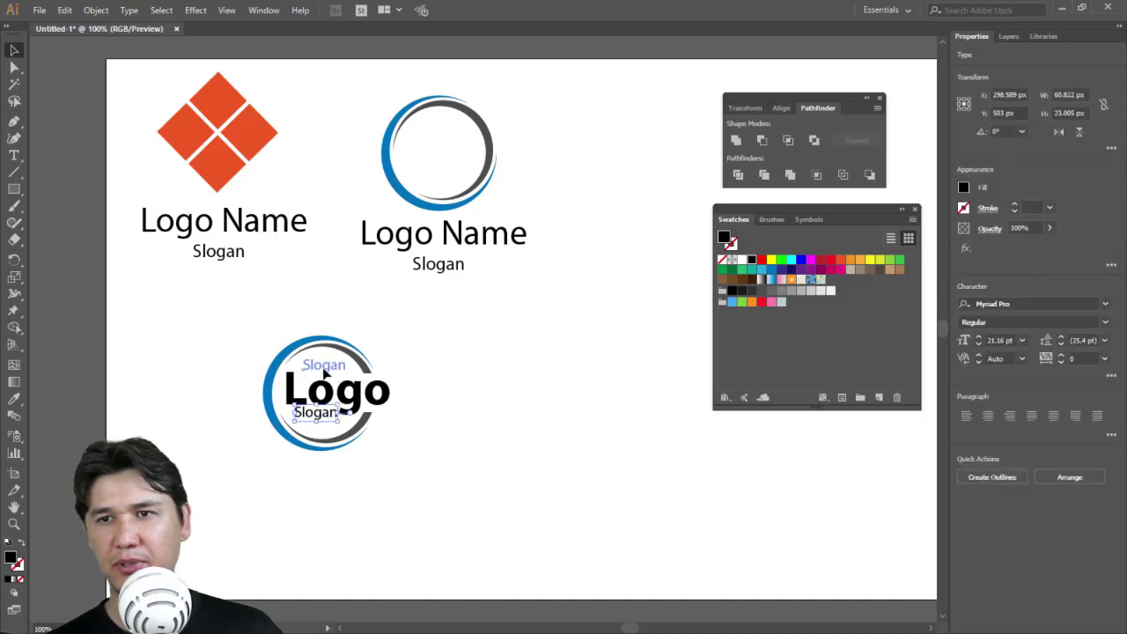
mouse_move(317, 421)
mouse_down()
mouse_move(333, 376)
mouse_move(328, 424)
mouse_up()
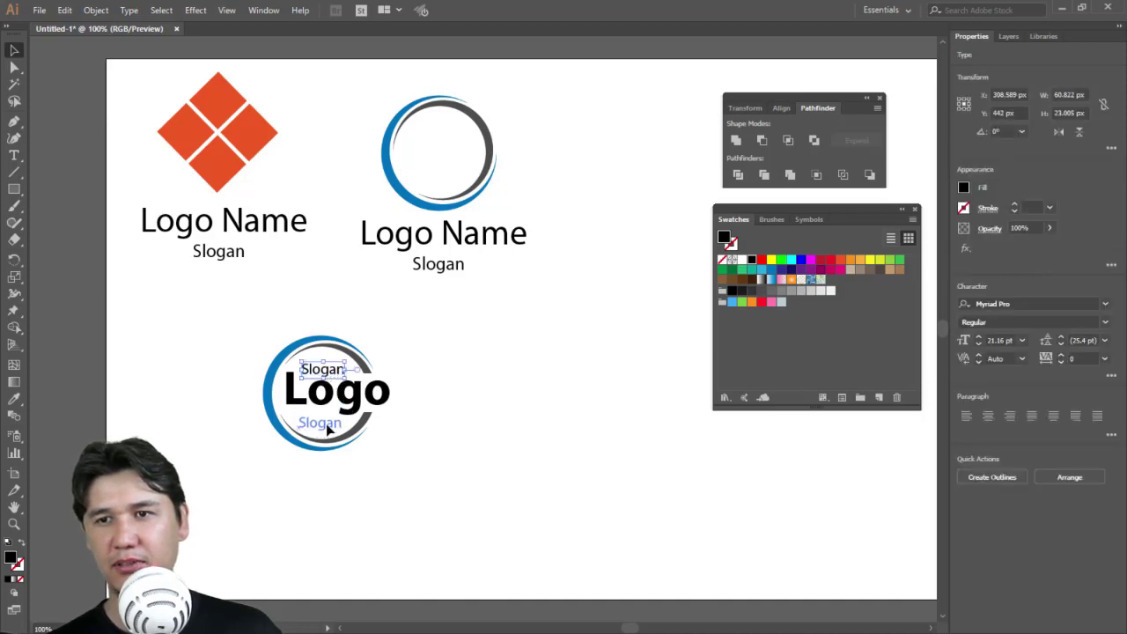
click(383, 466)
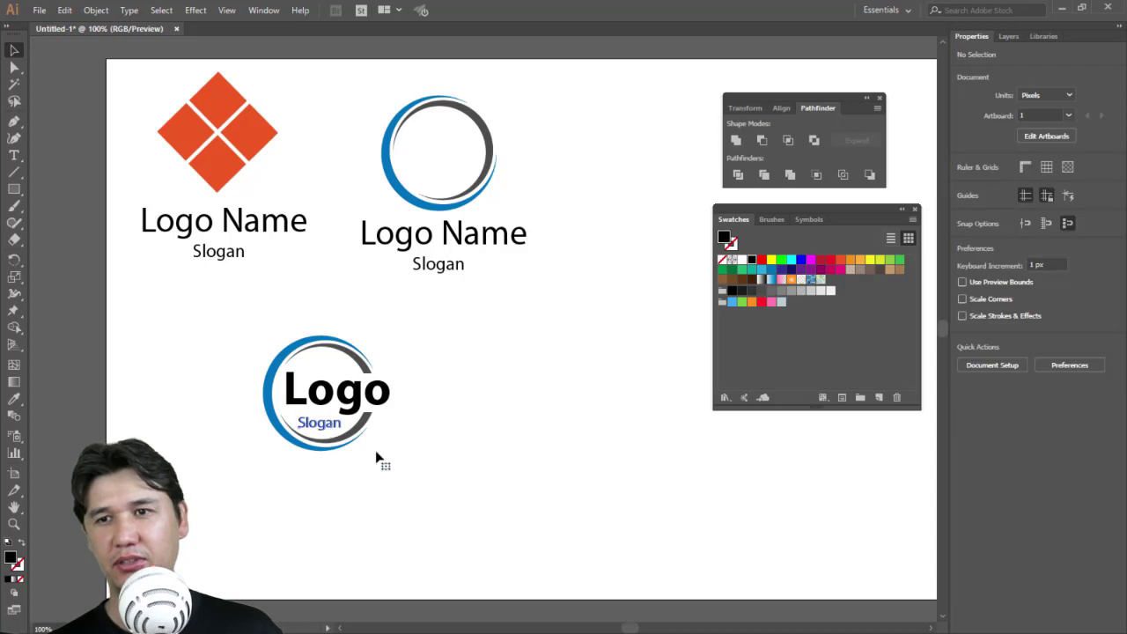
drag(226, 347, 473, 511)
drag(355, 402, 636, 162)
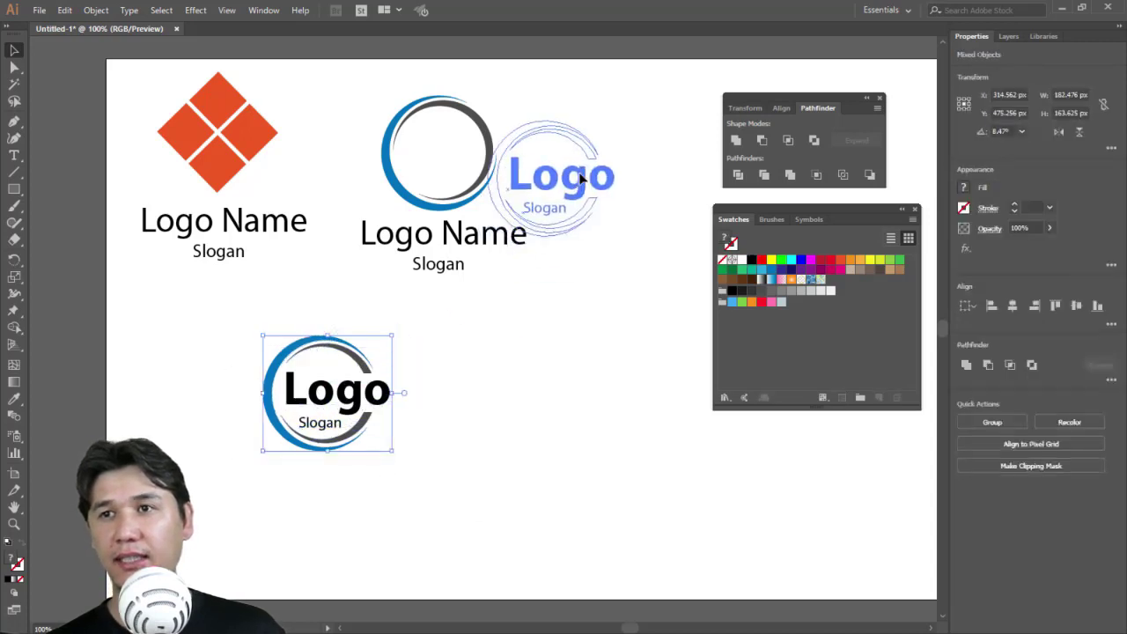
click(668, 315)
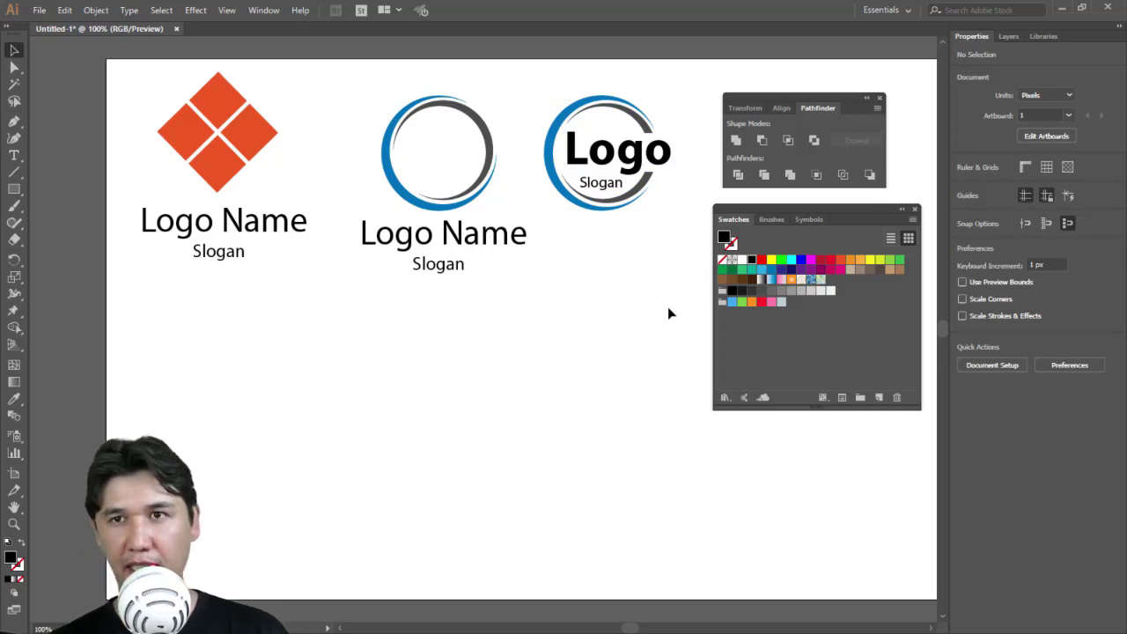
click(14, 188)
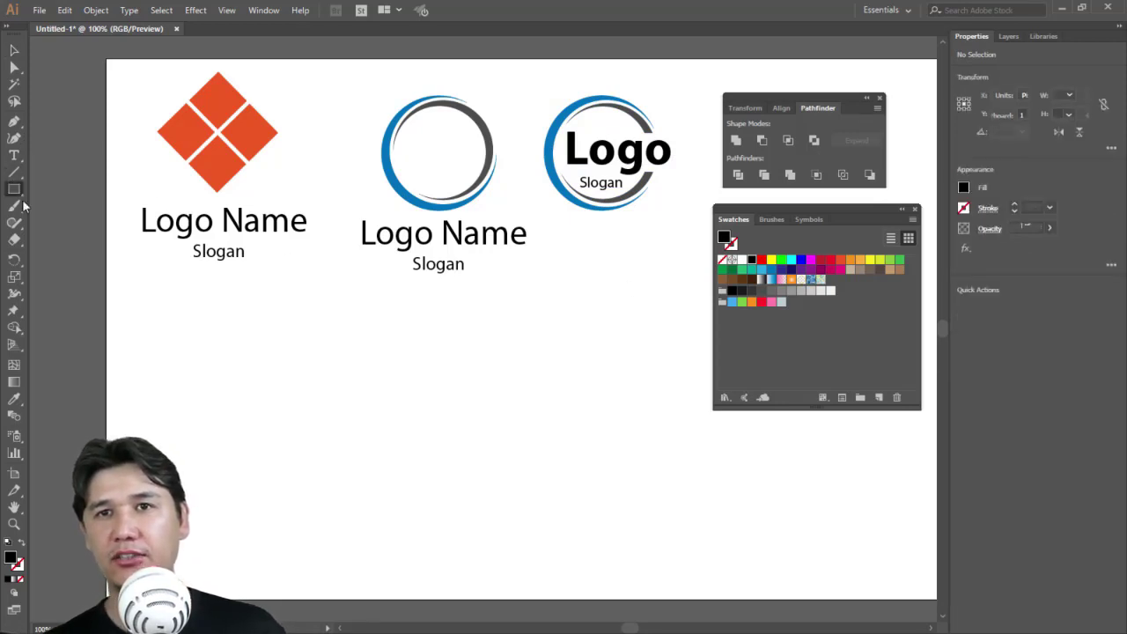
- Draw a blue square below the logos, rotate it into a diamond, and duplicate it slightly lower
drag(323, 398, 431, 503)
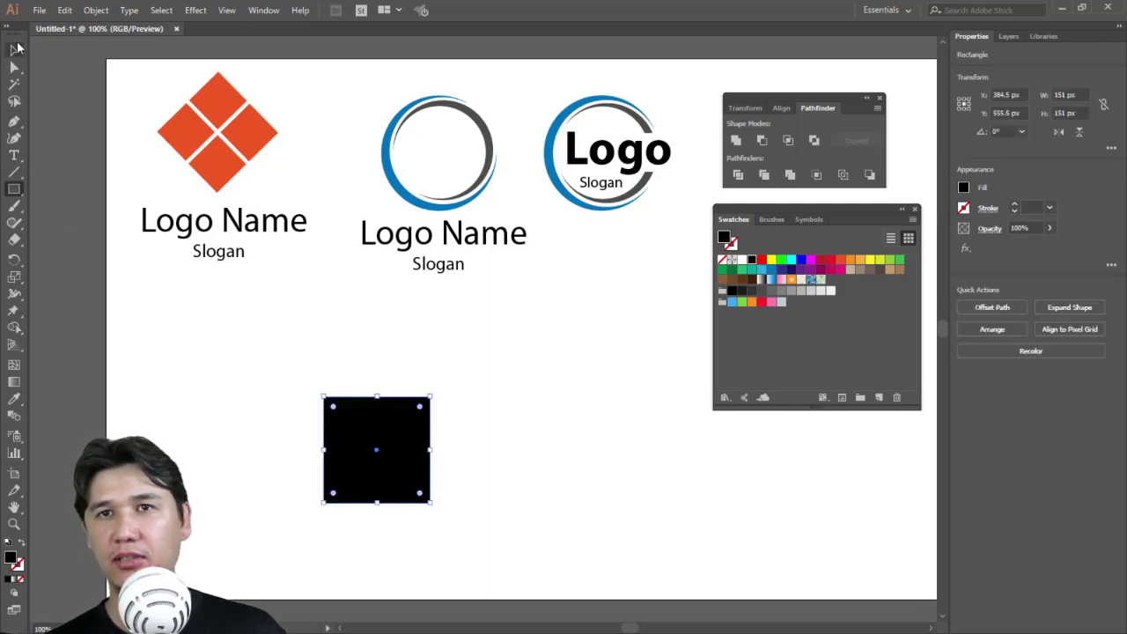
click(15, 48)
click(776, 270)
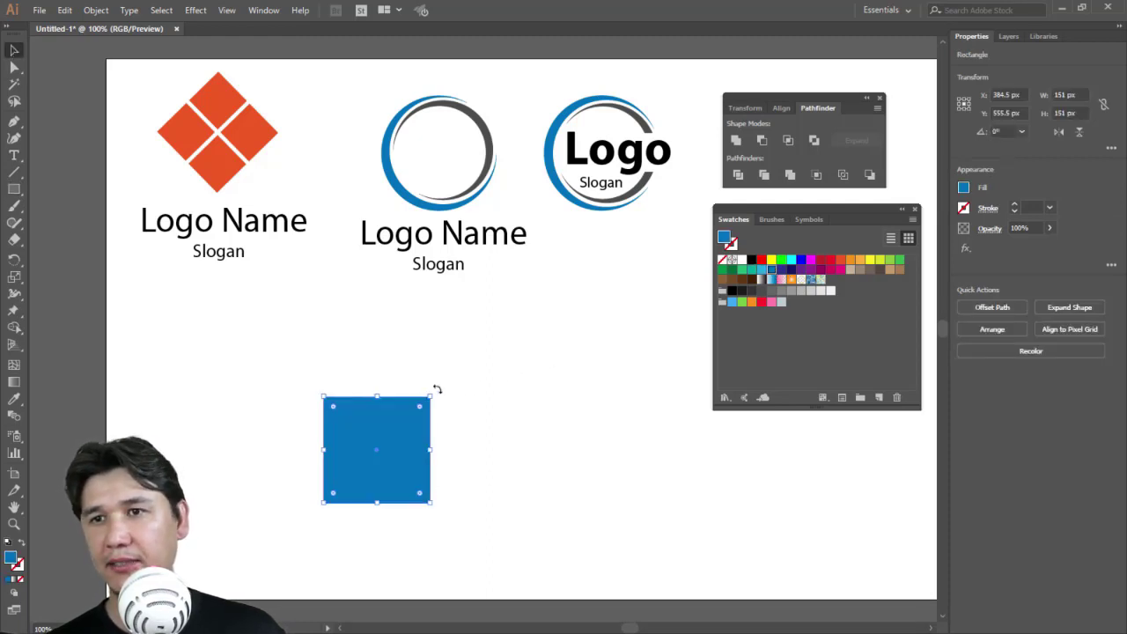
drag(435, 388, 455, 465)
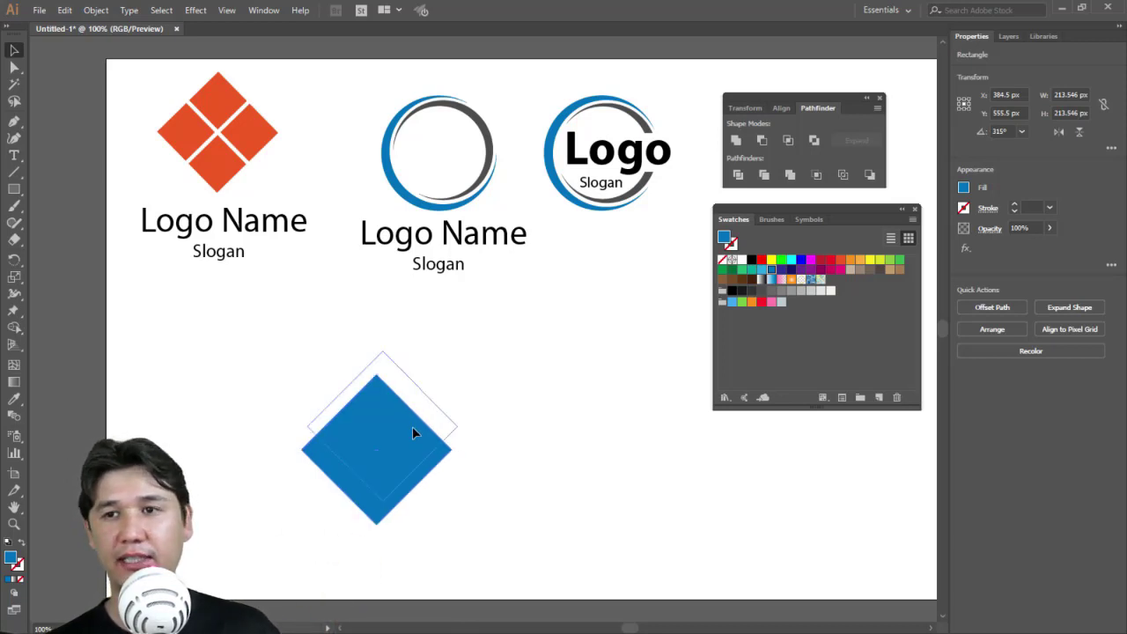
drag(418, 456, 390, 403)
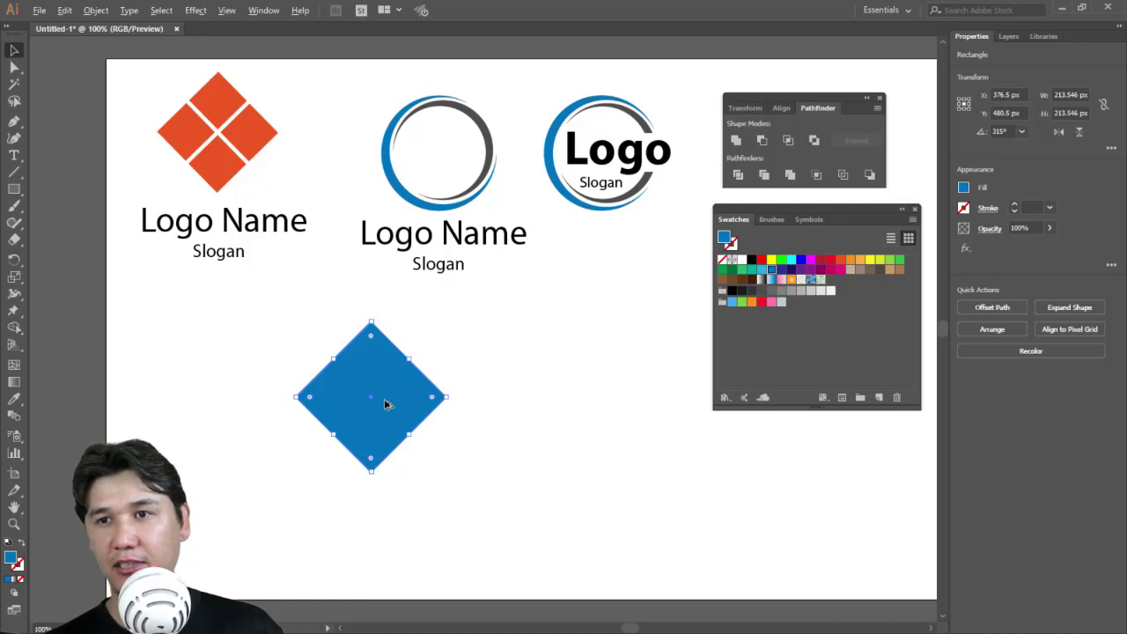
drag(391, 397, 389, 417)
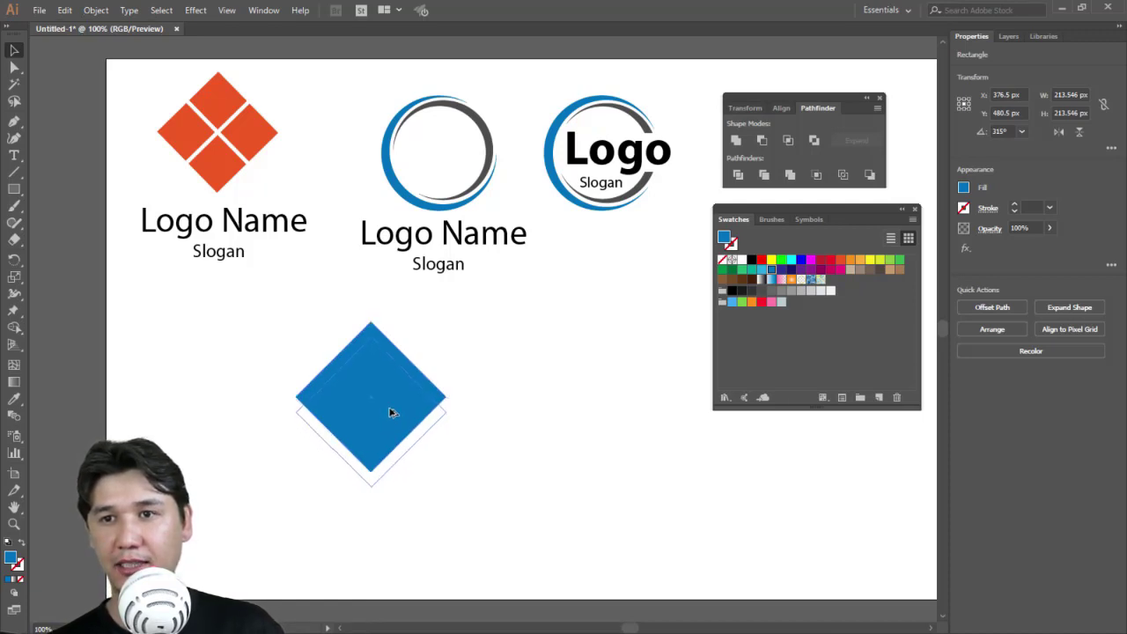
drag(393, 416, 393, 416)
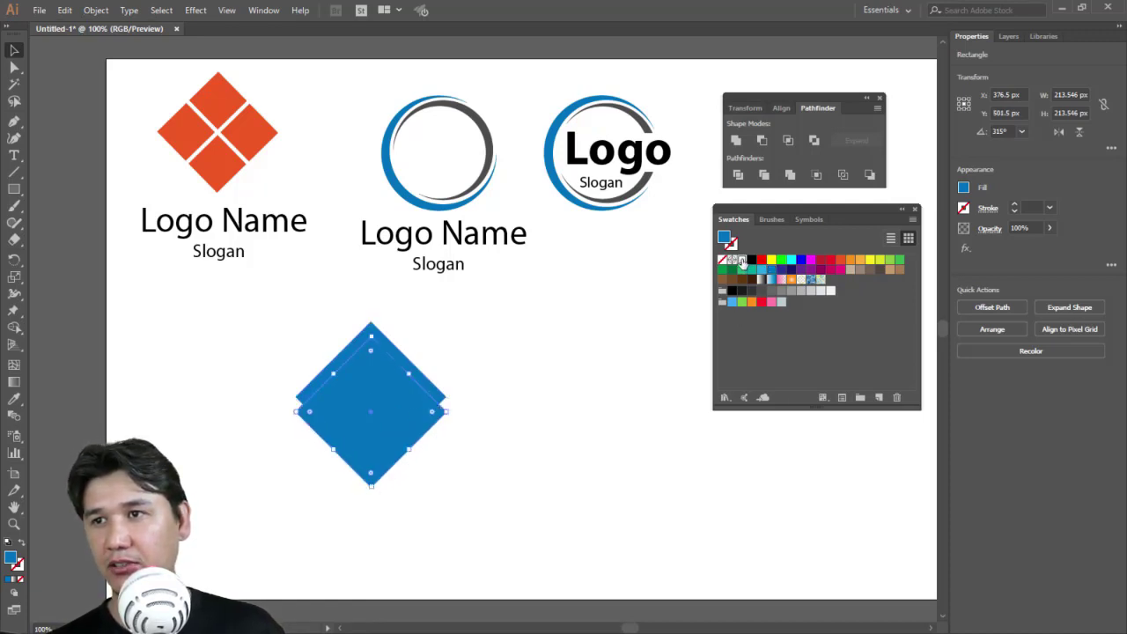
- Fill the lower diamond copy white, offset it down, and Minus Front it to form a blue chevron
click(743, 261)
click(519, 364)
click(381, 433)
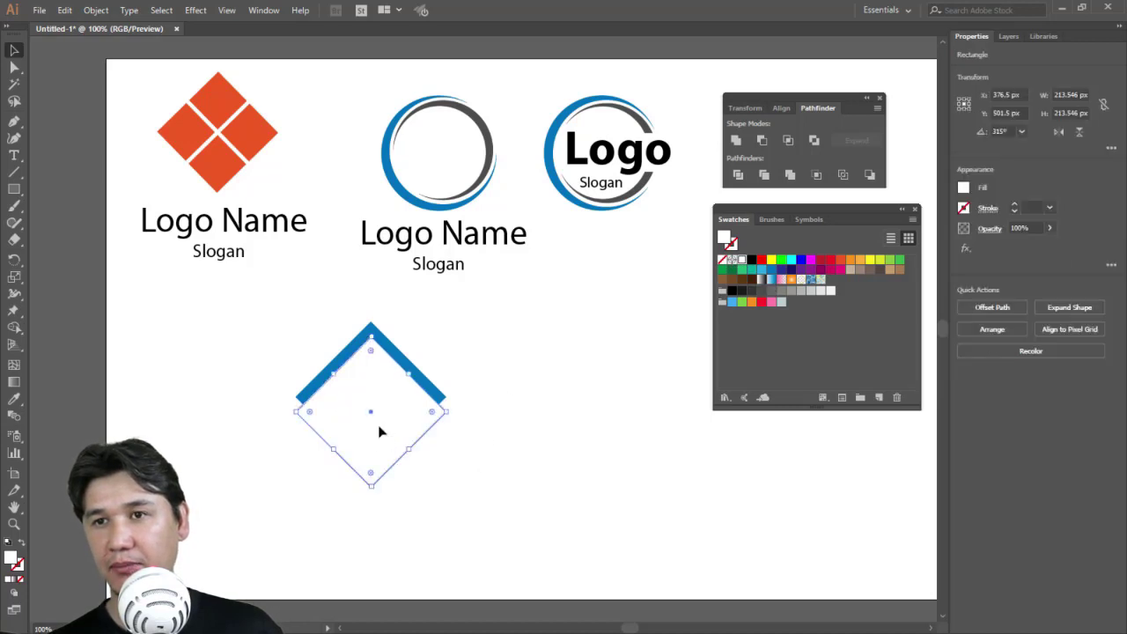
drag(380, 431, 380, 441)
click(544, 474)
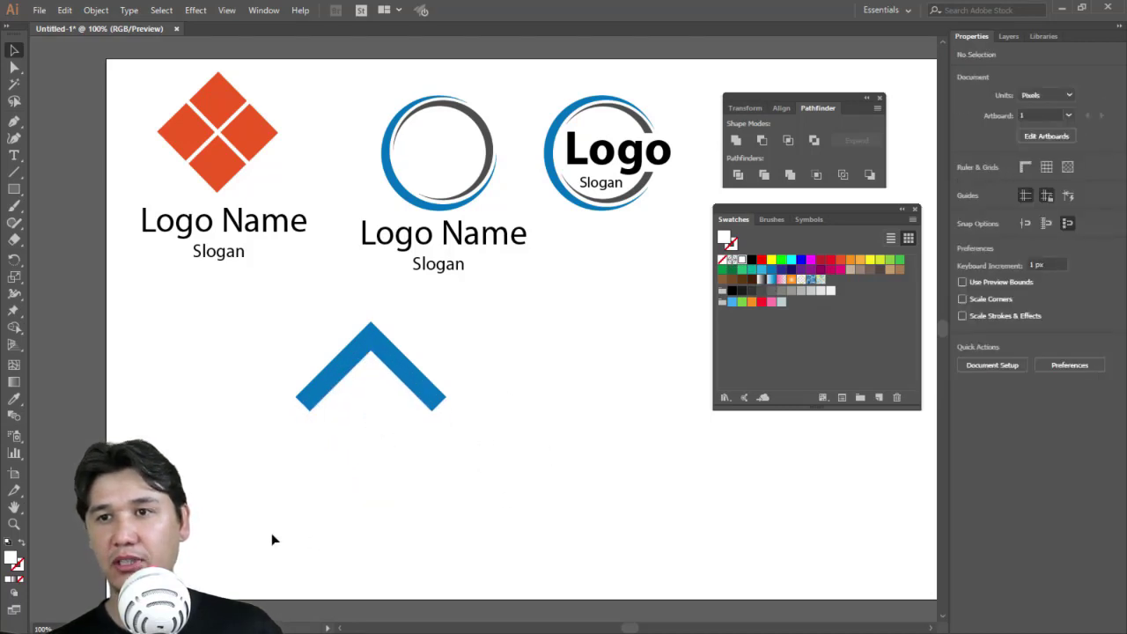
drag(264, 531, 531, 399)
drag(554, 356, 199, 528)
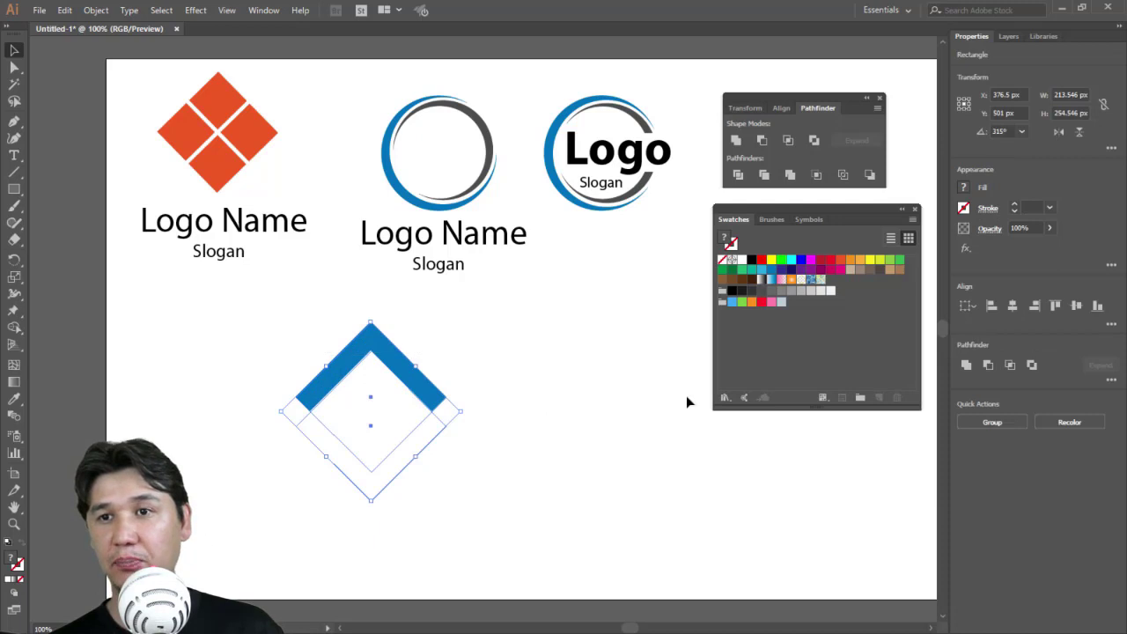
click(761, 140)
- Duplicate the chevron below the first and colour the lower one dark grey
drag(435, 367, 495, 408)
click(351, 429)
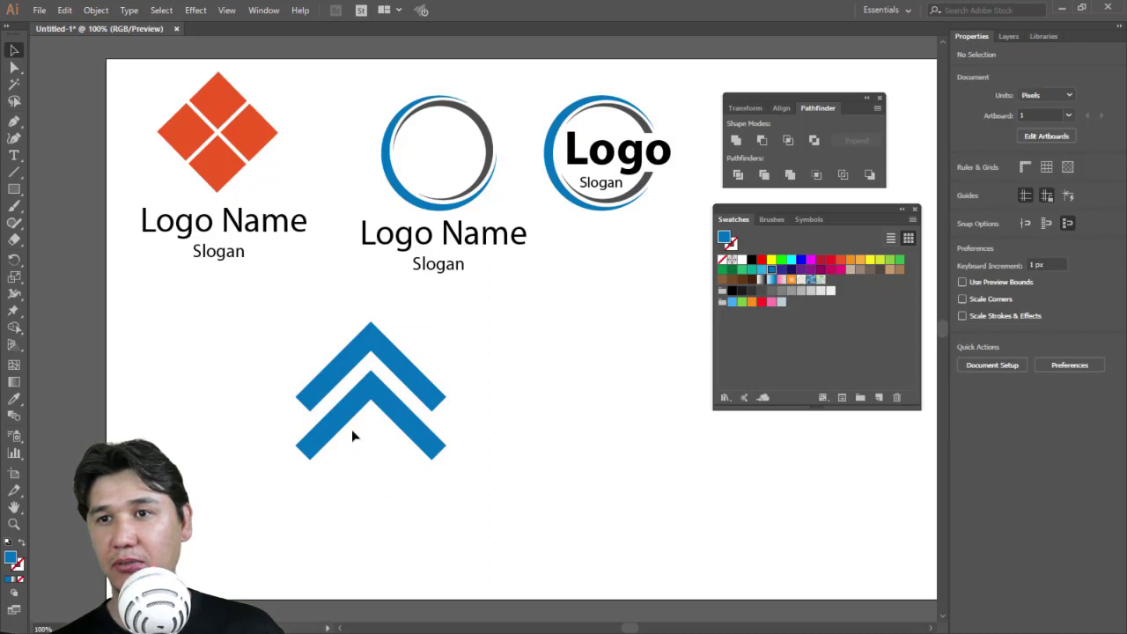
click(397, 418)
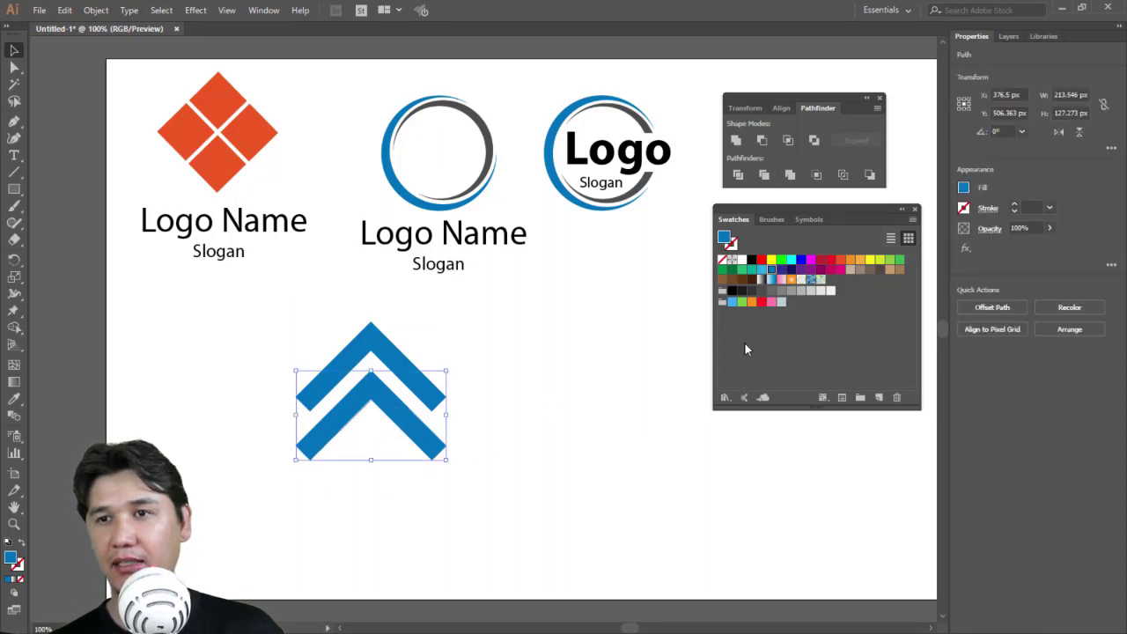
click(761, 291)
click(595, 373)
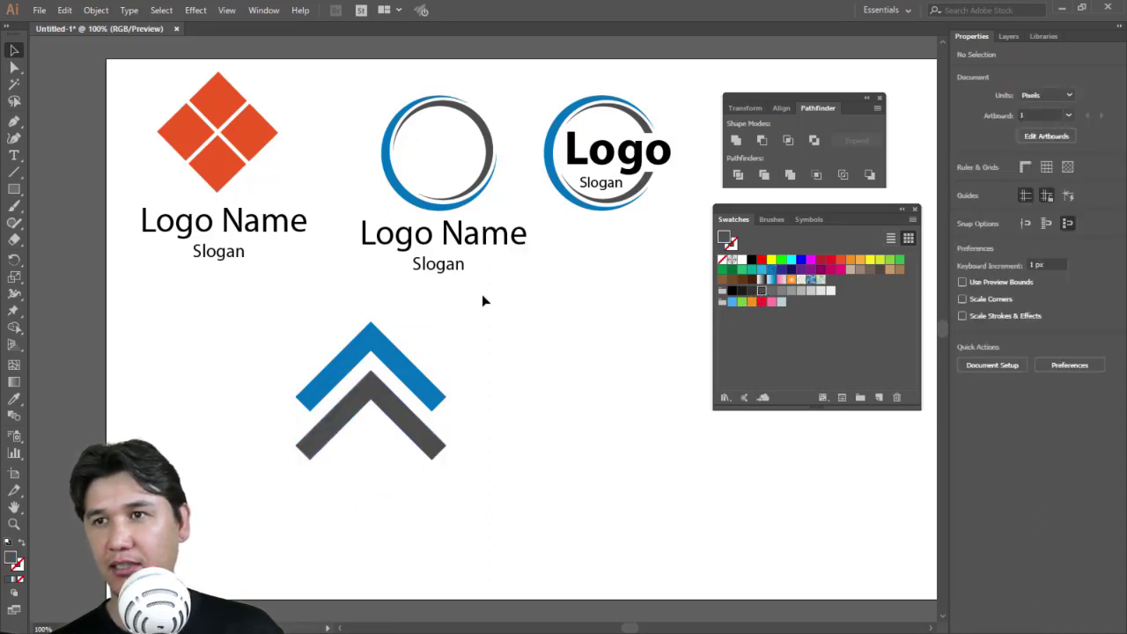
- Copy the Logo text under the chevrons, change it to UPPERCASE, and shrink it
mouse_move(628, 158)
mouse_down()
mouse_move(383, 510)
mouse_move(486, 551)
mouse_move(434, 527)
mouse_up()
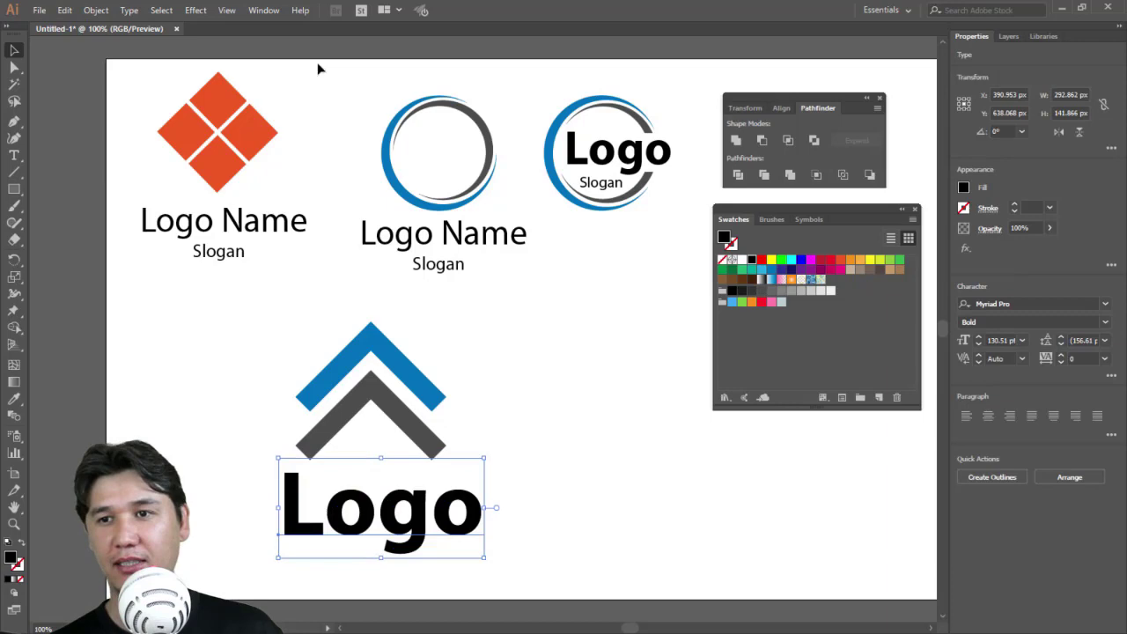
click(129, 10)
mouse_move(170, 246)
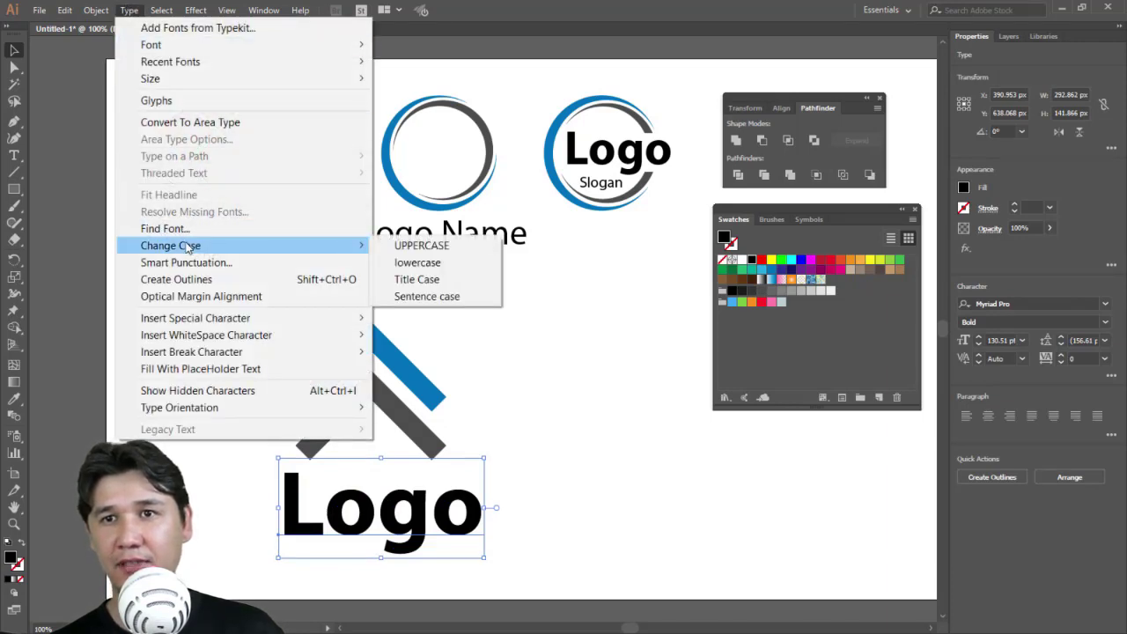
click(446, 251)
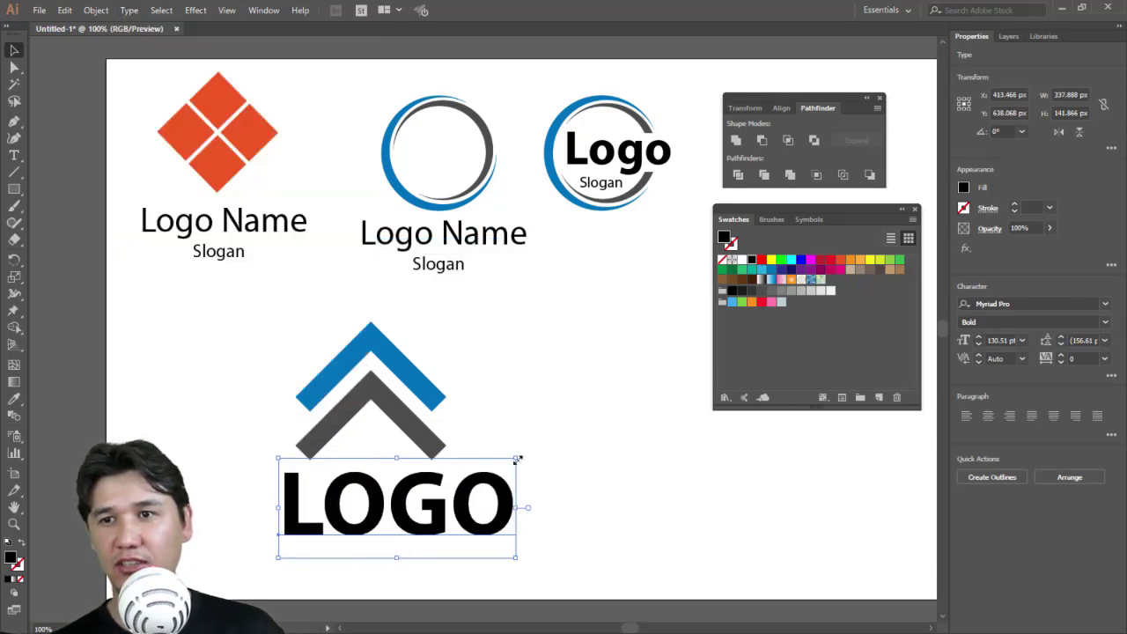
mouse_move(514, 459)
mouse_down()
mouse_move(471, 491)
mouse_move(439, 491)
mouse_move(400, 466)
mouse_up()
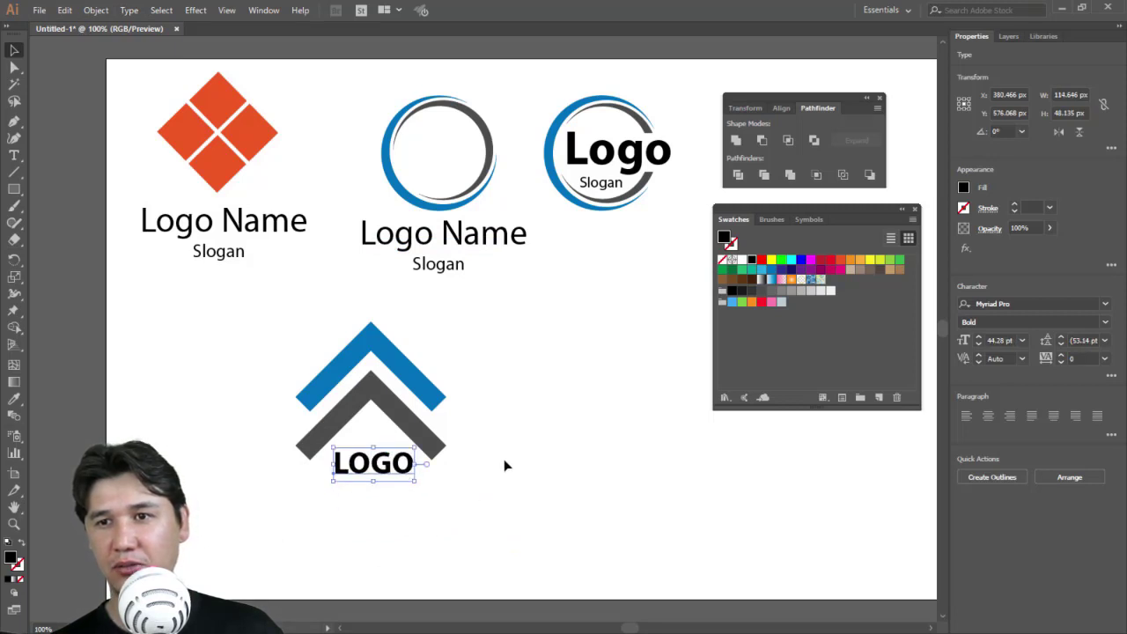
click(504, 459)
- Copy Slogan beneath LOGO and move the chevron logo below the orange diamond logo
drag(438, 269, 370, 496)
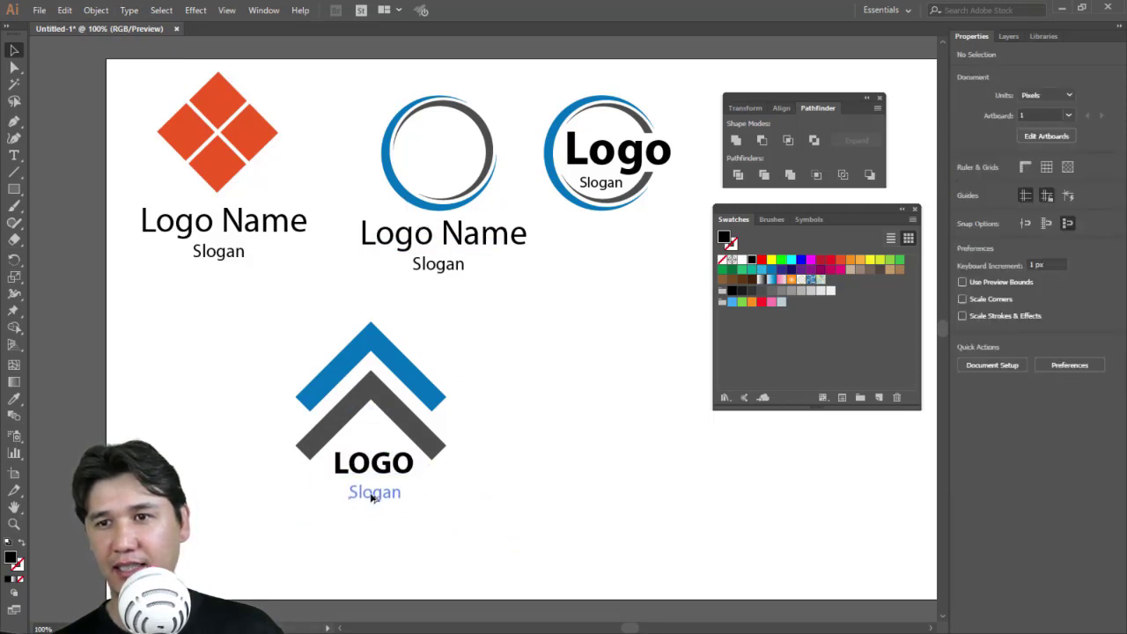
mouse_move(437, 505)
mouse_down()
mouse_move(453, 499)
mouse_move(412, 456)
mouse_up()
click(480, 492)
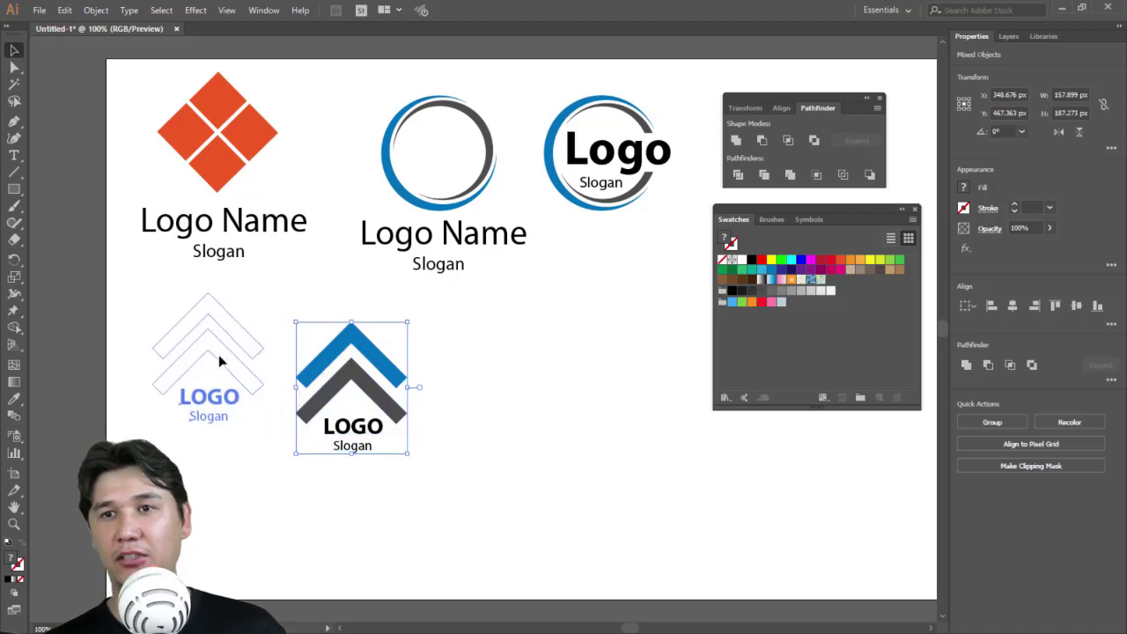
drag(364, 393, 218, 347)
click(287, 349)
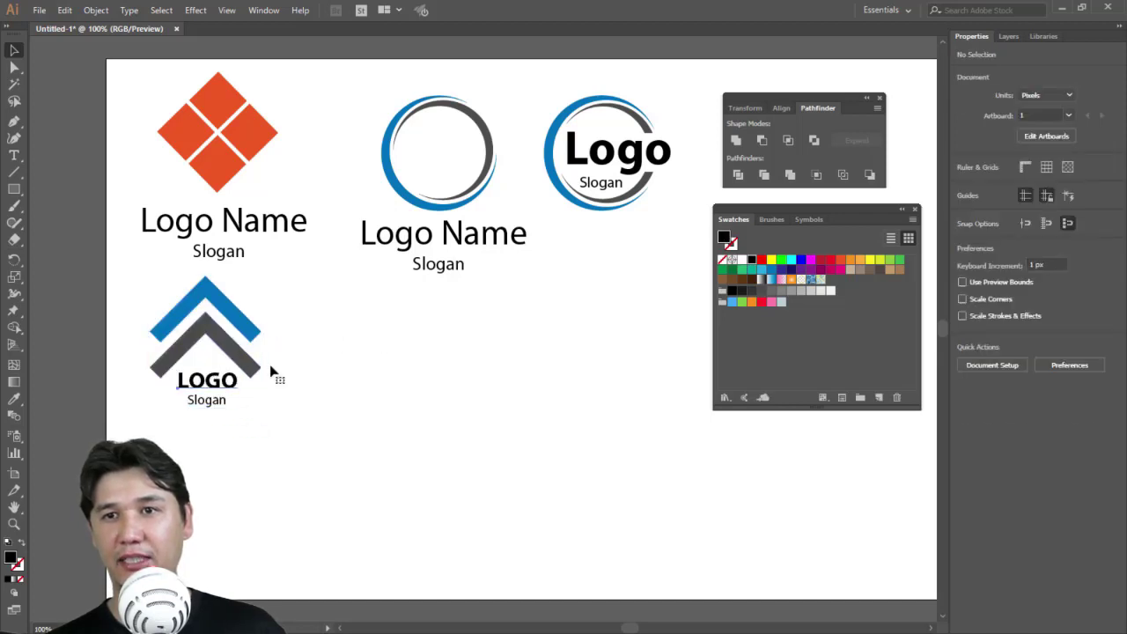
- Eyedrop the blue chevron's colour onto the LOGO text
click(201, 381)
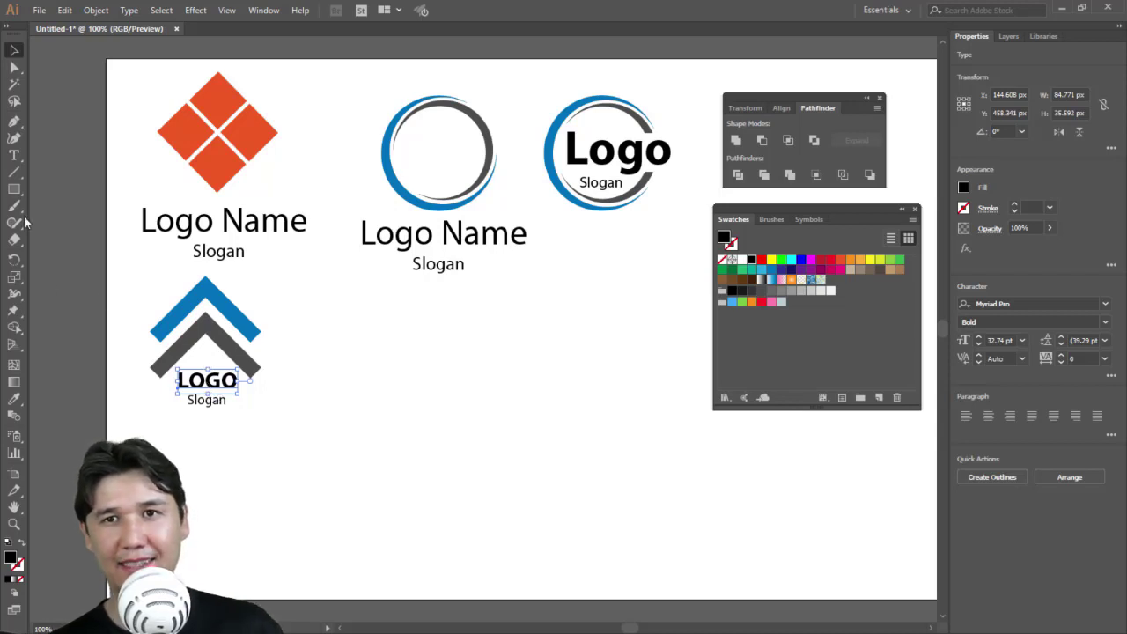
click(14, 399)
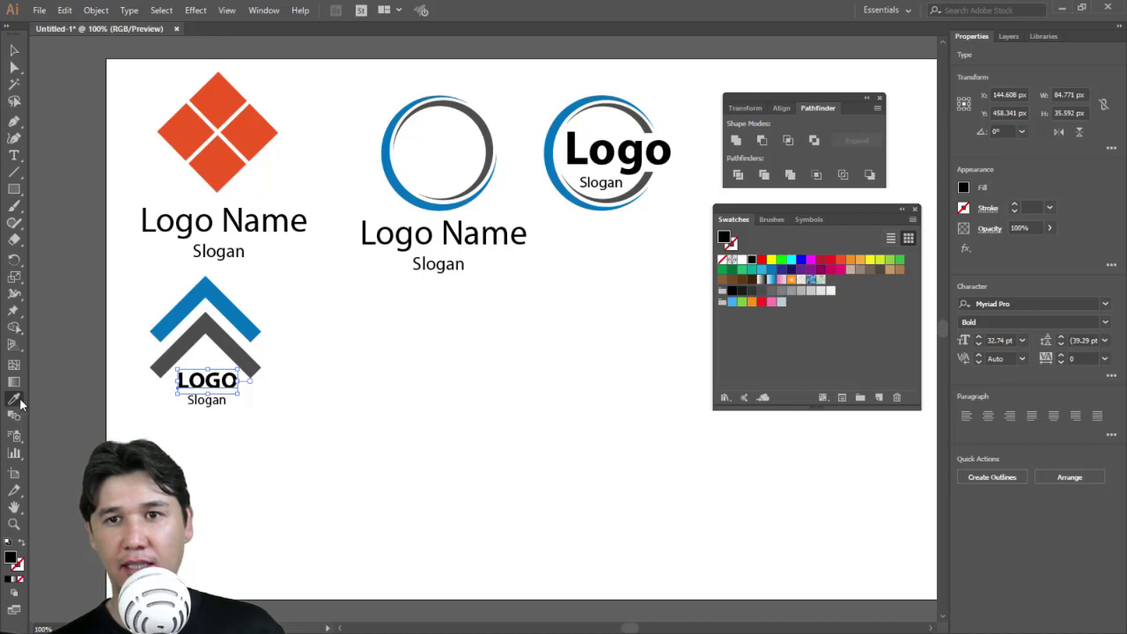
click(242, 348)
click(245, 315)
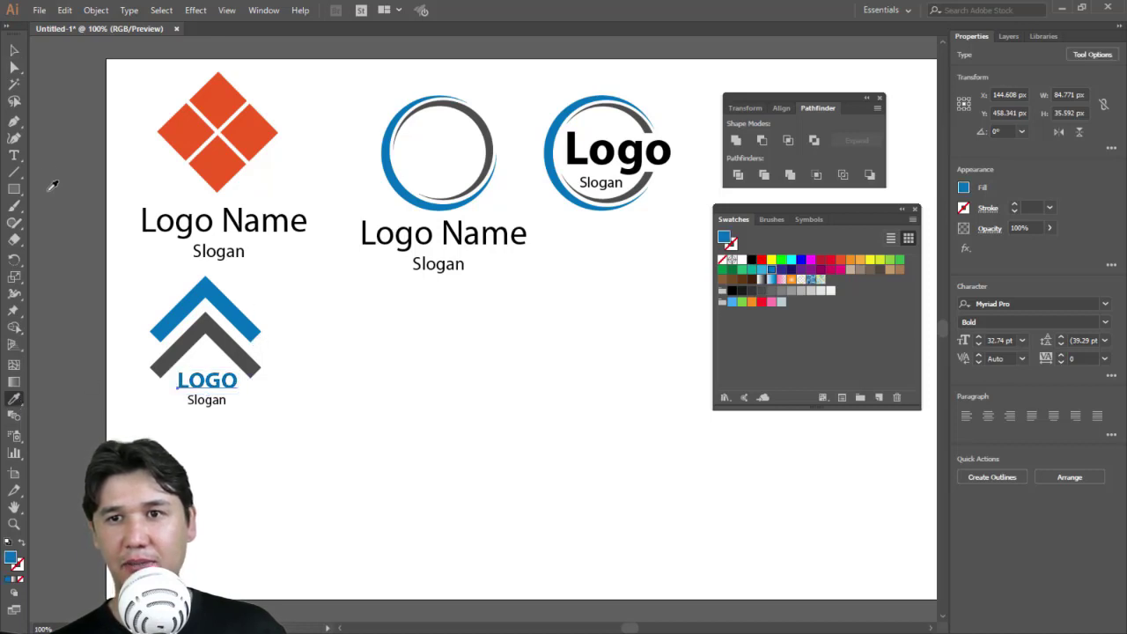
key(v)
click(214, 410)
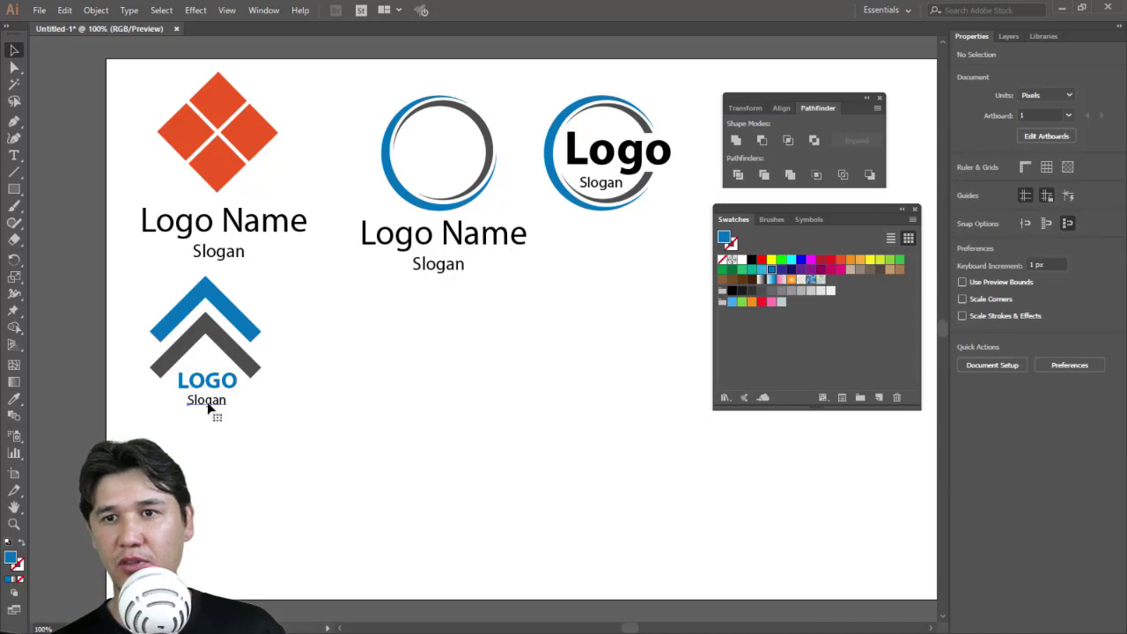
- Eyedrop the dark grey chevron's colour onto the Slogan text
drag(214, 410, 118, 403)
click(15, 399)
click(192, 335)
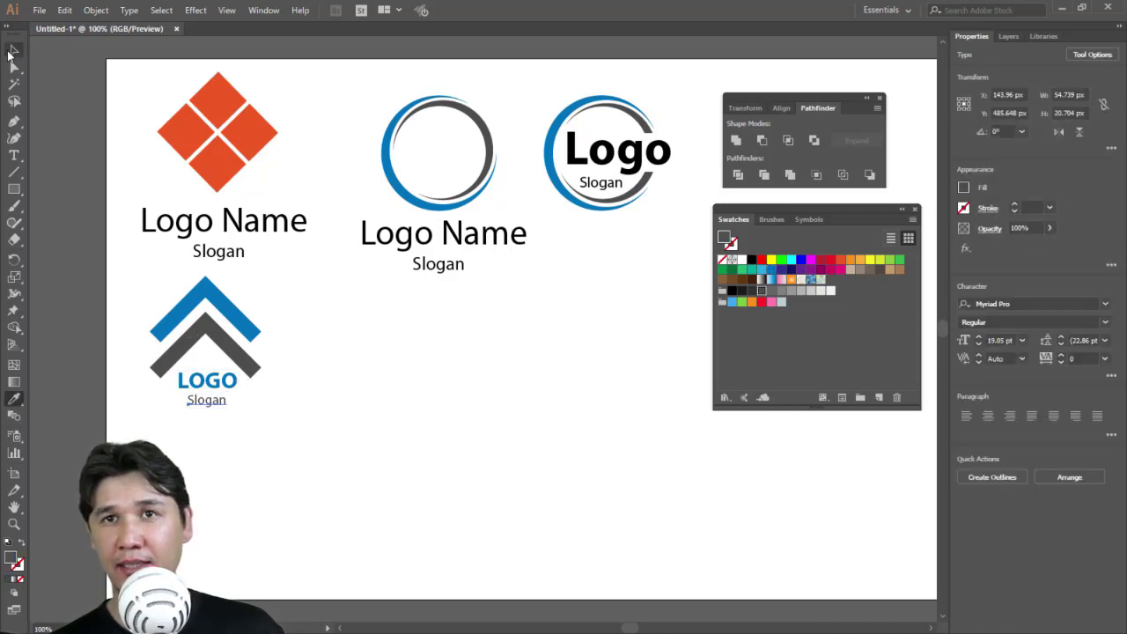
key(v)
click(363, 400)
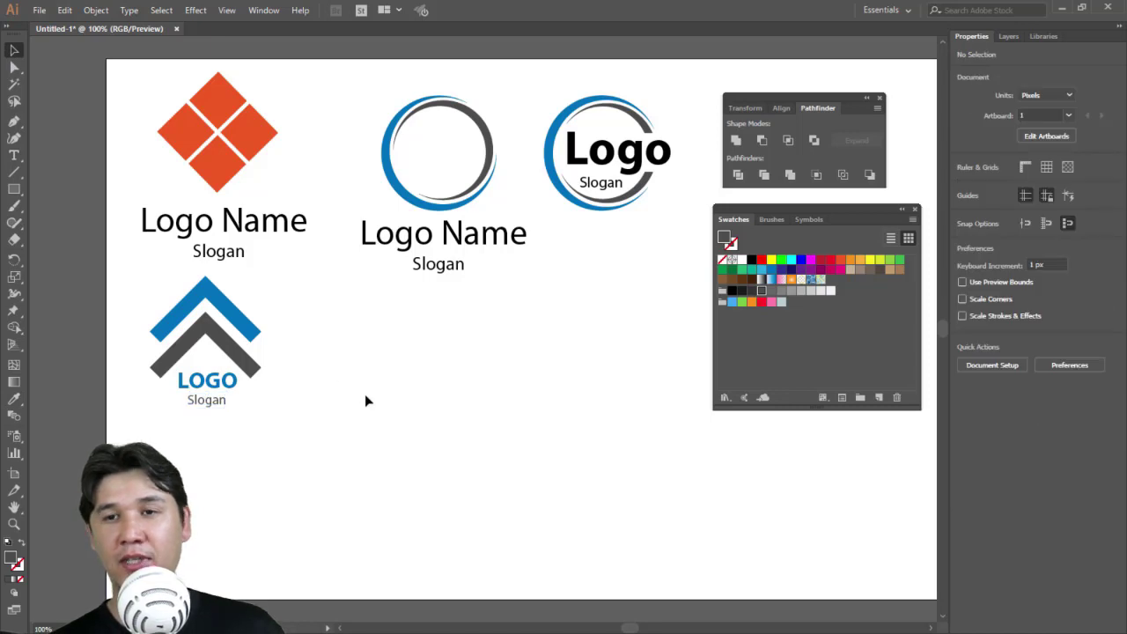
- Copy the chevrons to the right and rotate the copy 90° so it points right
drag(202, 465, 303, 300)
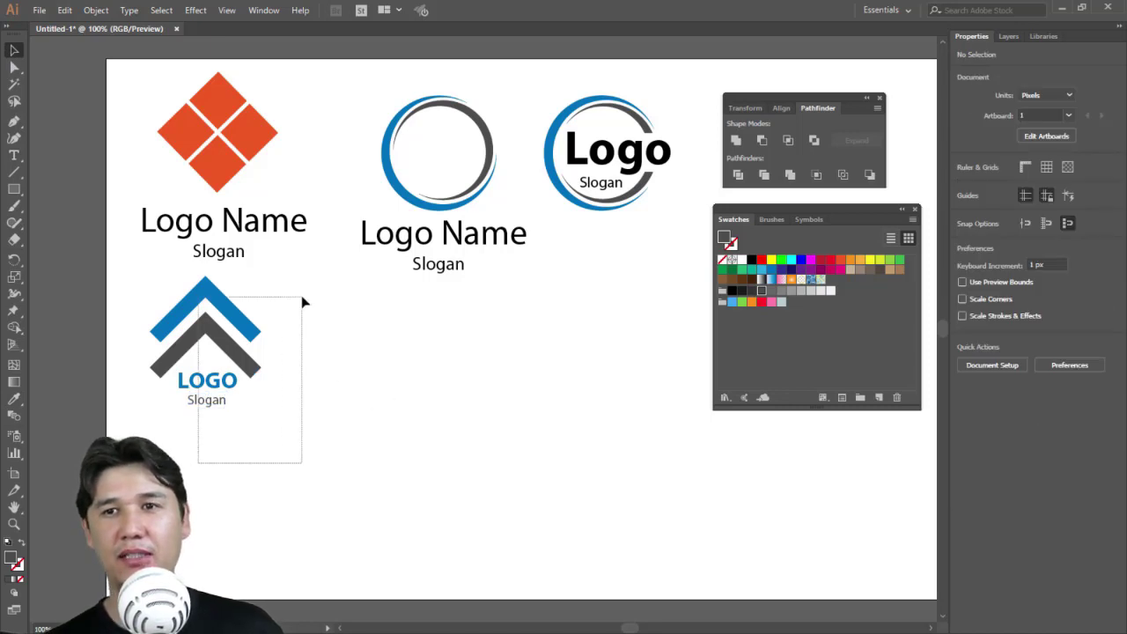
drag(238, 323, 238, 337)
click(297, 307)
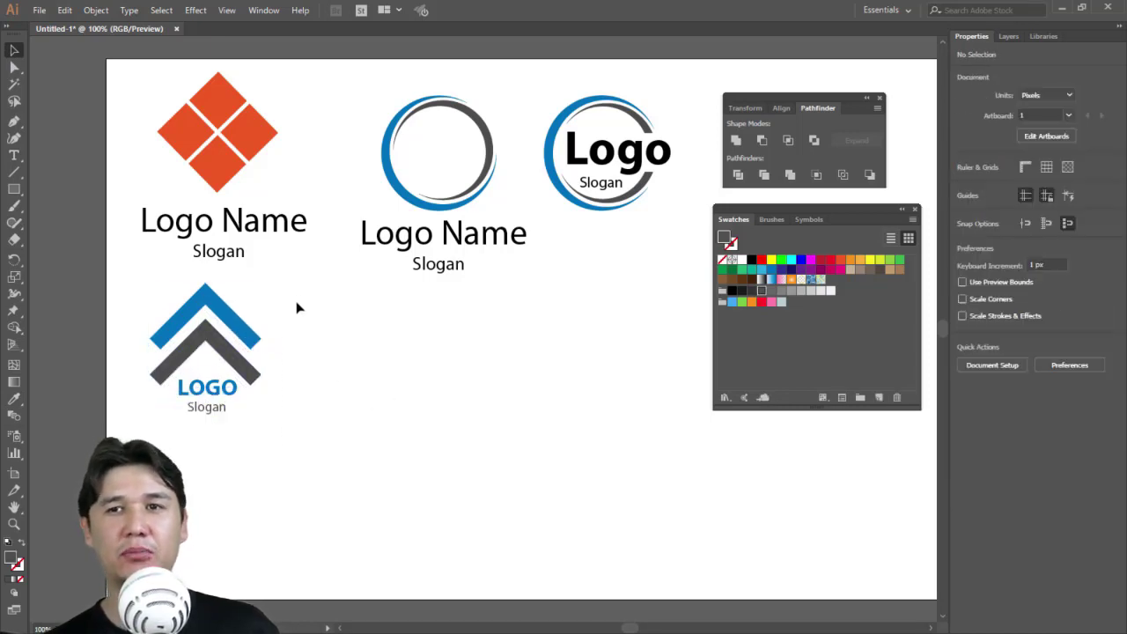
mouse_move(297, 307)
mouse_down()
mouse_move(223, 351)
mouse_move(385, 357)
mouse_up()
drag(430, 392, 292, 442)
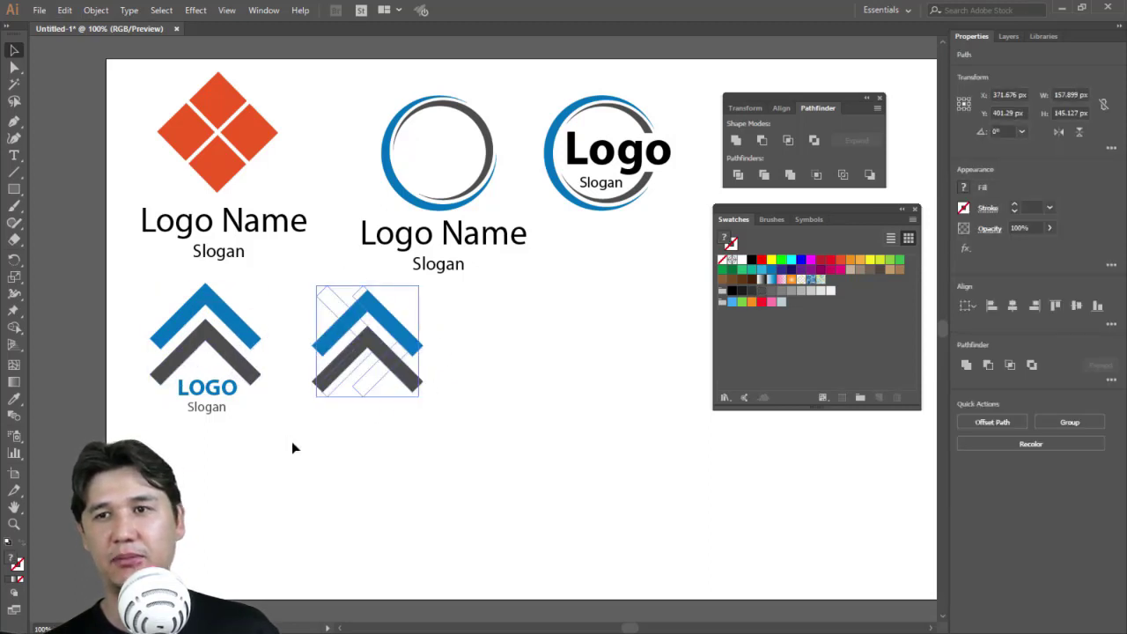
- Place copies of LOGO and Slogan beneath the right-pointing chevrons
mouse_move(214, 402)
alt+mouse_down()
mouse_move(358, 429)
mouse_move(424, 472)
alt+mouse_up()
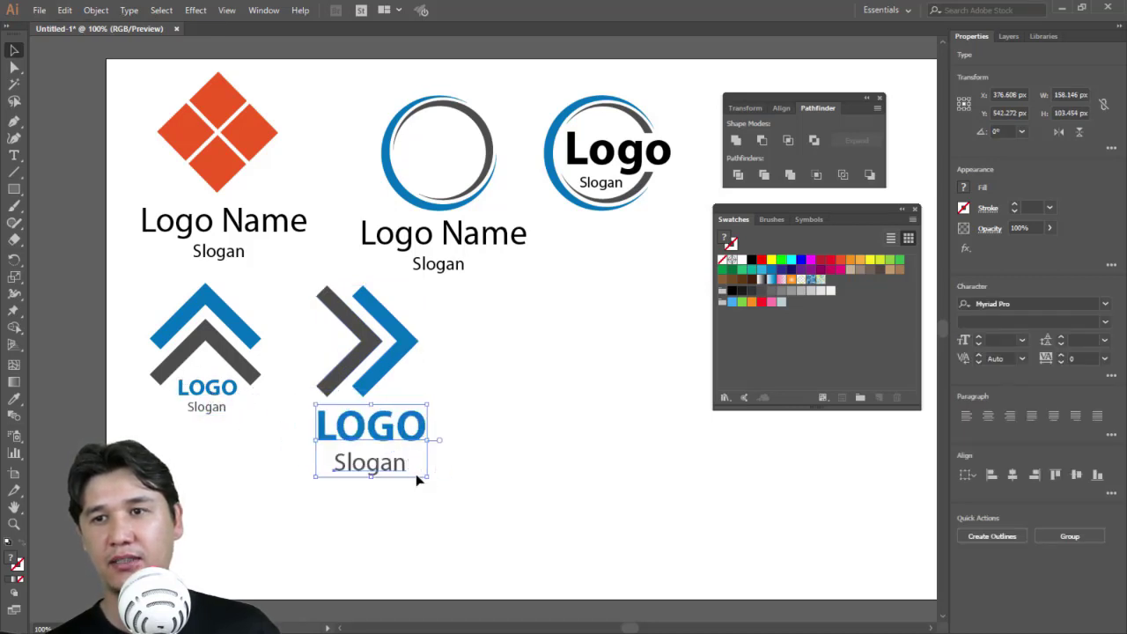
click(376, 477)
mouse_move(370, 473)
mouse_down()
mouse_move(395, 473)
mouse_move(426, 403)
mouse_move(412, 430)
mouse_up()
click(498, 429)
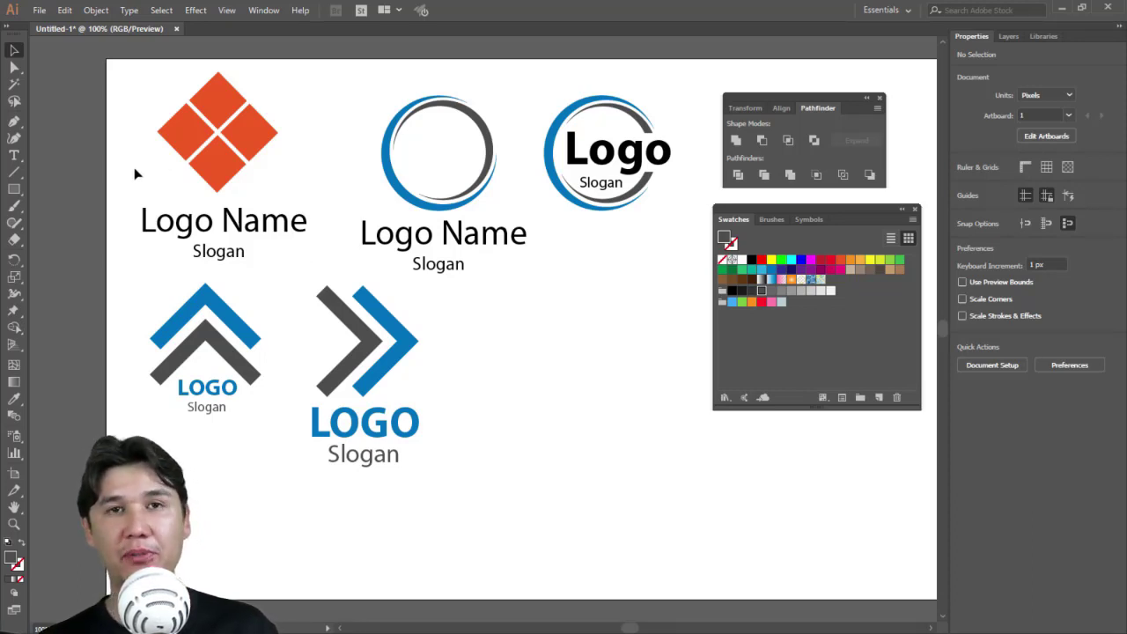
- Draw a dark grey square and Shift-rotate it 45° into a diamond
click(15, 189)
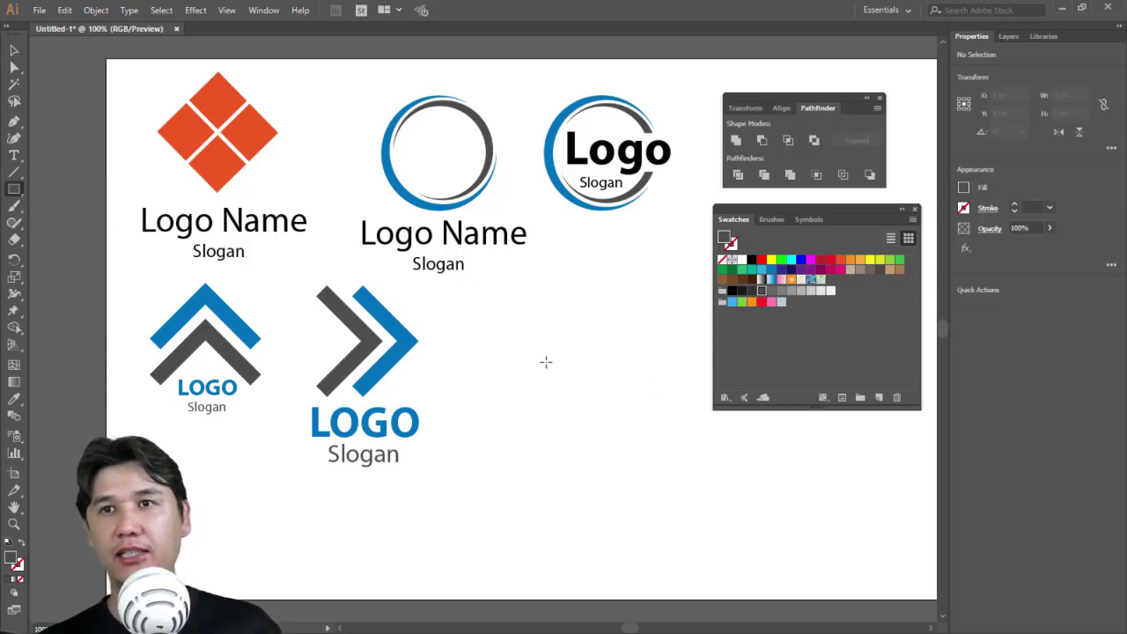
mouse_move(513, 358)
mouse_down()
mouse_move(435, 339)
mouse_move(560, 409)
mouse_up()
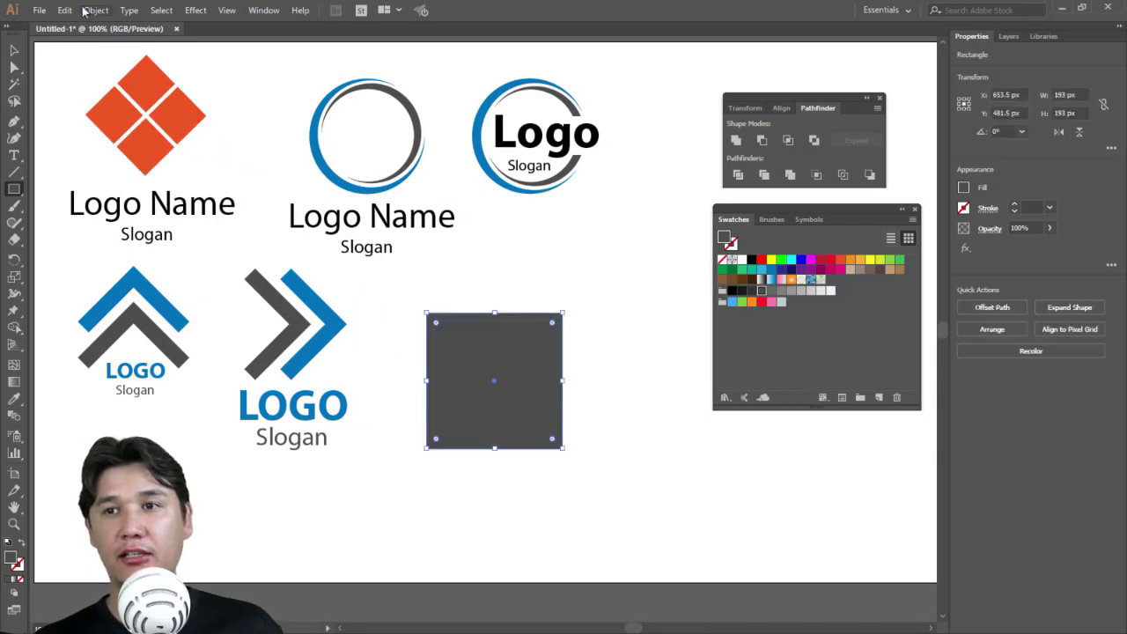
click(14, 53)
drag(567, 309, 590, 376)
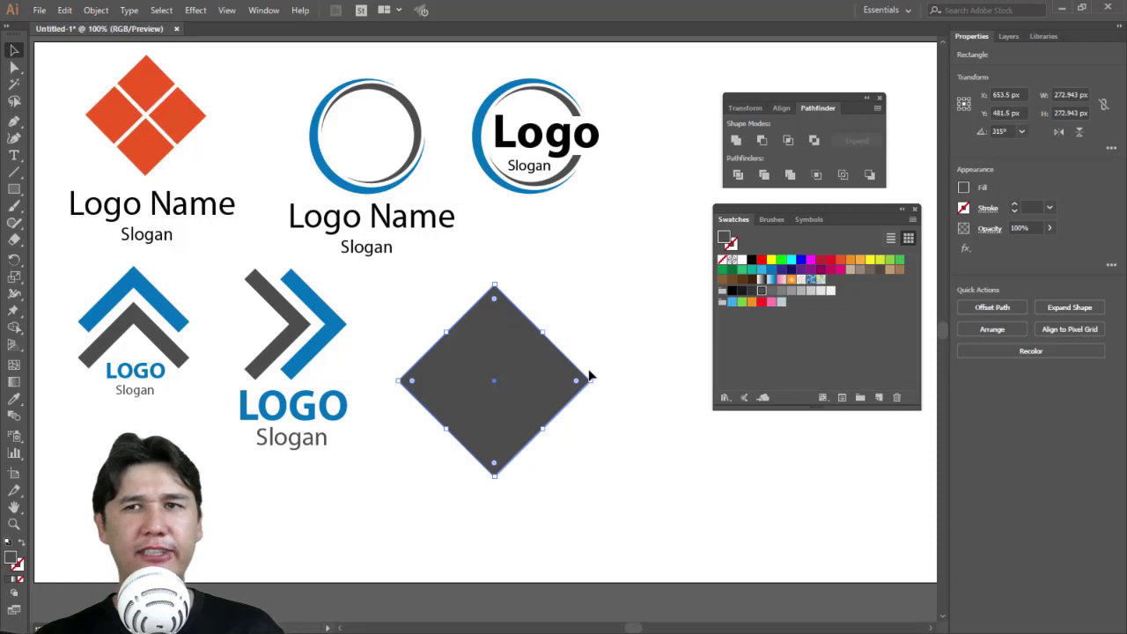
- Select the ring, orange diamond and chevron logos in turn, ending on the grey diamond
drag(298, 69, 404, 128)
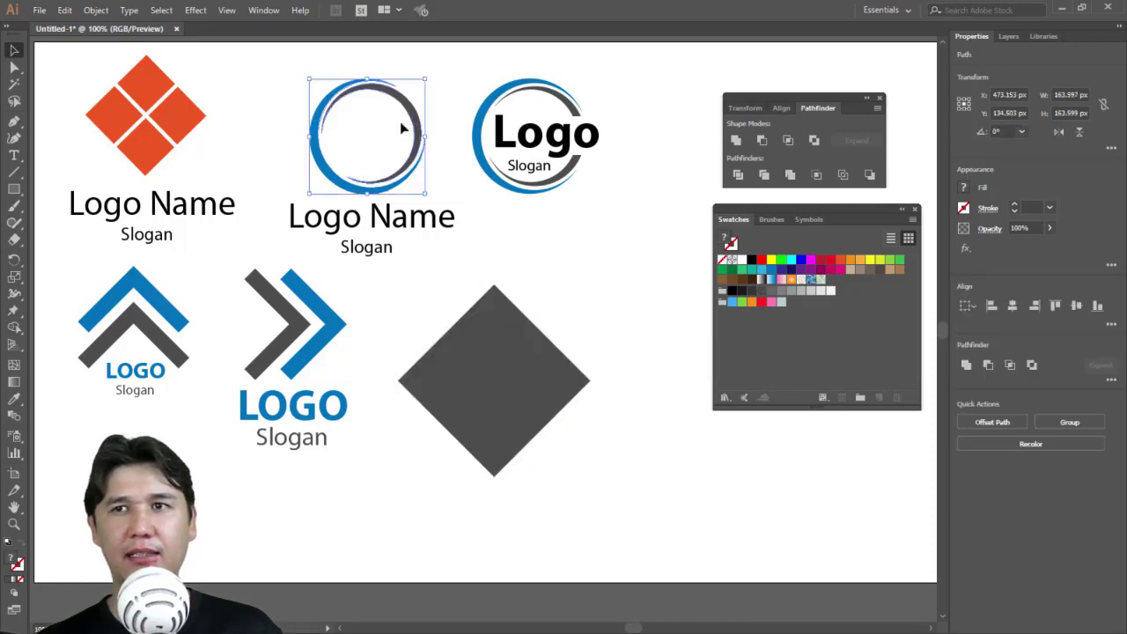
click(263, 89)
drag(228, 70, 105, 142)
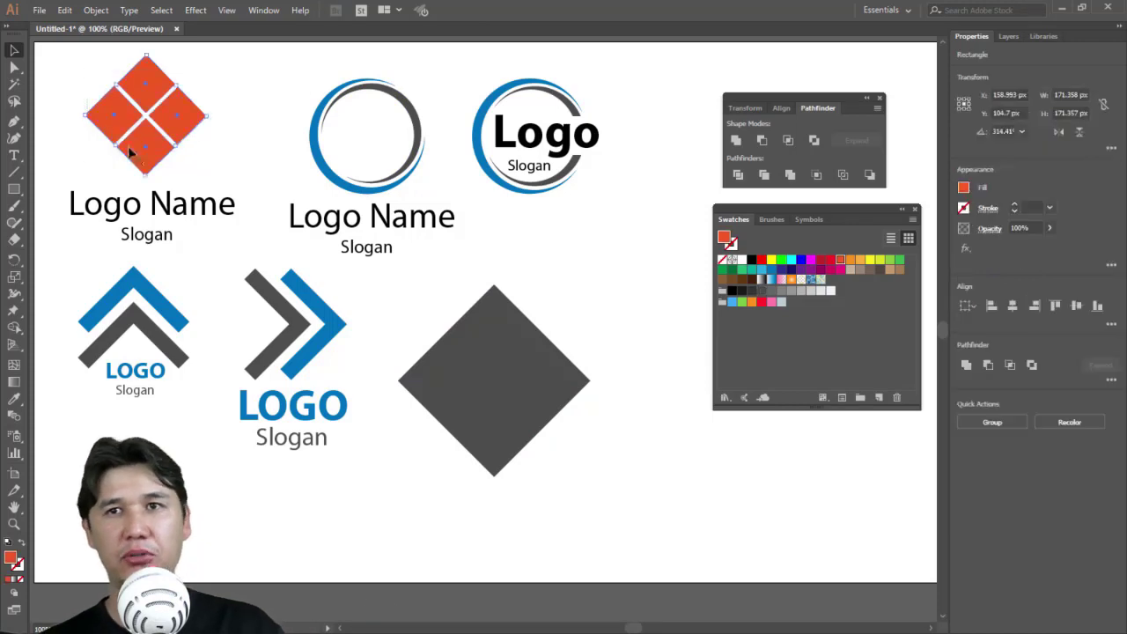
drag(376, 299, 248, 335)
click(356, 488)
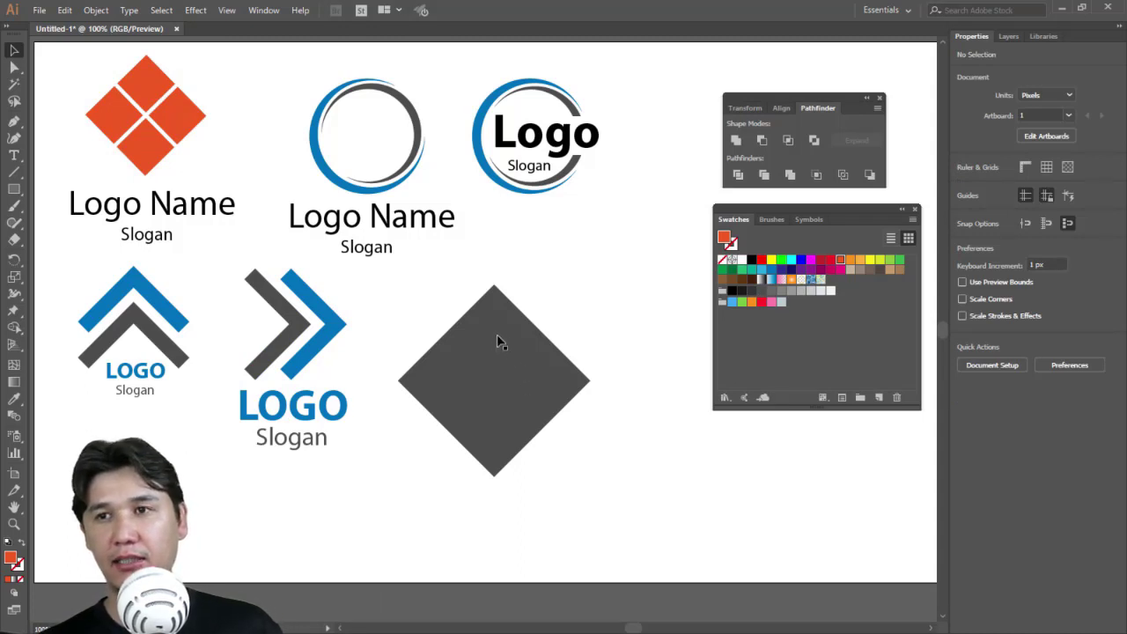
click(498, 364)
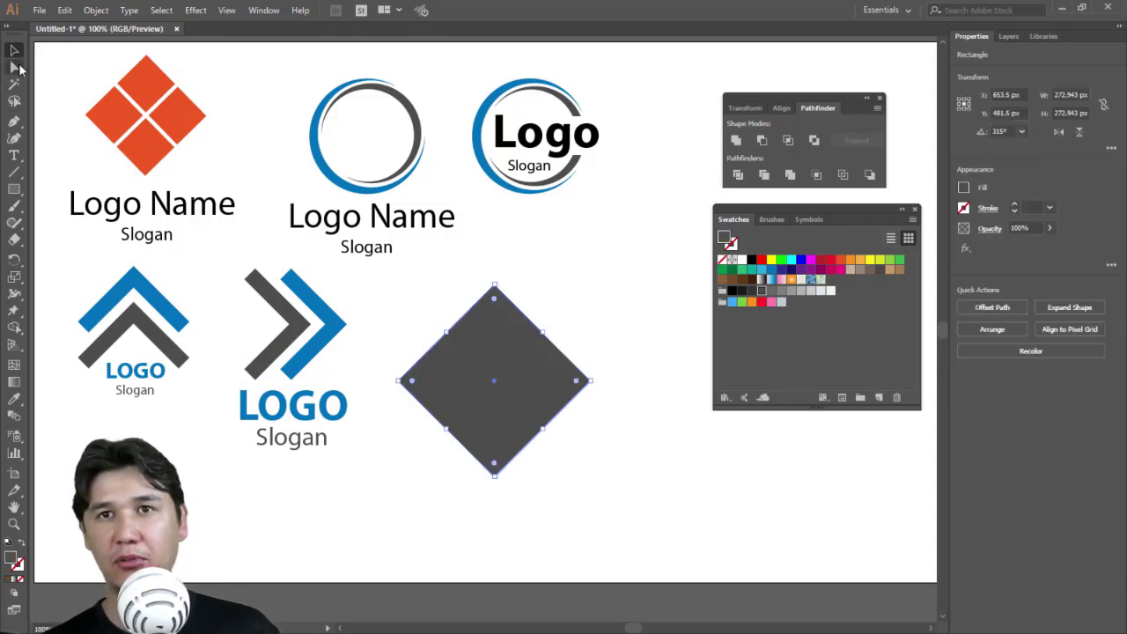
- Drag the diamond's bottom anchor up near its top to form a wide roof chevron
click(16, 68)
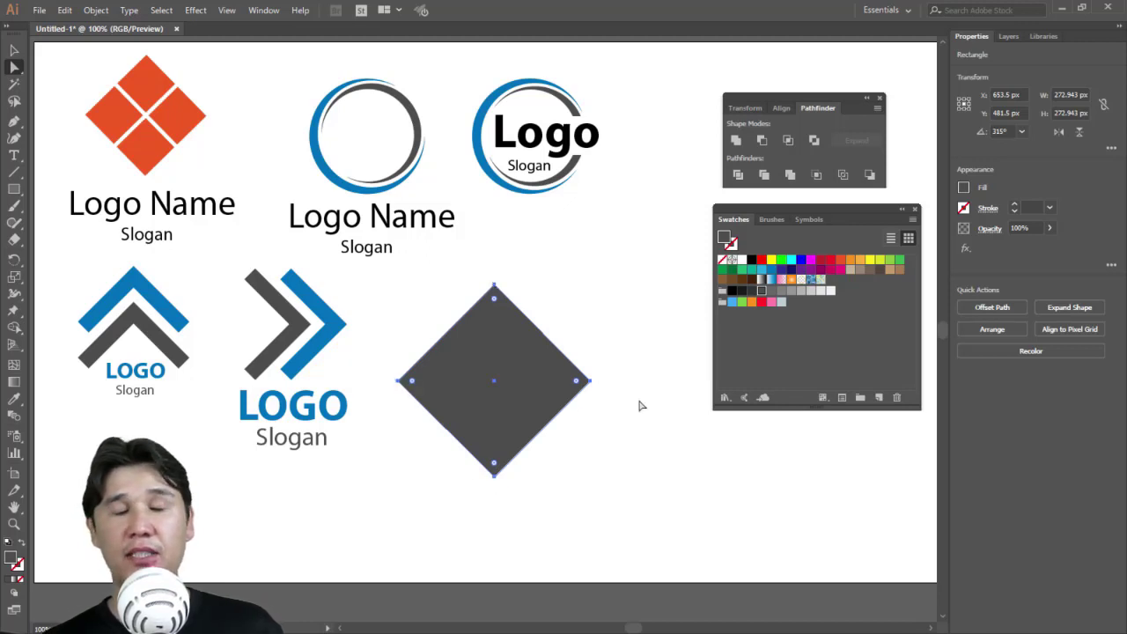
mouse_move(482, 507)
mouse_down()
mouse_move(521, 469)
mouse_move(494, 367)
mouse_up()
click(588, 382)
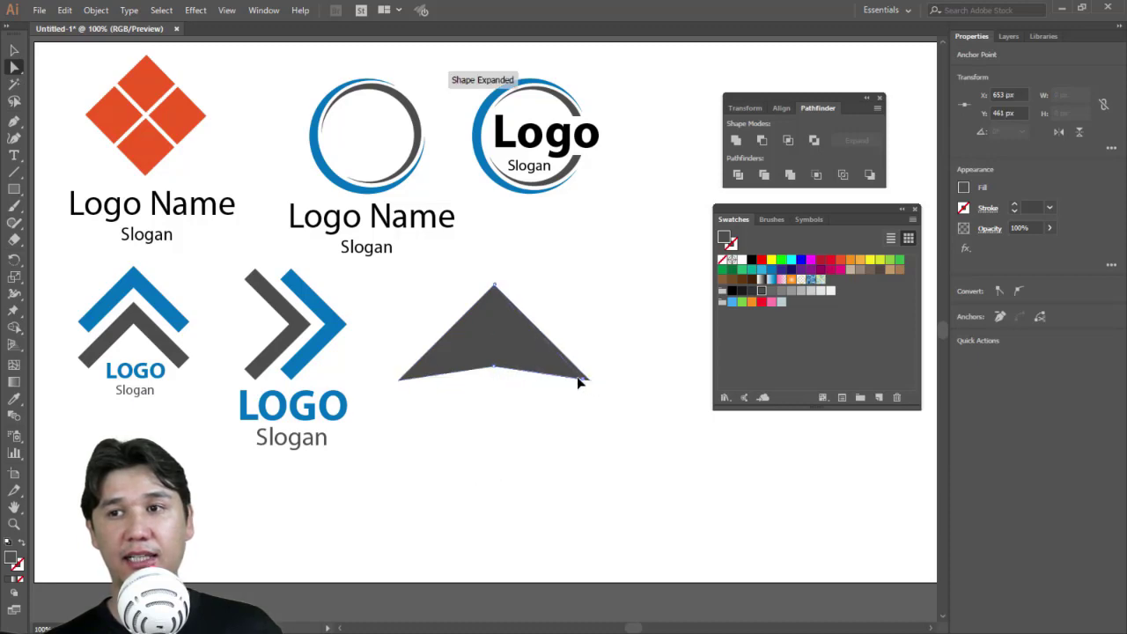
key(Delete)
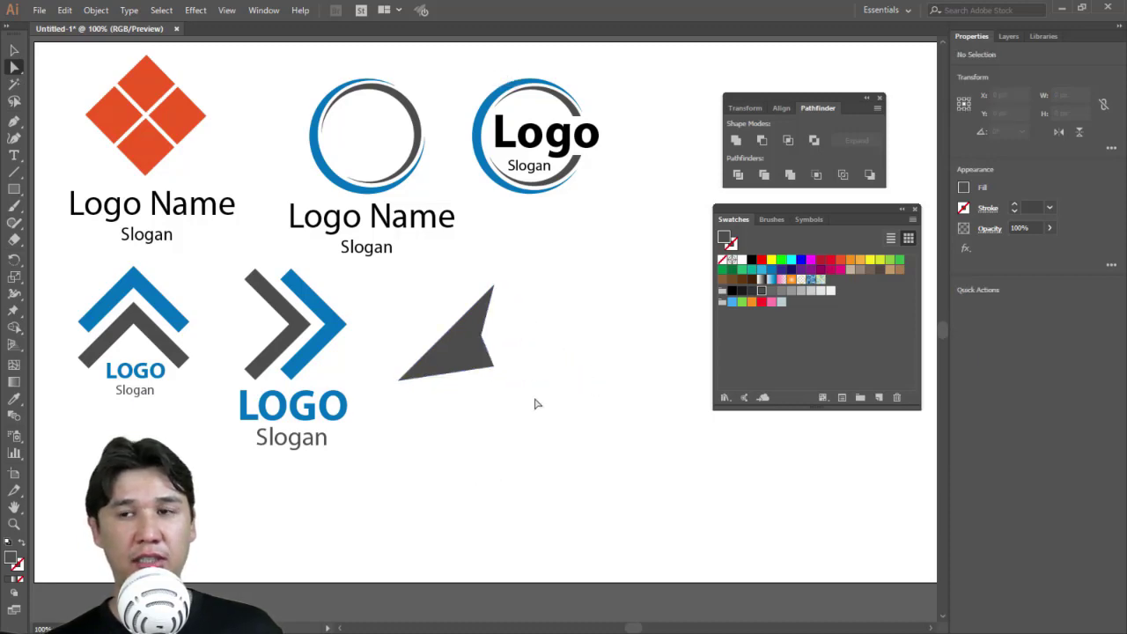
key(ctrl+z)
key(ctrl+z)
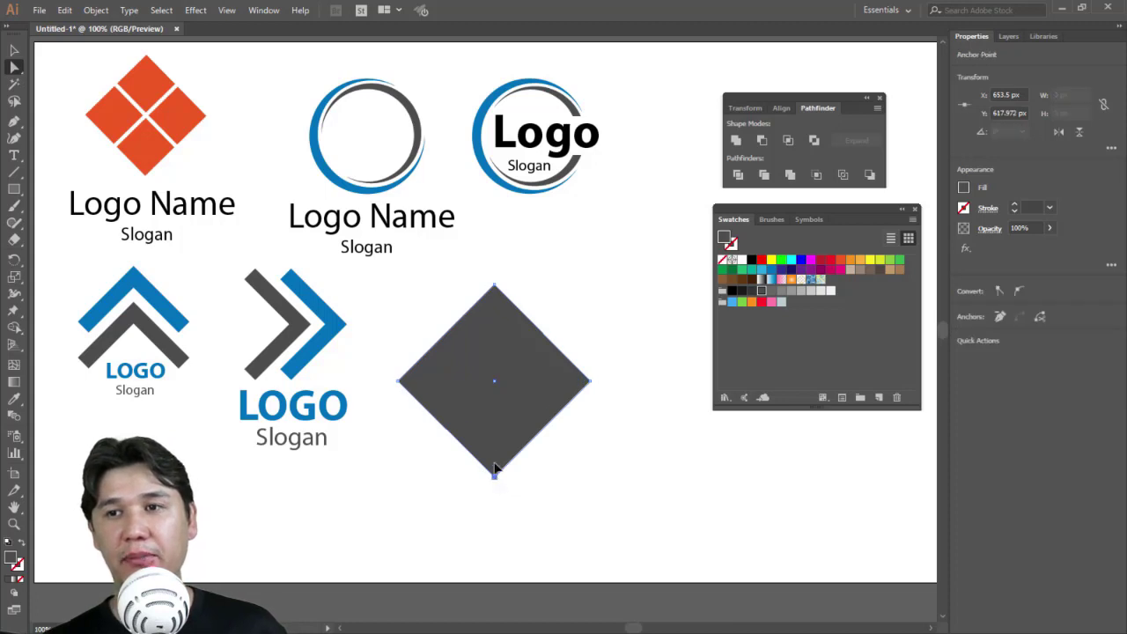
drag(495, 469, 493, 317)
click(593, 302)
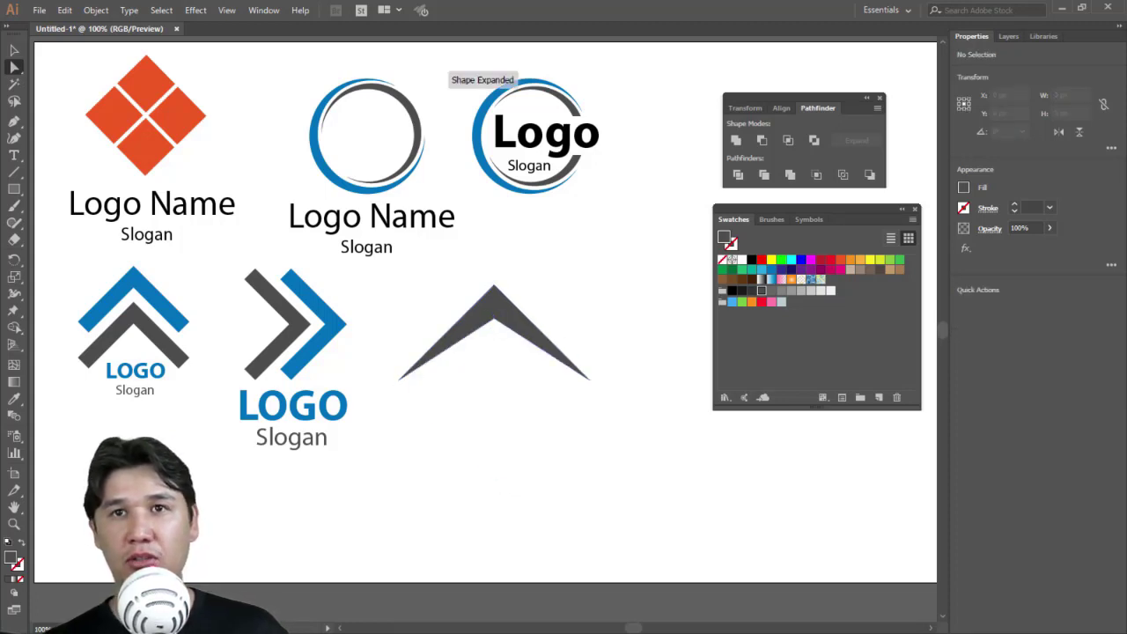
- Nudge the roof chevron right, then draw and discard a grey rectangle beneath it
key(v)
drag(410, 282, 591, 356)
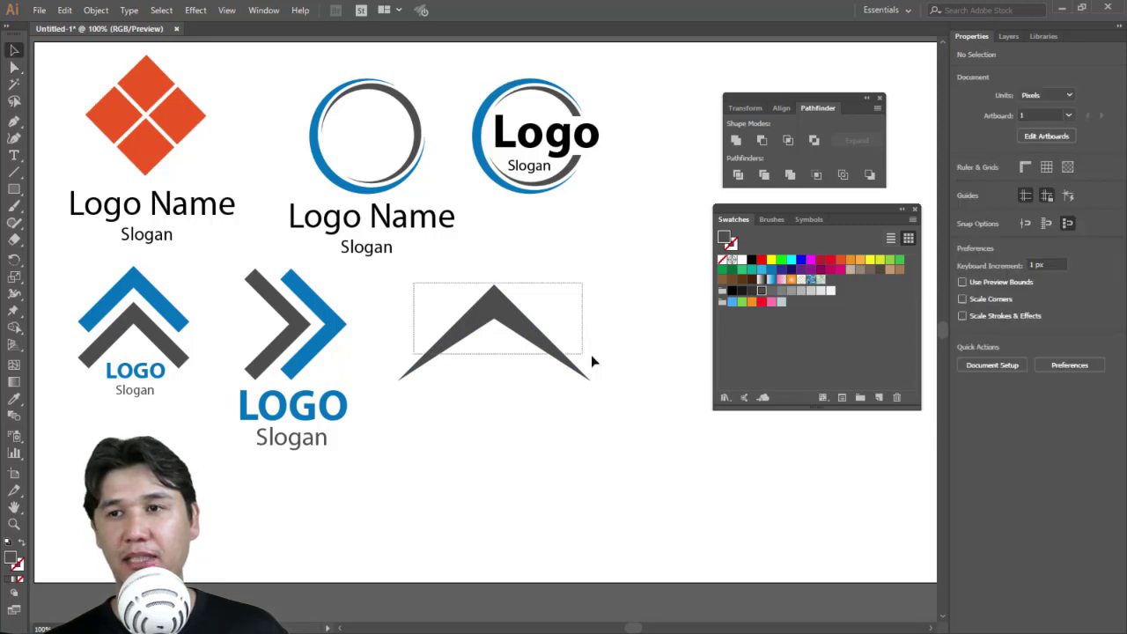
drag(522, 330, 557, 324)
click(650, 309)
click(14, 189)
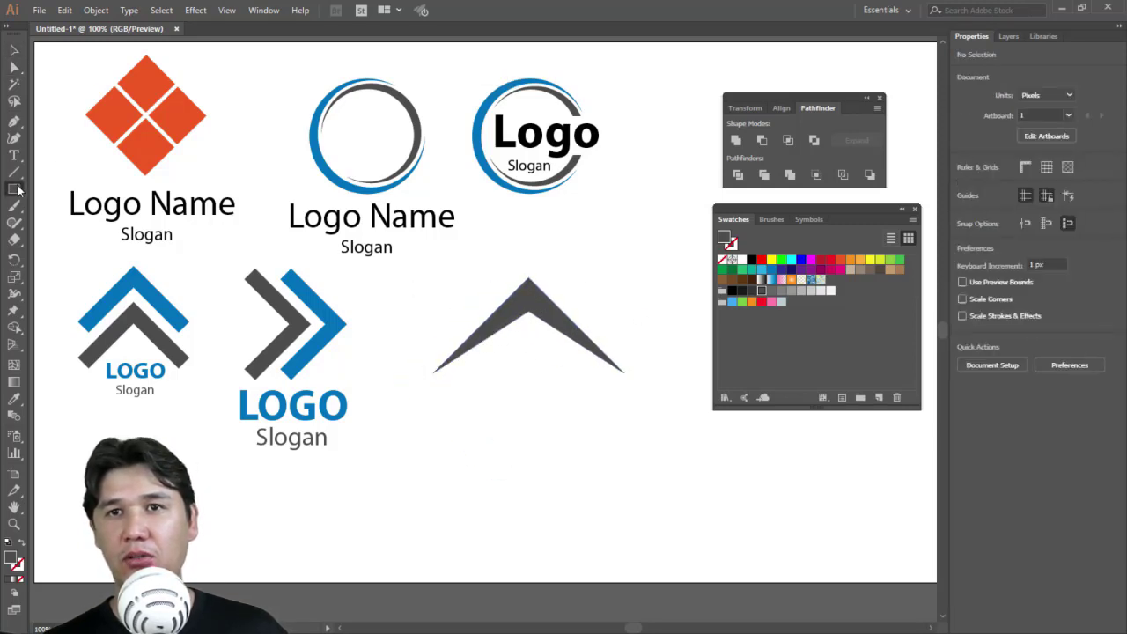
drag(462, 364, 597, 454)
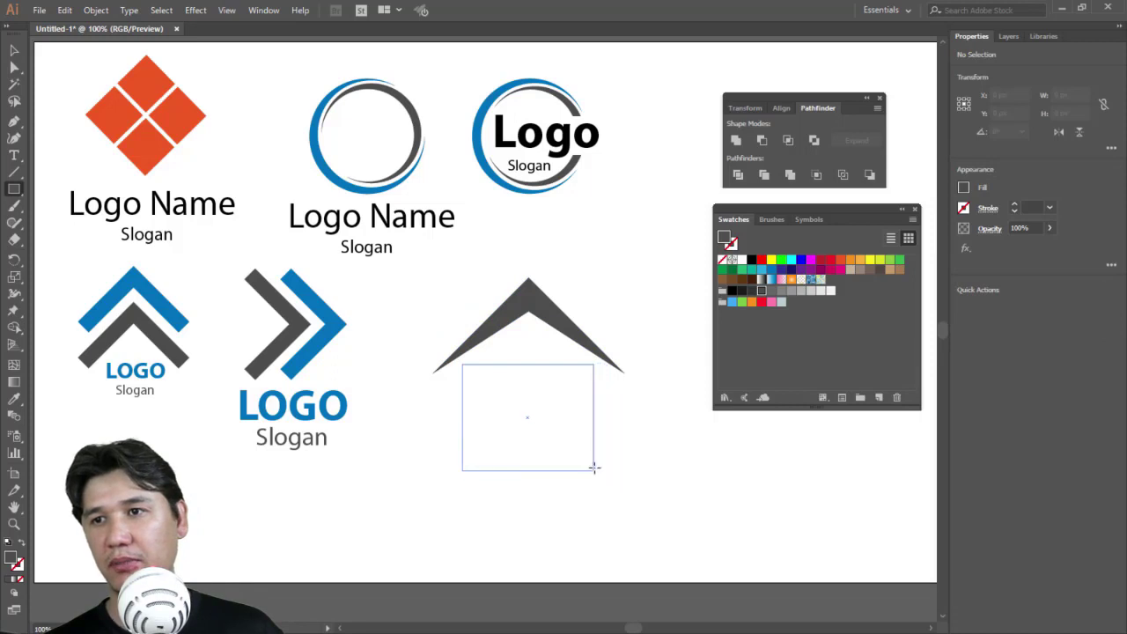
click(14, 50)
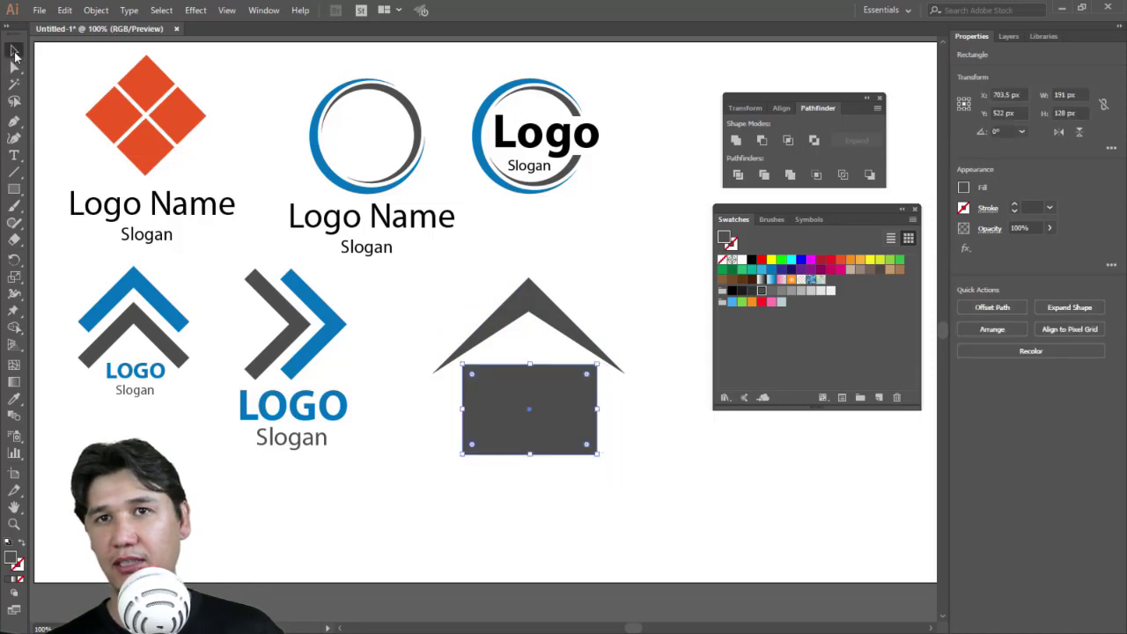
click(617, 466)
drag(572, 428, 574, 426)
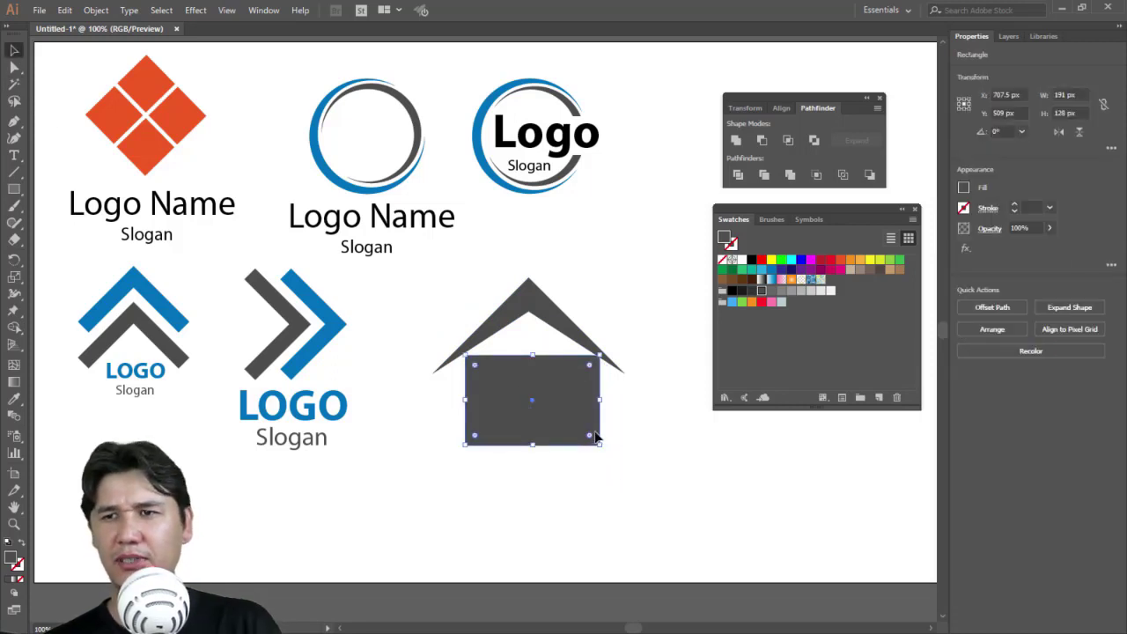
key(Delete)
- Copy the orange window squares from the diamond logo under the roof and arrange them
mouse_move(91, 82)
mouse_down()
mouse_move(570, 406)
mouse_move(563, 395)
mouse_move(547, 442)
mouse_move(529, 392)
mouse_move(536, 346)
mouse_up()
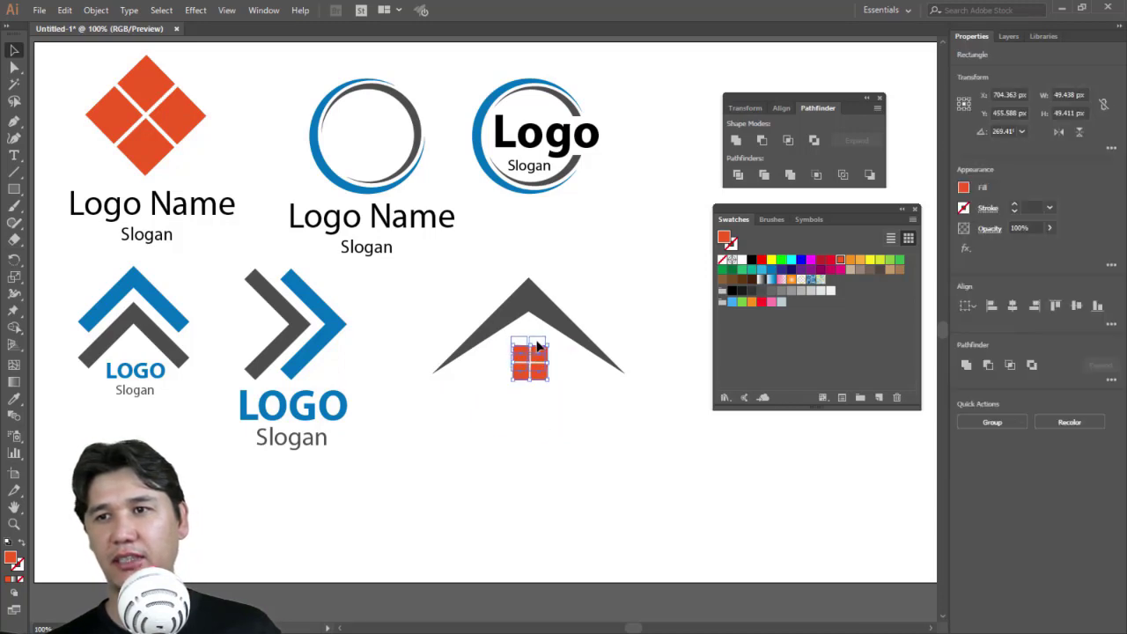
drag(538, 347, 540, 350)
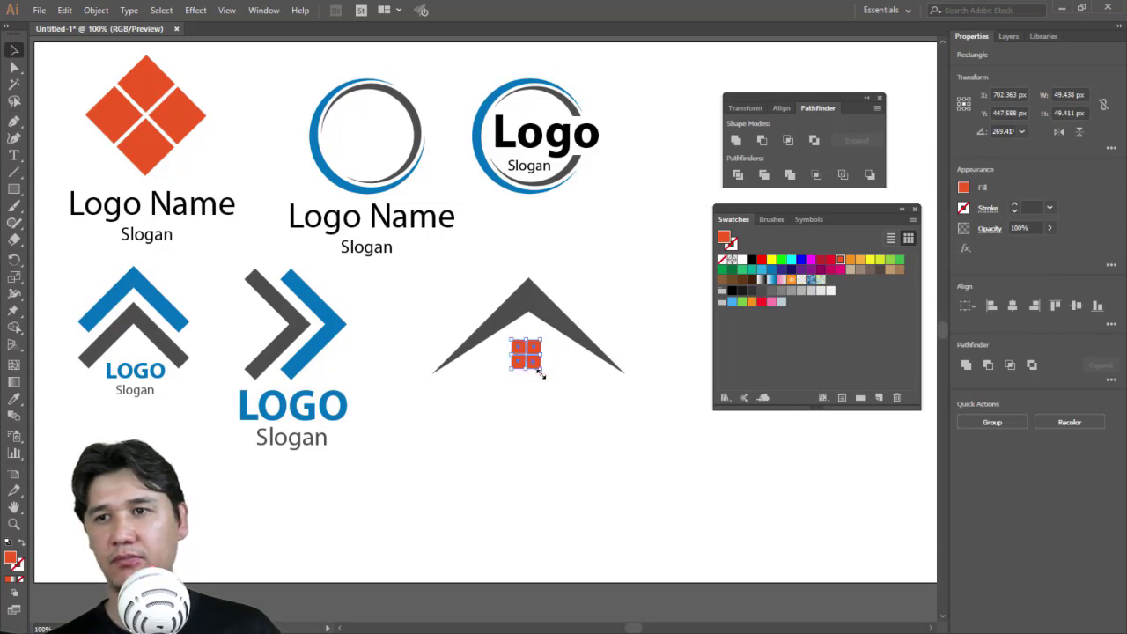
click(501, 400)
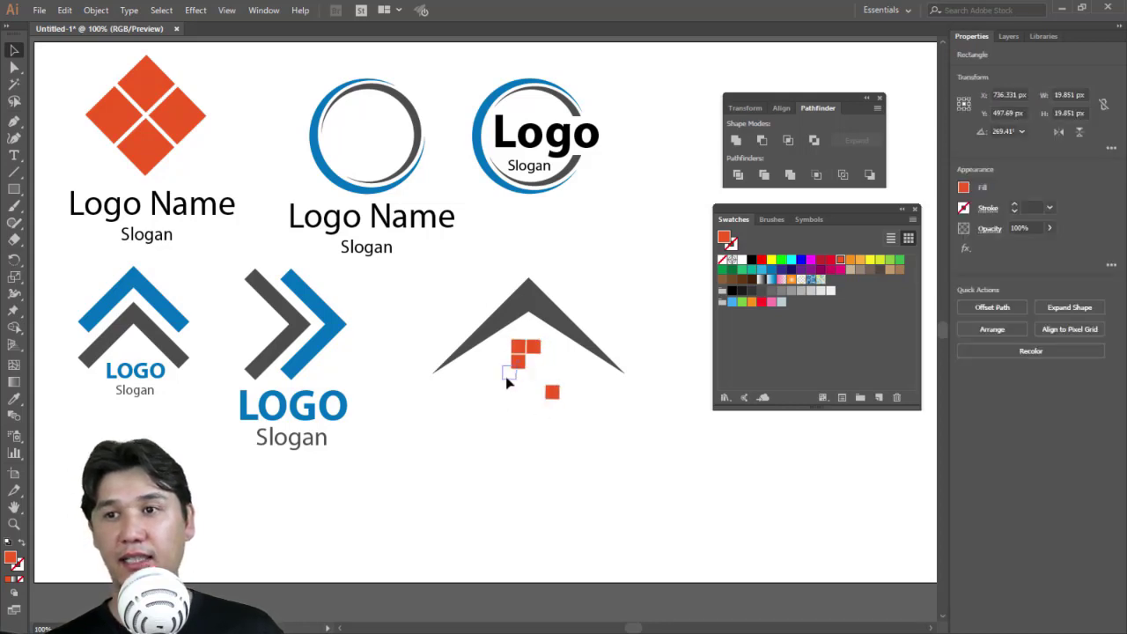
drag(499, 398, 539, 357)
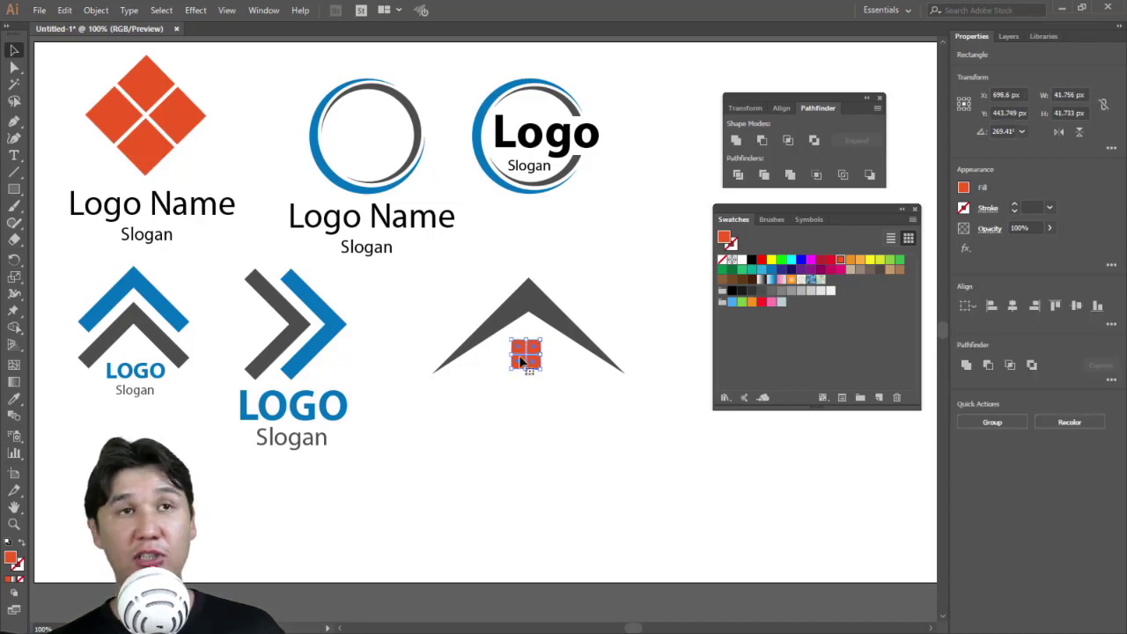
double_click(521, 361)
right_click(522, 361)
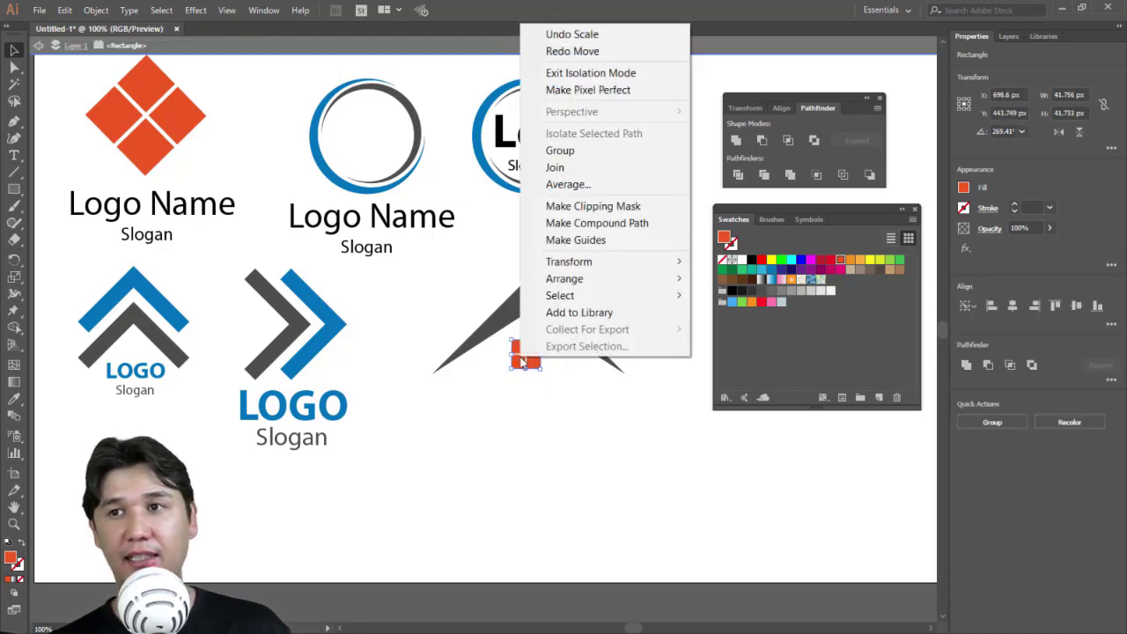
click(595, 156)
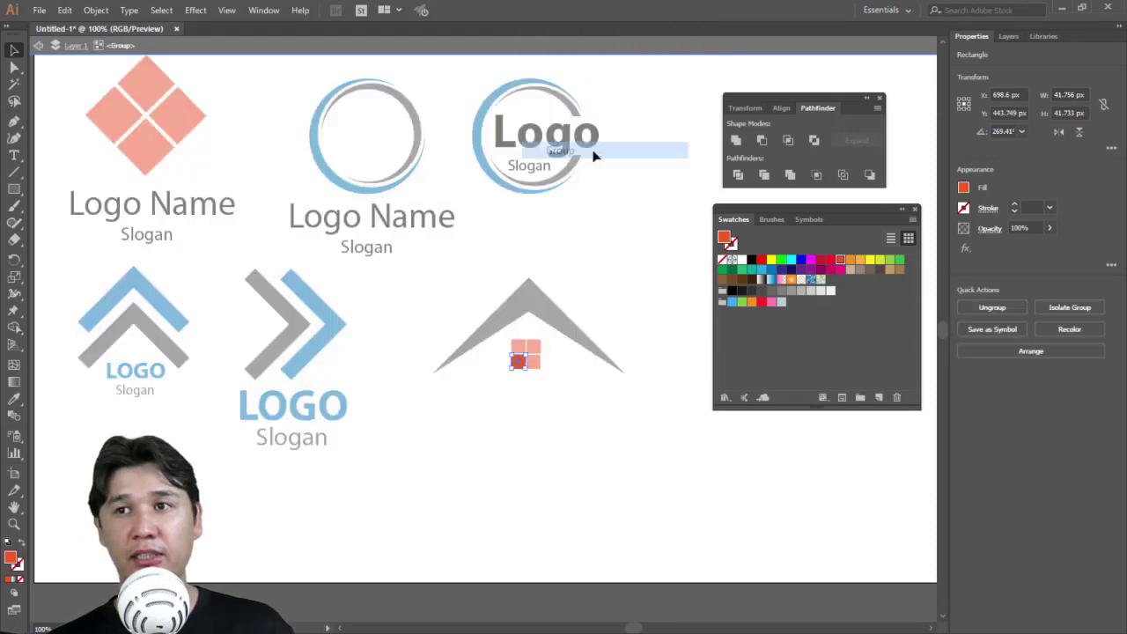
- Group the four small orange squares into one window centred under the roof
double_click(542, 429)
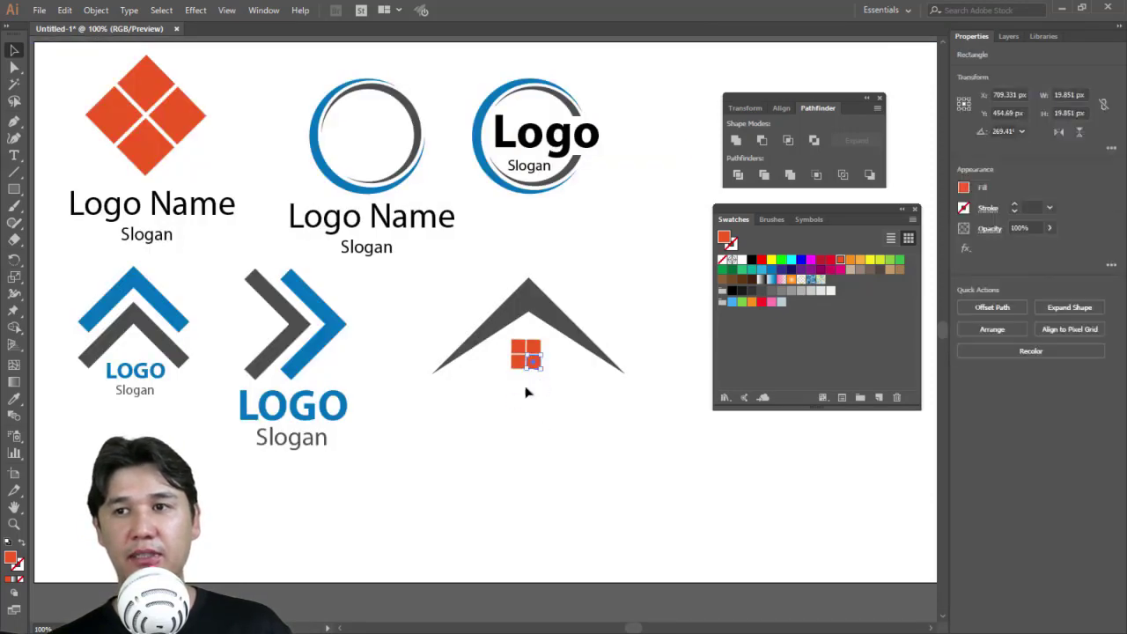
drag(550, 346, 579, 408)
key(ctrl+g)
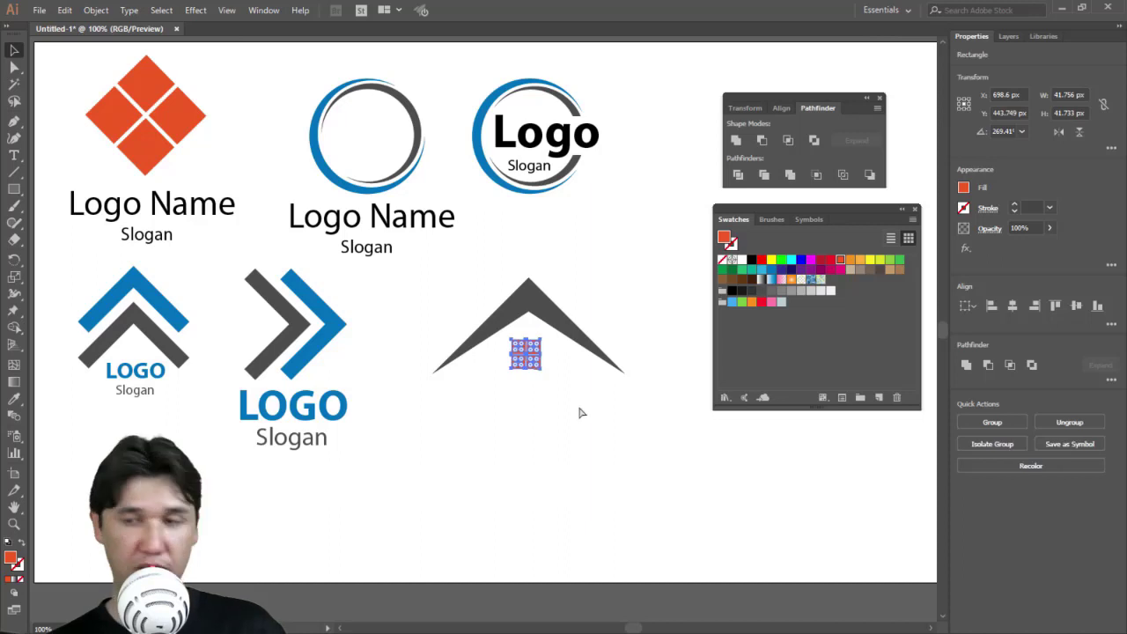
click(579, 410)
drag(529, 365, 524, 387)
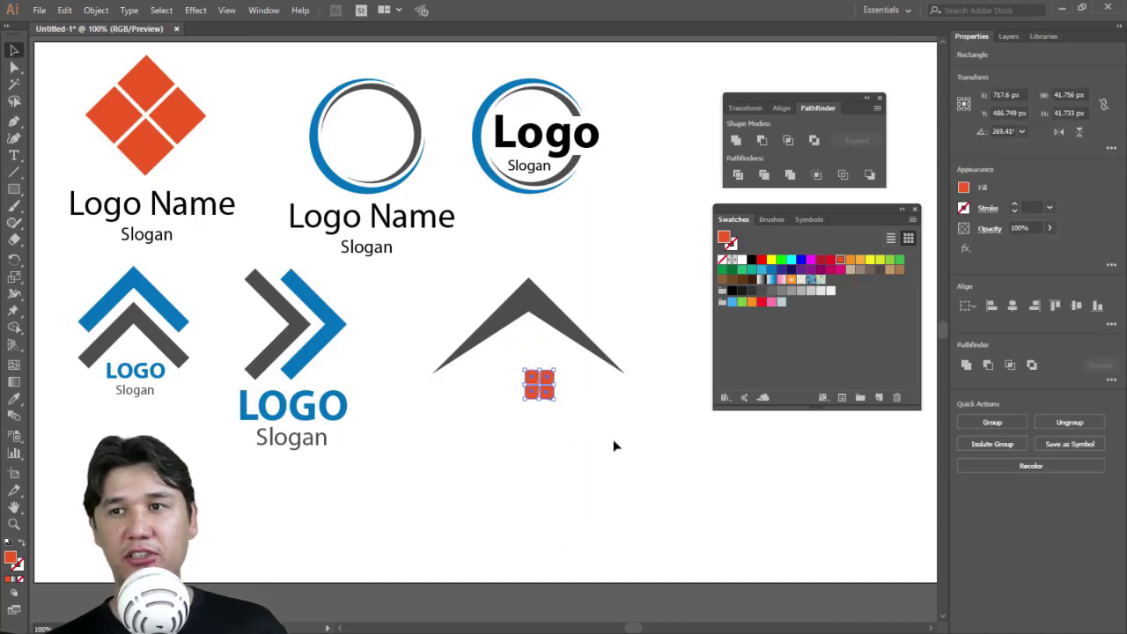
key(ctrl+z)
click(510, 408)
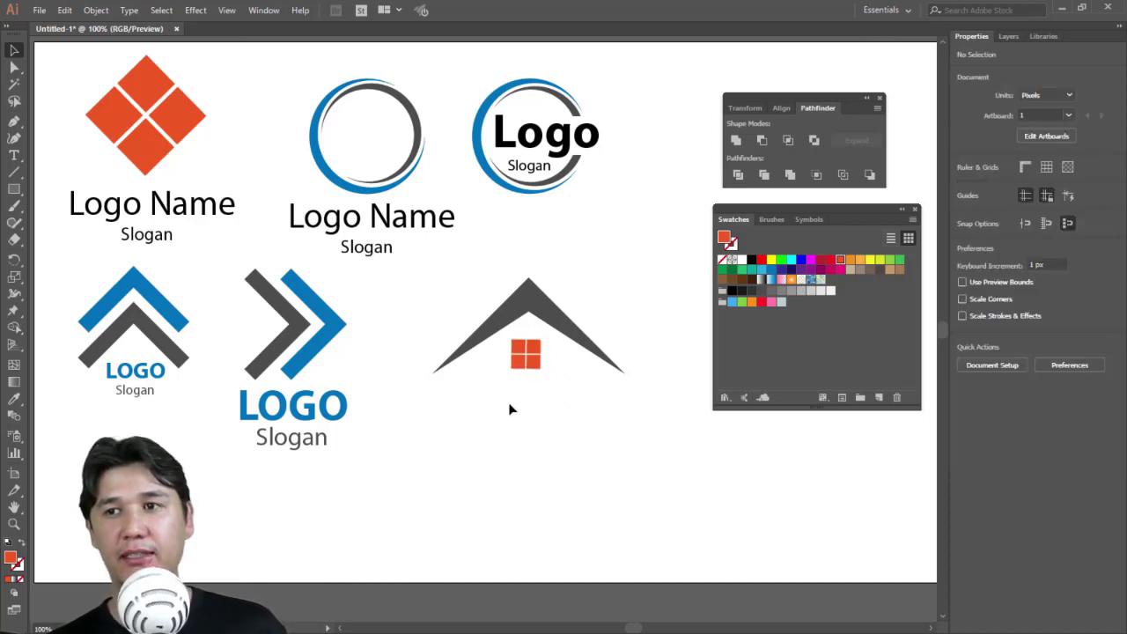
click(540, 326)
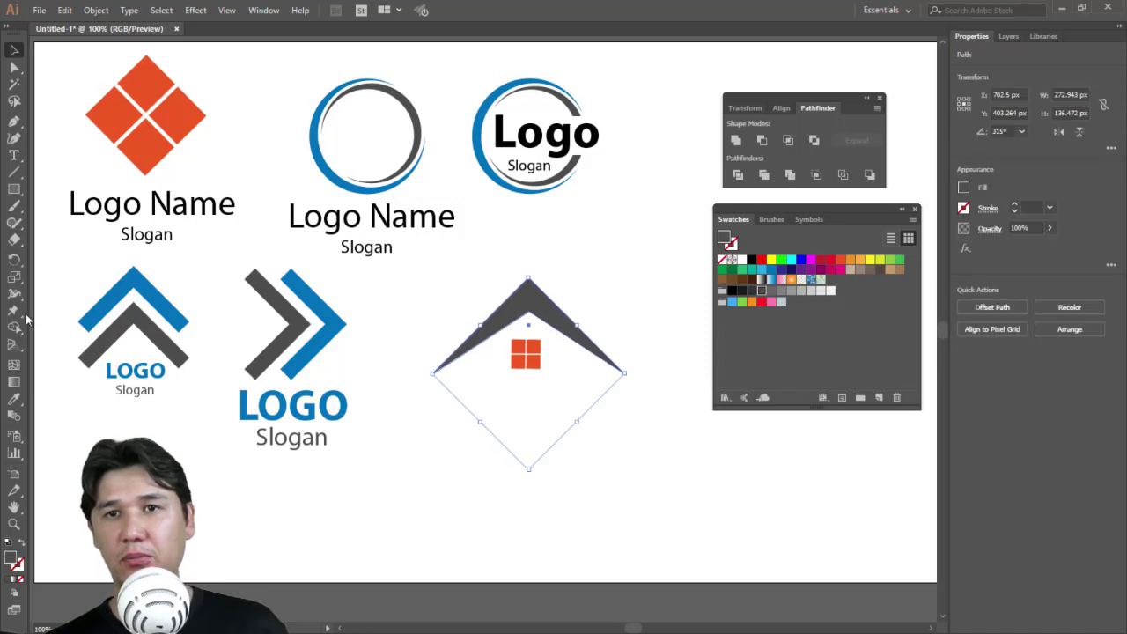
- Make the roof blue by sampling the LOGO's blue with the Eyedropper
click(14, 398)
click(111, 289)
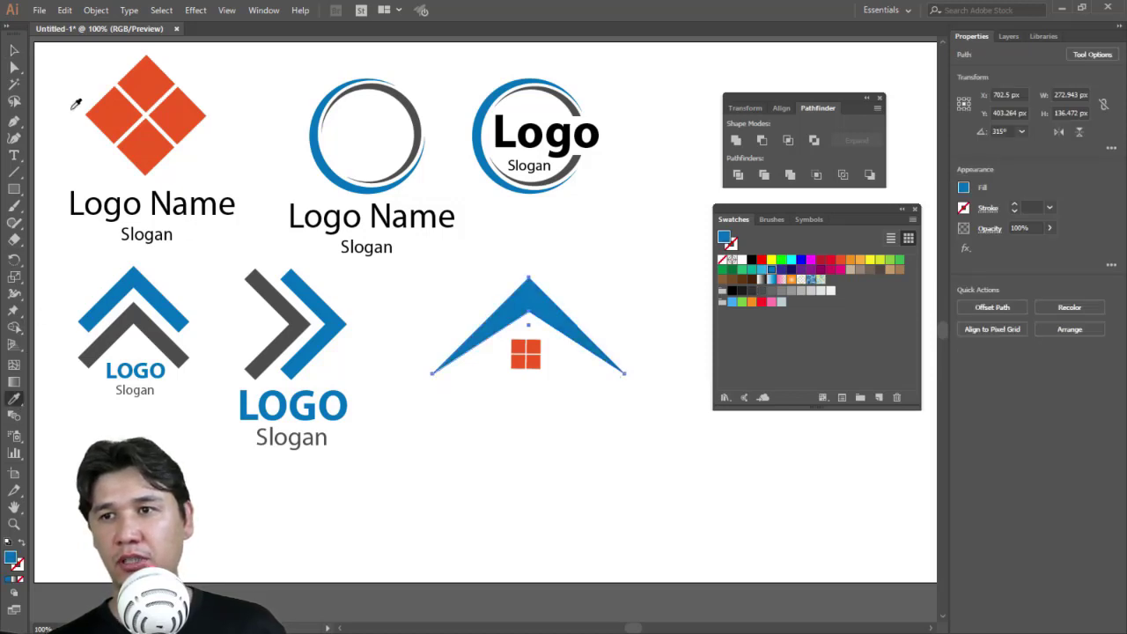
click(14, 50)
click(640, 443)
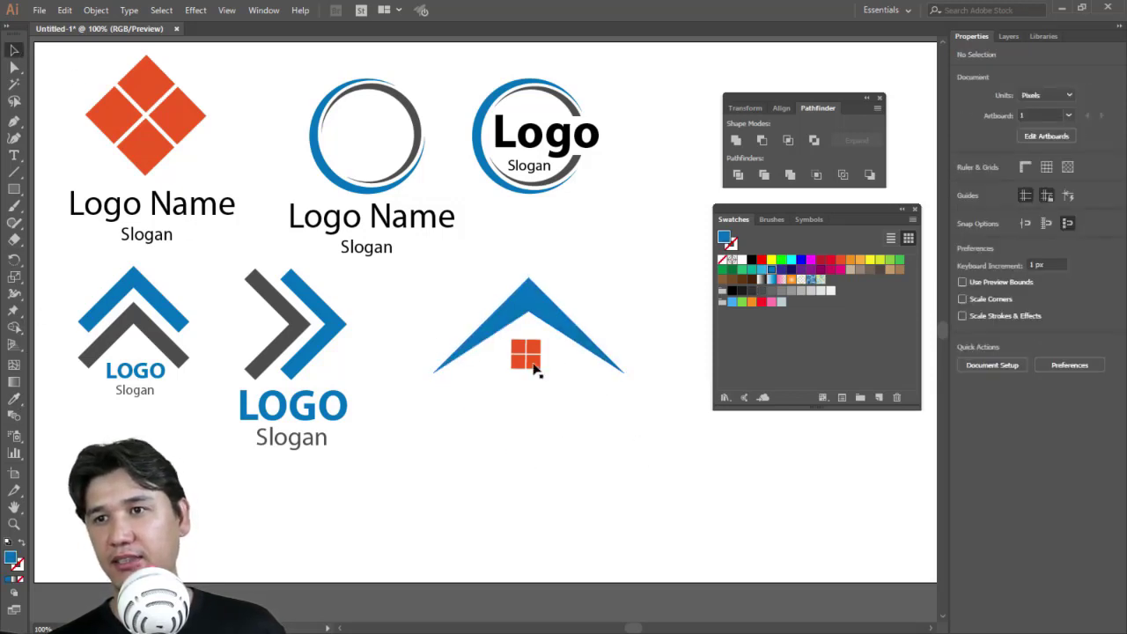
- Duplicate LOGO under the house, retype it as CONSTUCTION and scale it down
click(293, 405)
drag(294, 405, 551, 409)
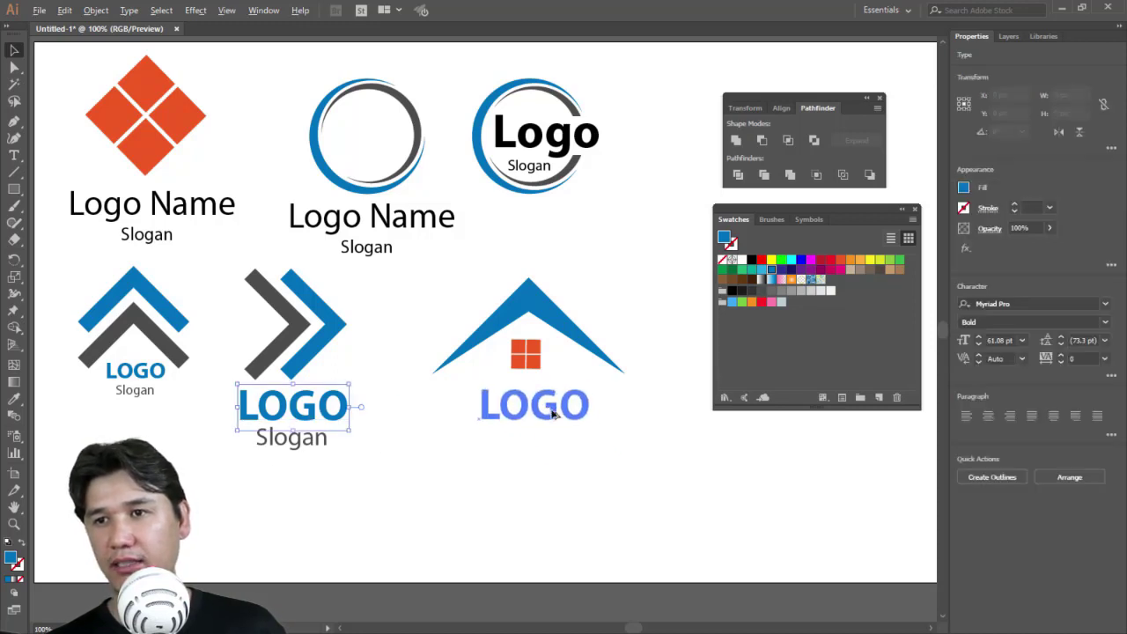
double_click(551, 410)
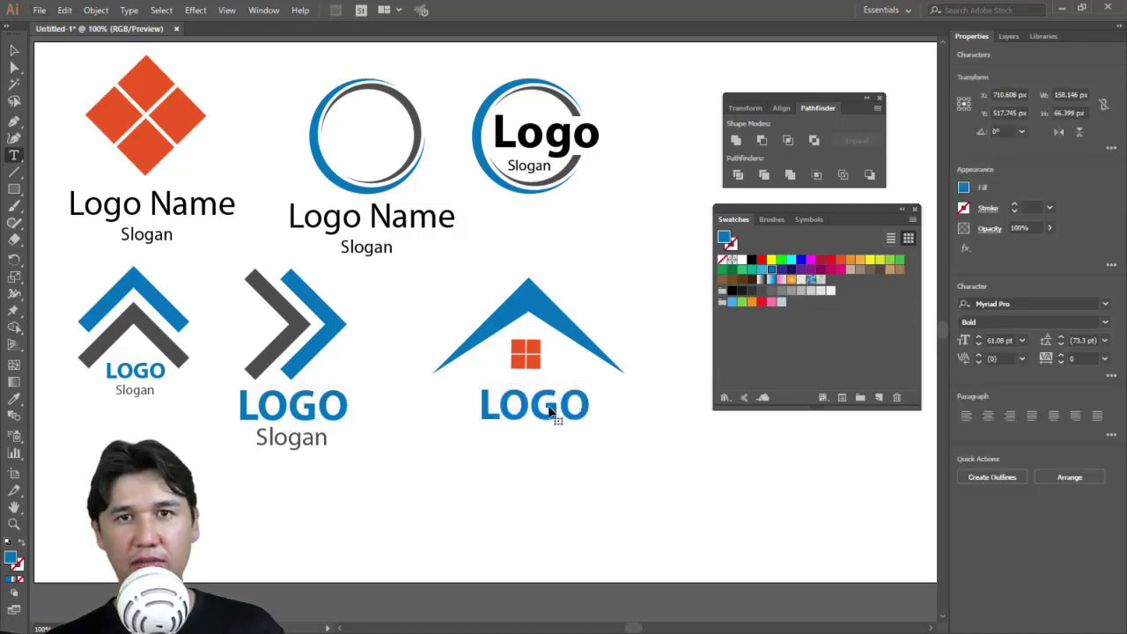
key(ctrl+a)
text(cot)
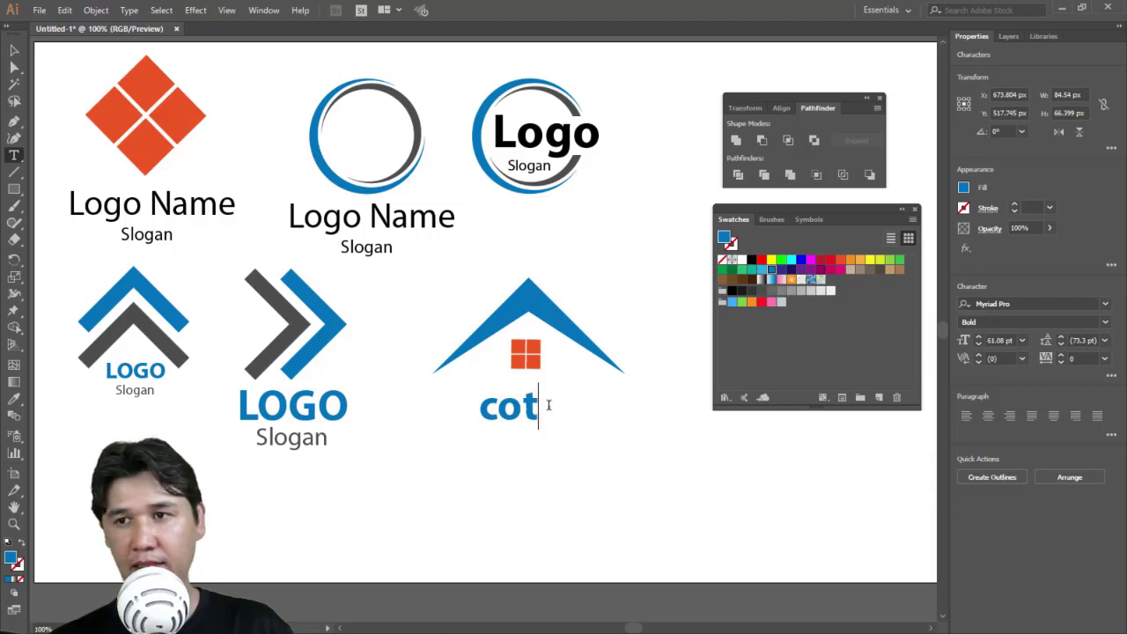
key(BackSpace)
text(n)
key(BackSpace)
key(BackSpace)
key(BackSpace)
text(C)
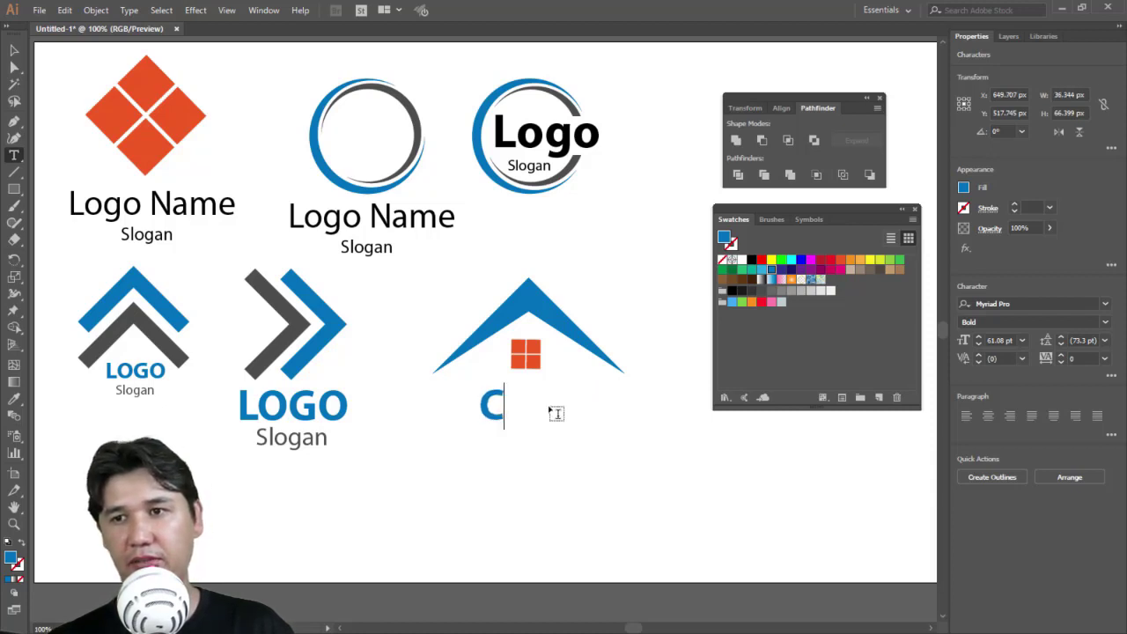
text(ONST)
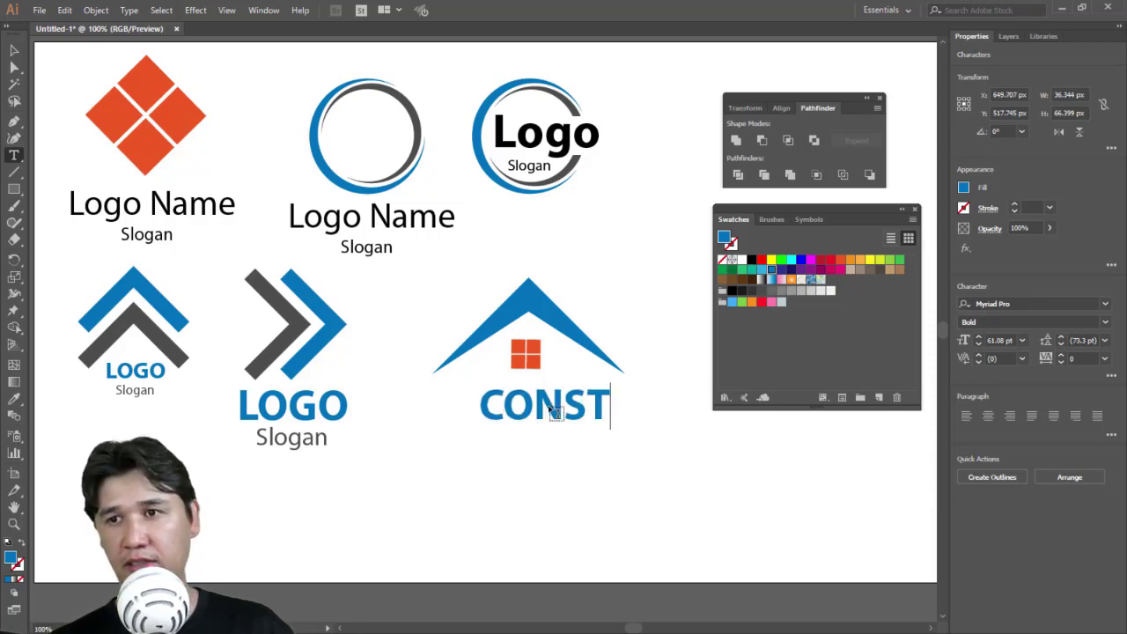
text(UCTION)
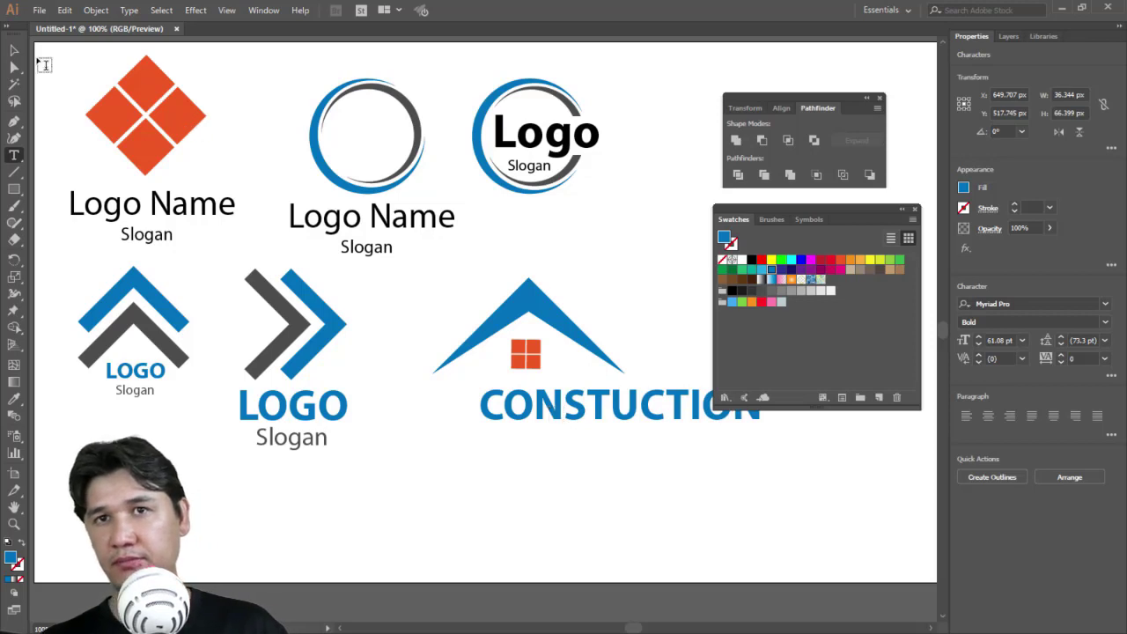
click(14, 50)
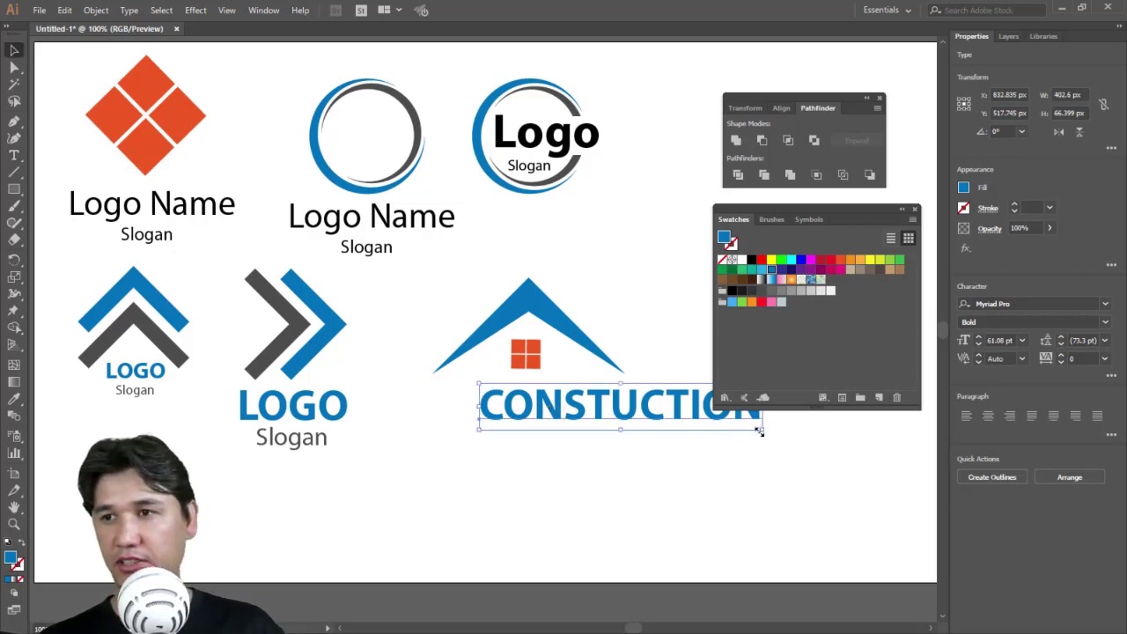
mouse_move(763, 429)
mouse_down()
mouse_move(618, 416)
mouse_move(577, 399)
mouse_up()
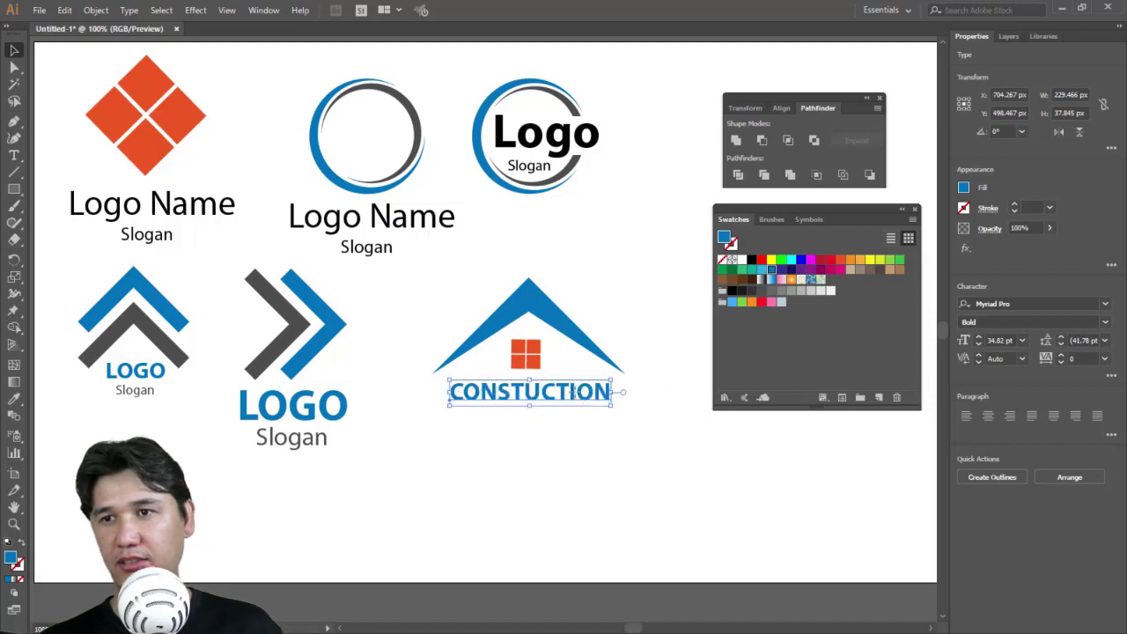
- Remove the duplicate CONSTUCTION line beneath the house
drag(566, 400, 566, 426)
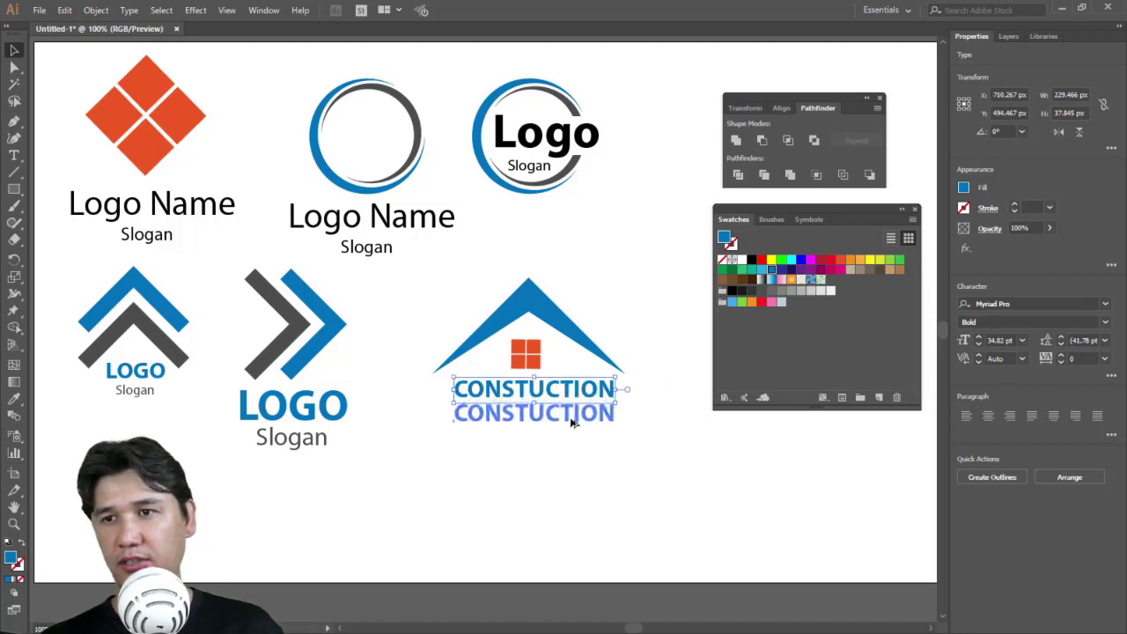
double_click(564, 421)
double_click(560, 419)
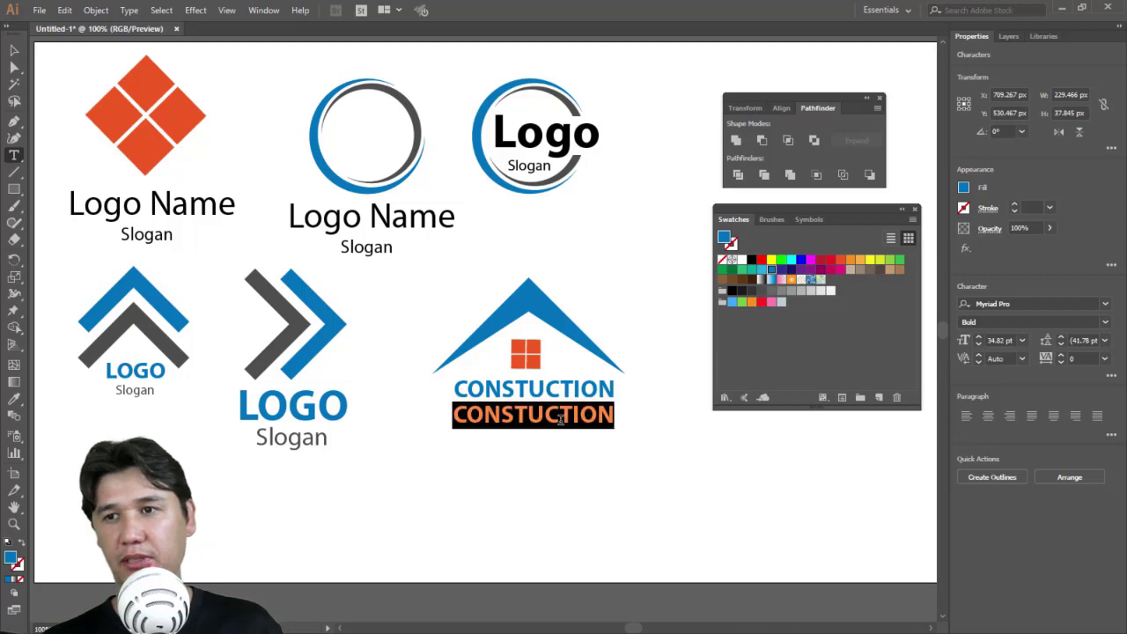
key(Escape)
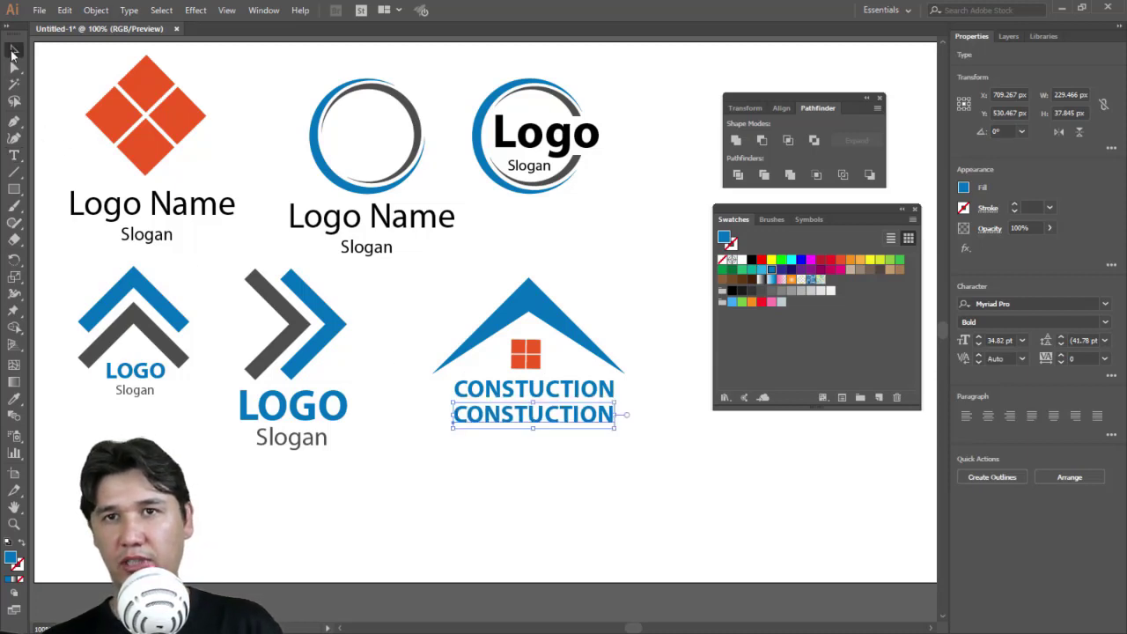
key(Delete)
- Move Slogan under CONSTUCTION, retype it as BUILD YOUR HOUSE and shrink it
mouse_move(295, 441)
mouse_down()
mouse_move(547, 426)
mouse_move(536, 414)
mouse_up()
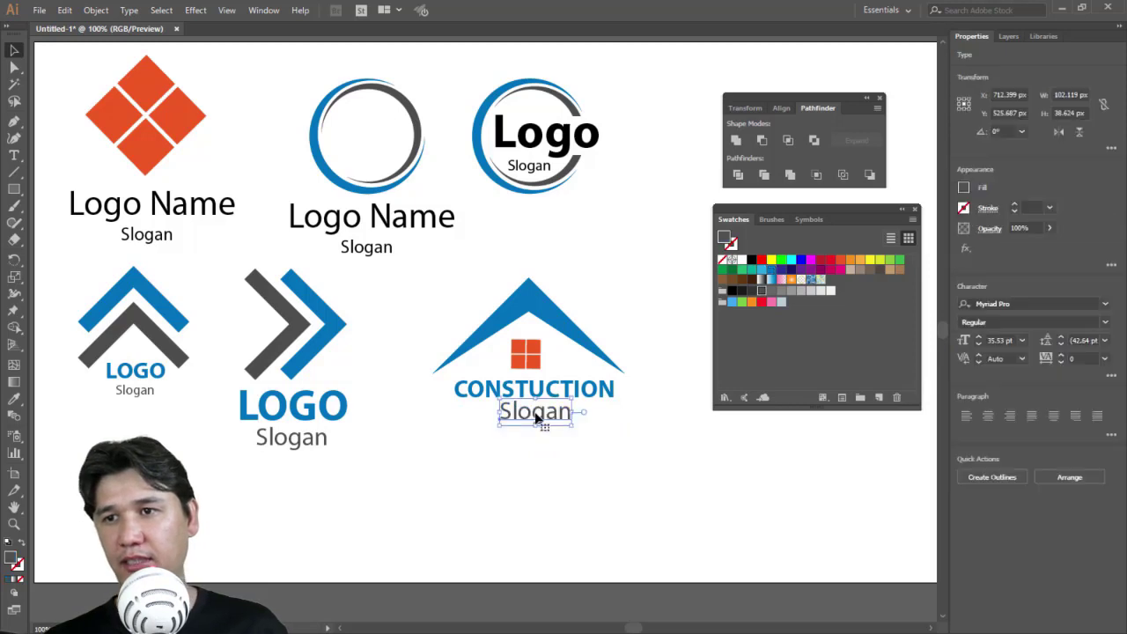
double_click(537, 412)
double_click(551, 414)
text(BUI)
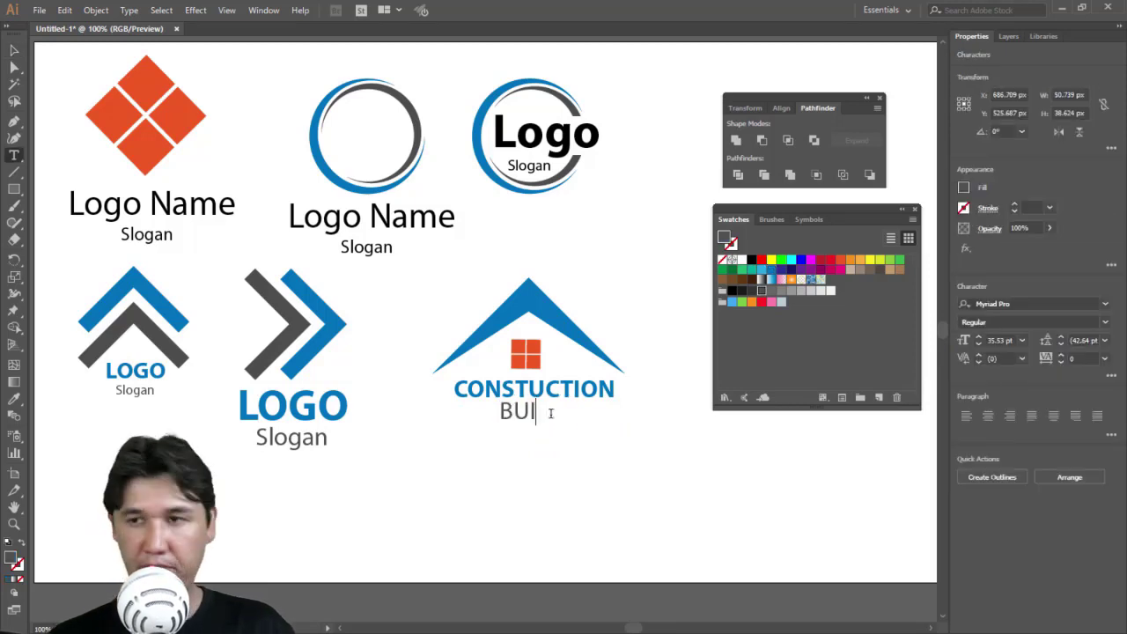
text(LD YOUR HOUR)
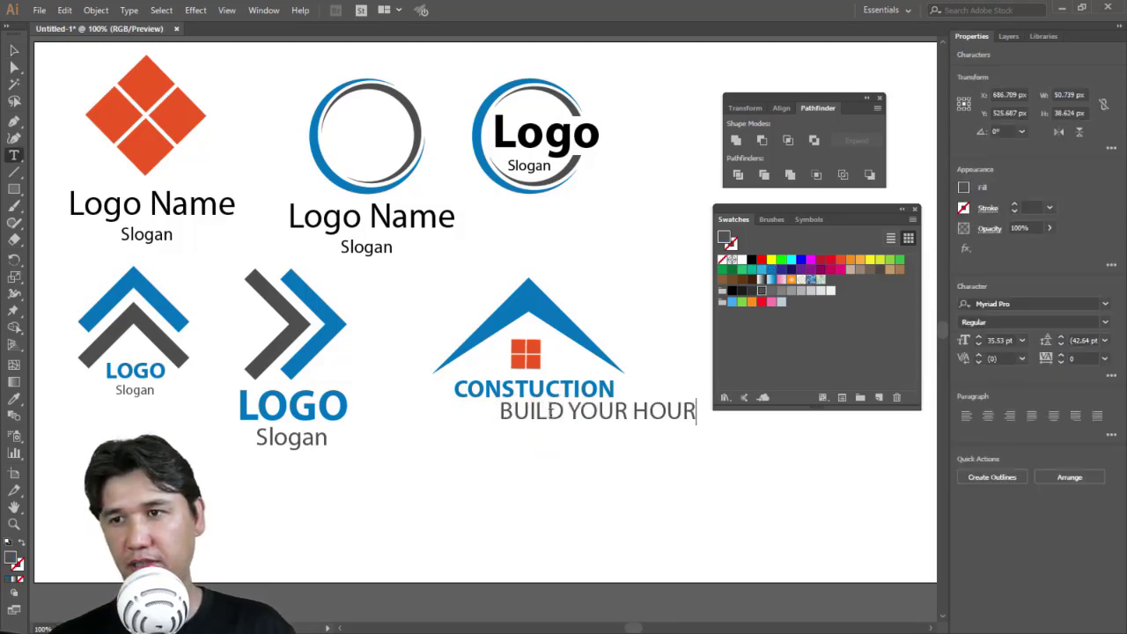
key(BackSpace)
text(SE)
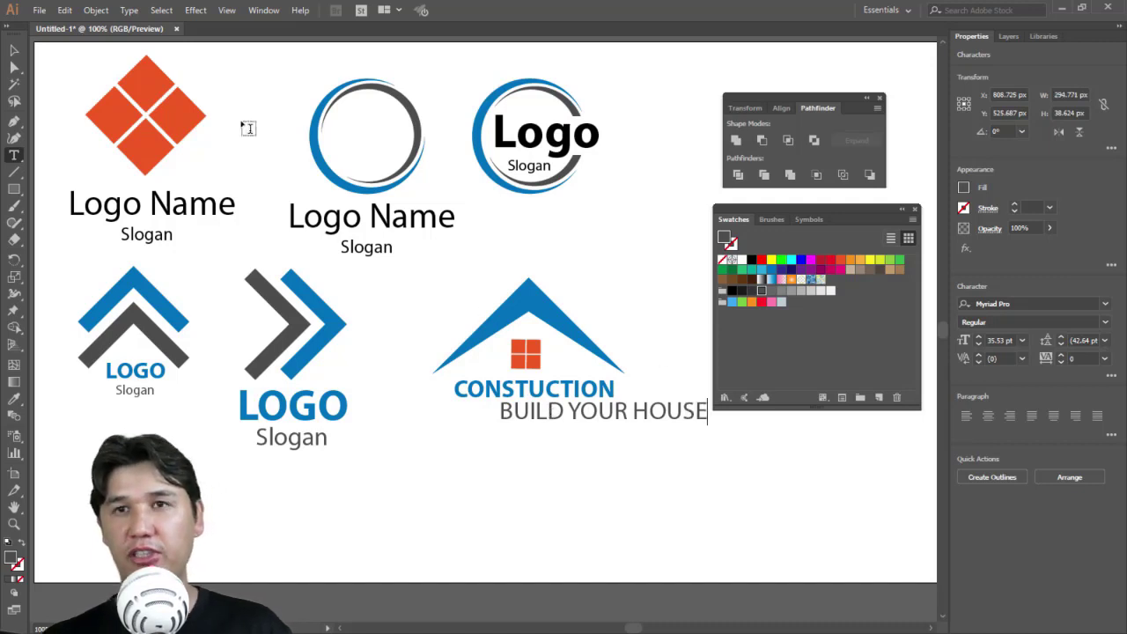
click(14, 51)
mouse_move(707, 426)
mouse_down()
mouse_move(565, 427)
mouse_move(596, 435)
mouse_up()
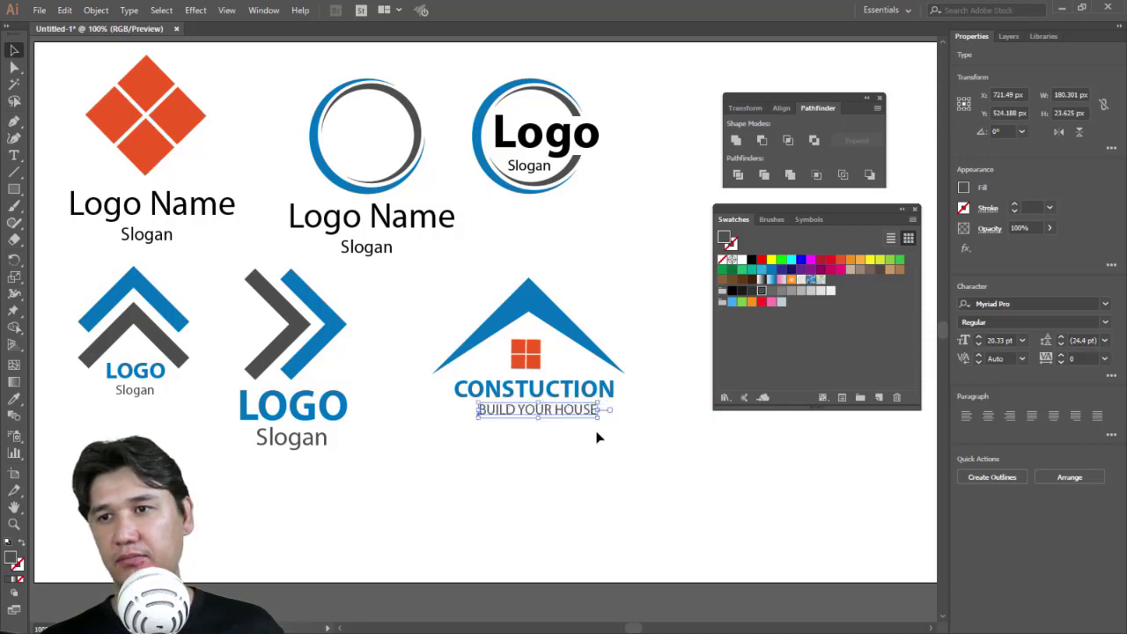
- Centre-align CONSTUCTION and BUILD YOUR HOUSE horizontally on each other
click(565, 425)
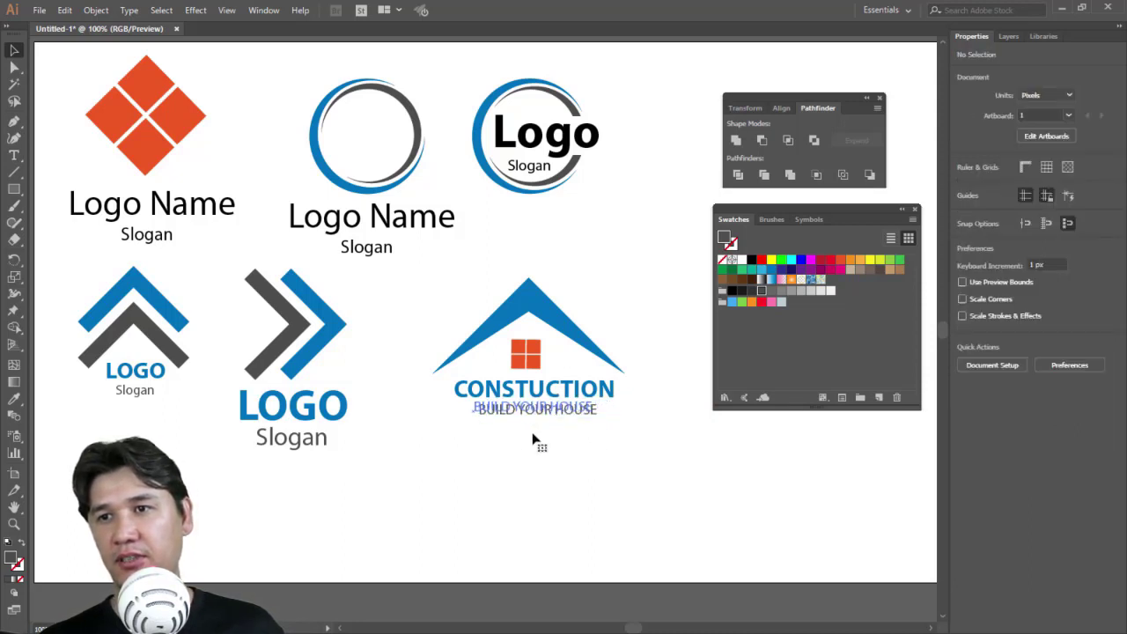
drag(534, 442, 567, 399)
click(573, 475)
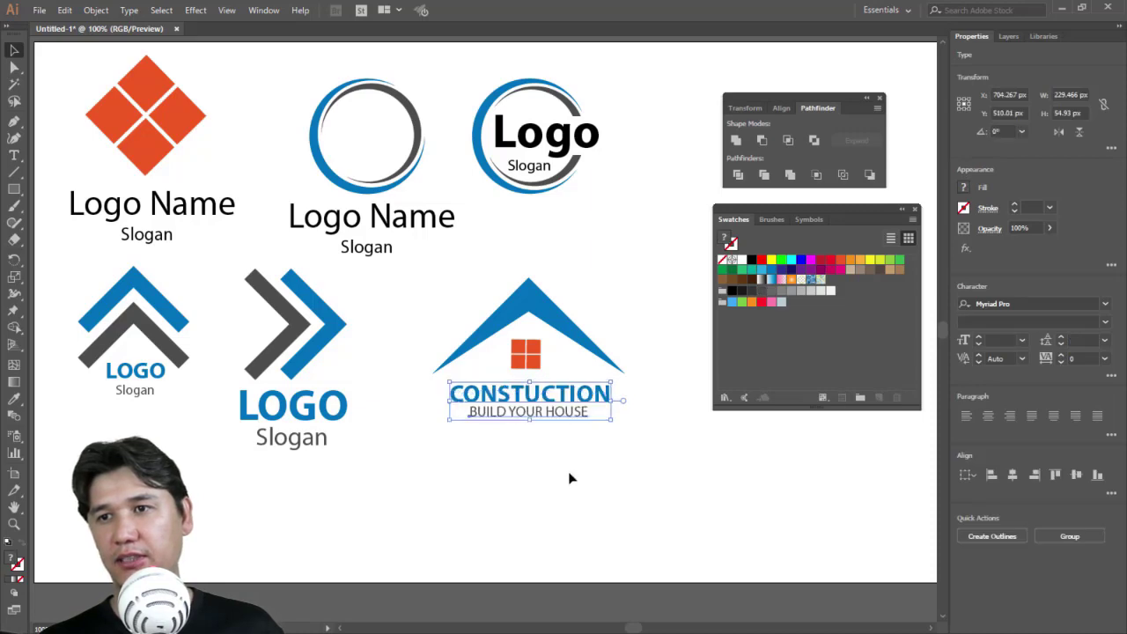
drag(484, 453, 562, 395)
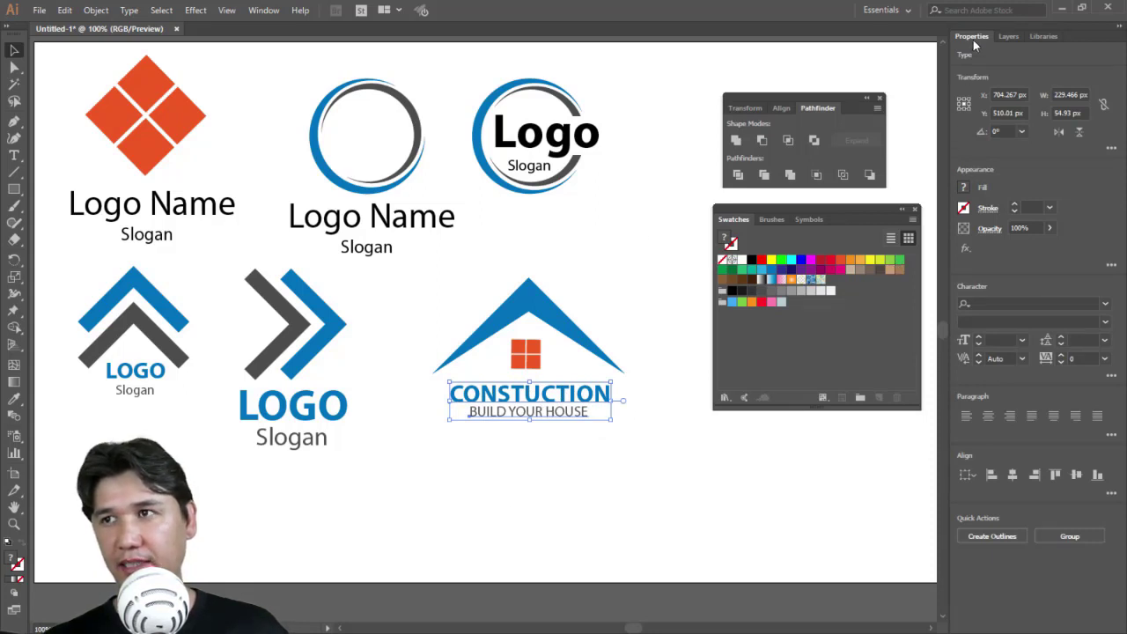
click(1013, 476)
- Group CONSTUCTION and BUILD YOUR HOUSE into a single text block
right_click(519, 409)
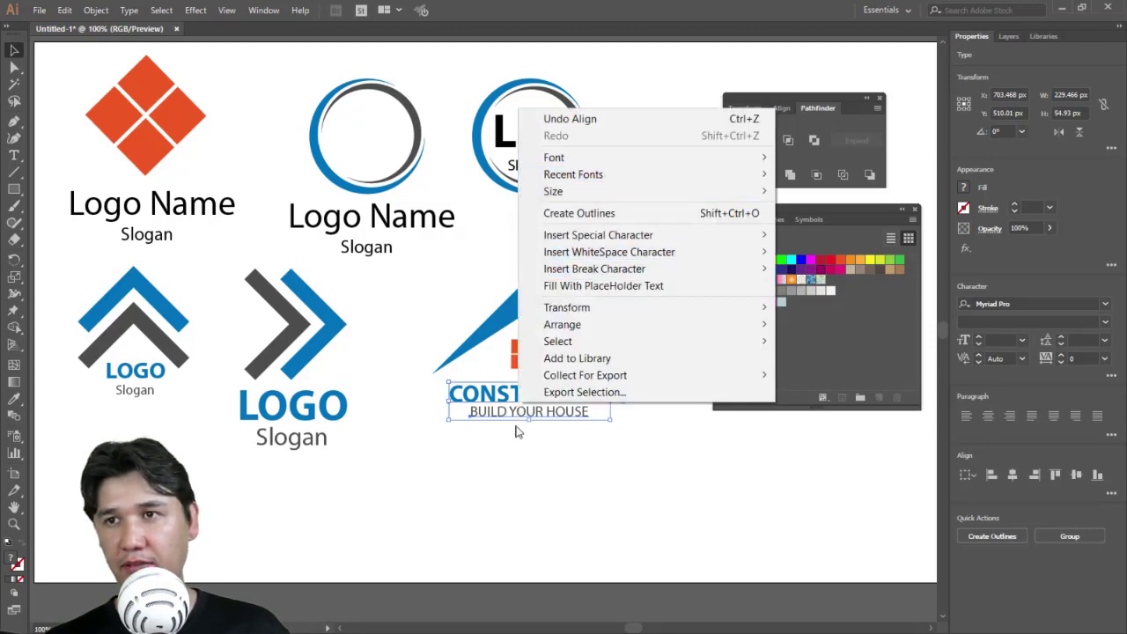
click(518, 424)
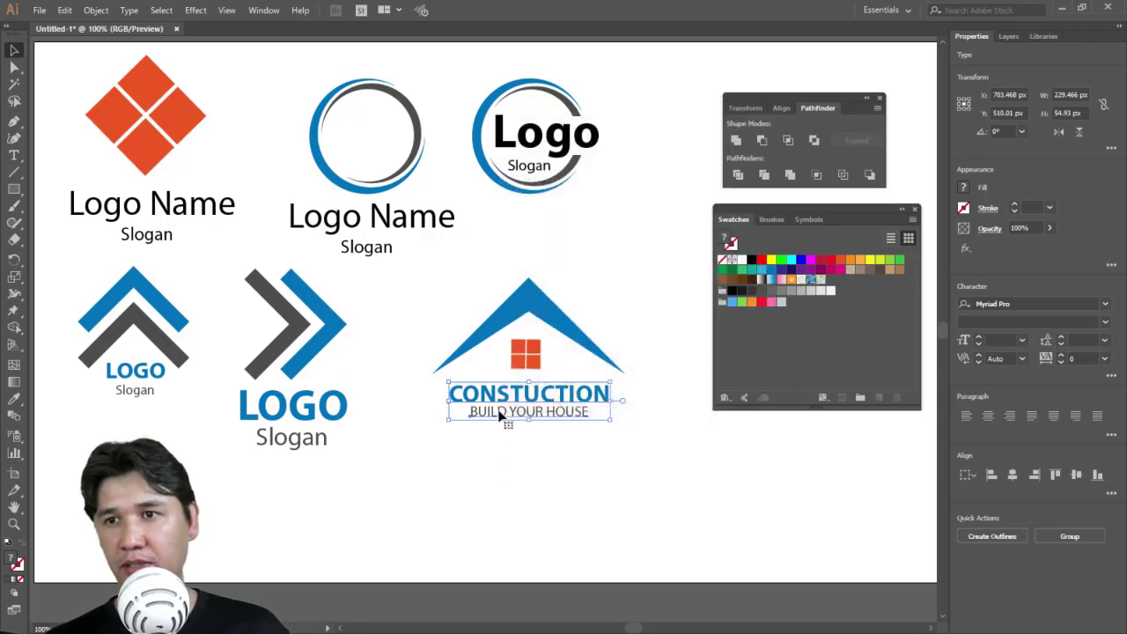
right_click(500, 416)
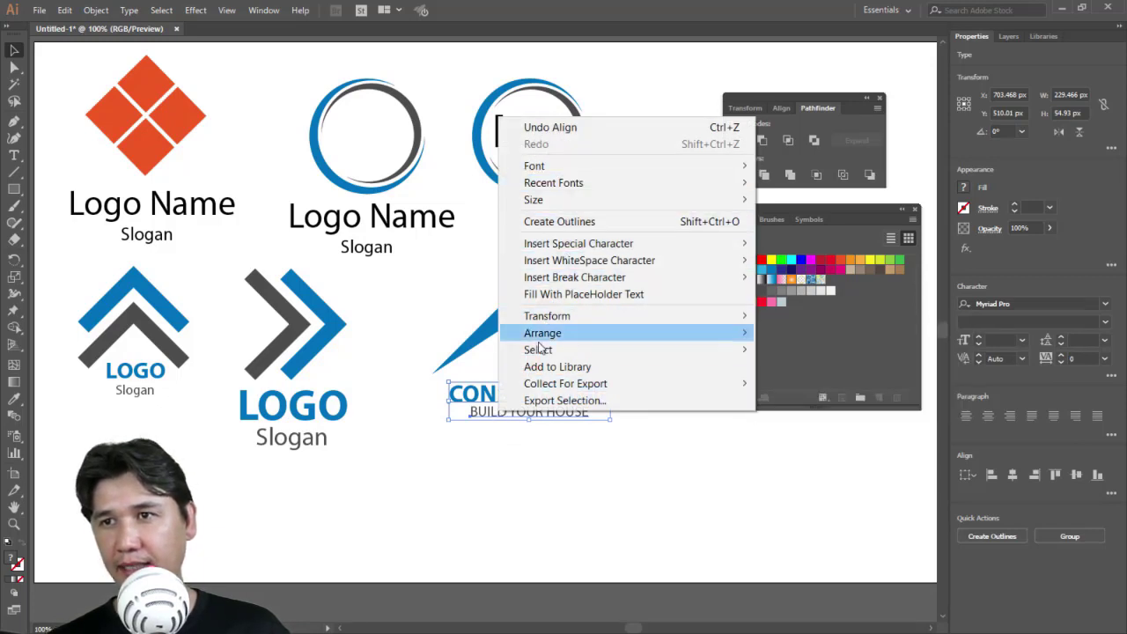
click(486, 416)
key(ctrl+g)
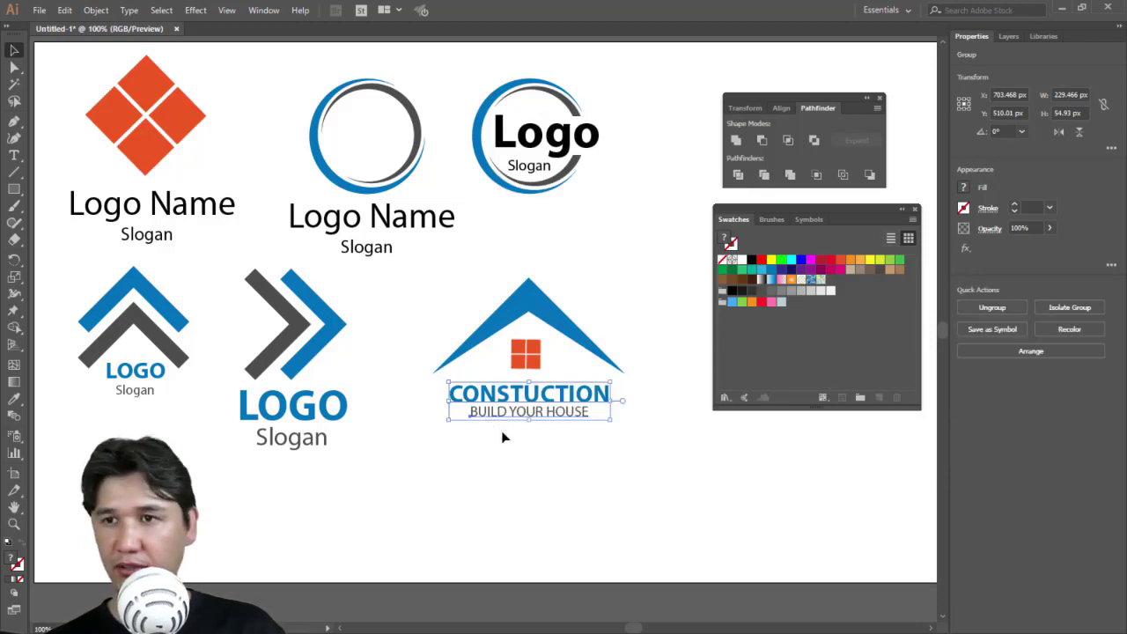
drag(478, 278, 583, 511)
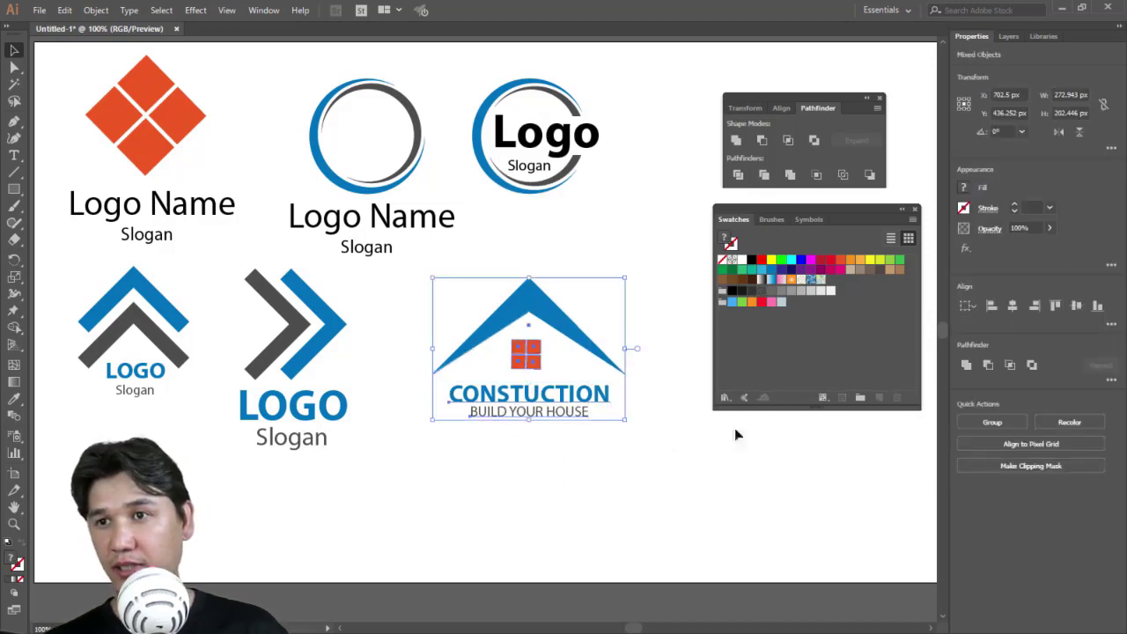
- Horizontally centre the roof, window and text, then scale the house logo down slightly
click(1013, 305)
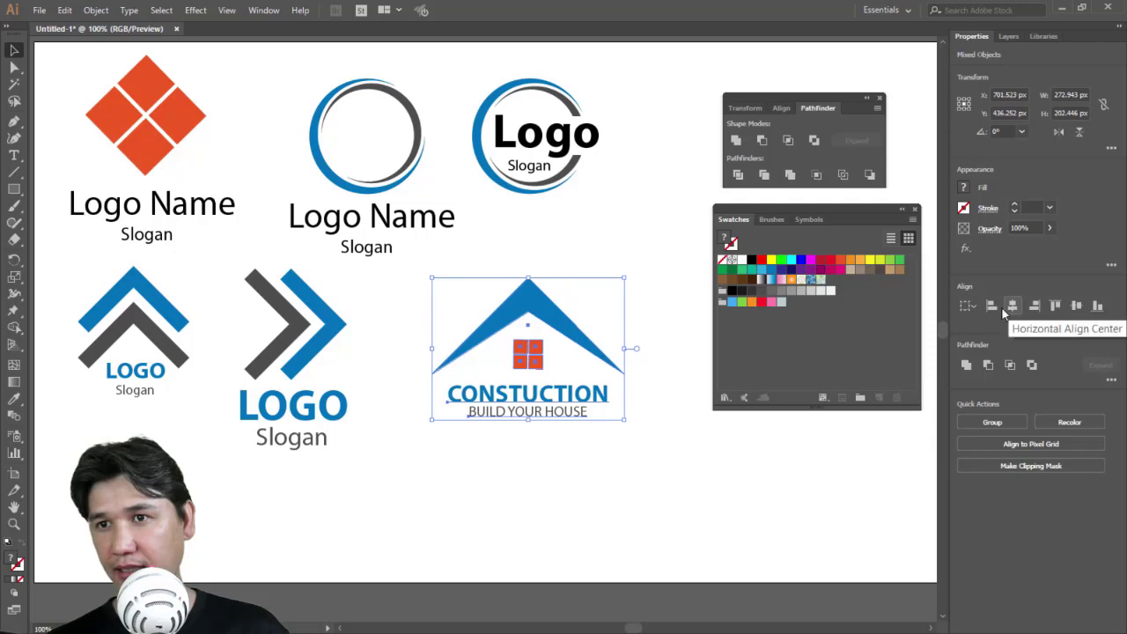
click(666, 511)
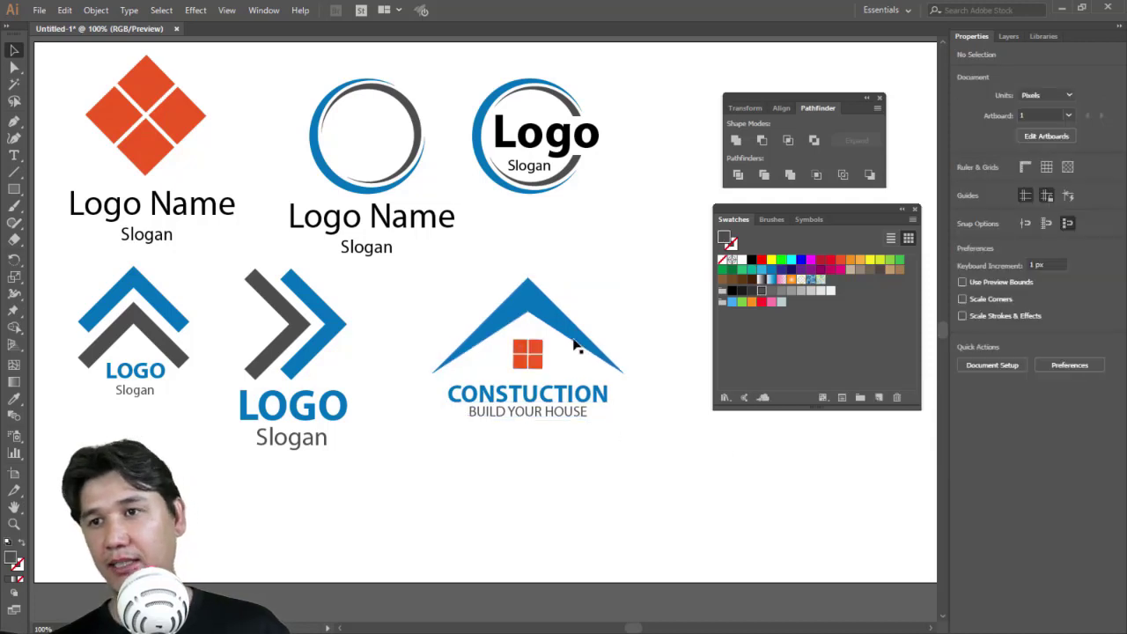
drag(483, 293, 586, 426)
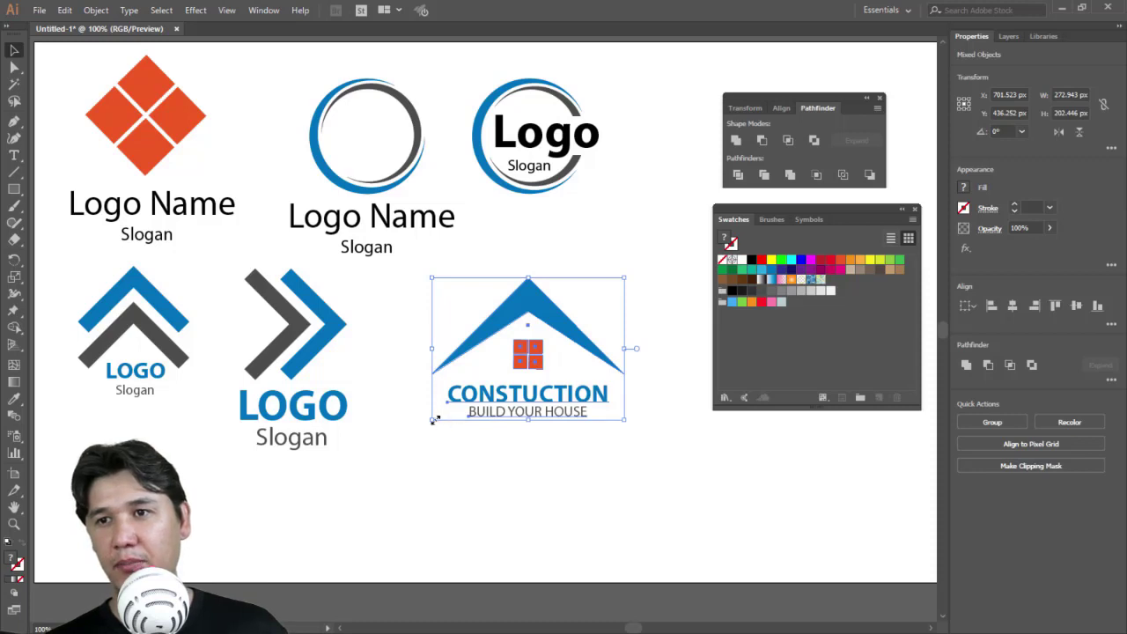
drag(431, 420, 451, 407)
click(532, 432)
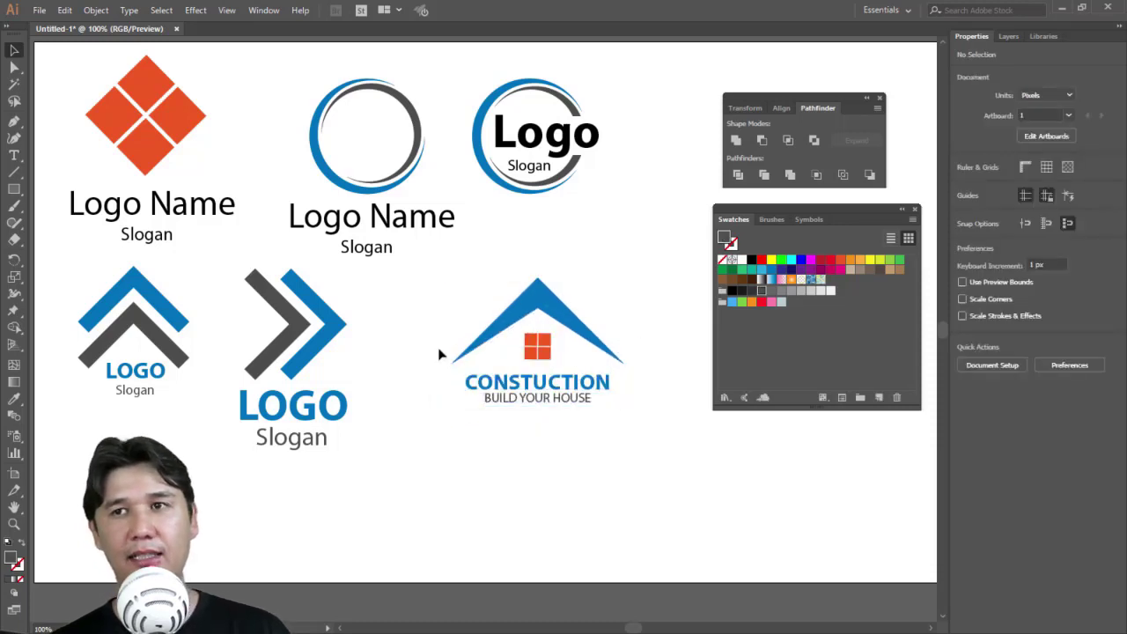
- Shift the chevron logo right, lower the blue-grey LOGO, and shrink the orange diamond logo
drag(221, 453, 357, 328)
drag(80, 285, 181, 425)
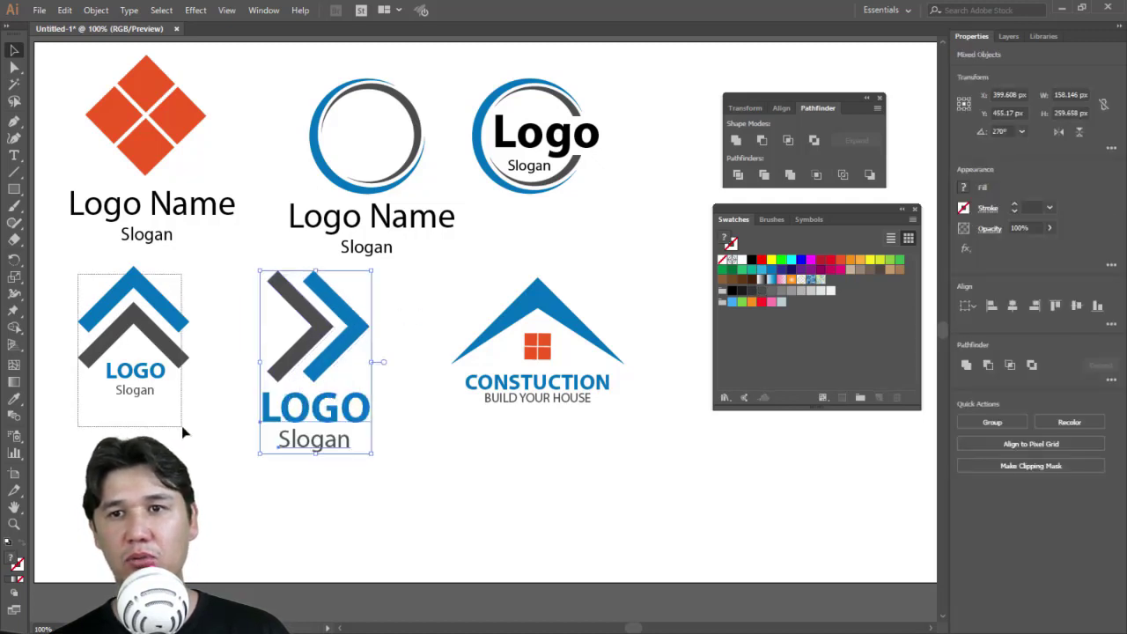
drag(155, 341, 164, 361)
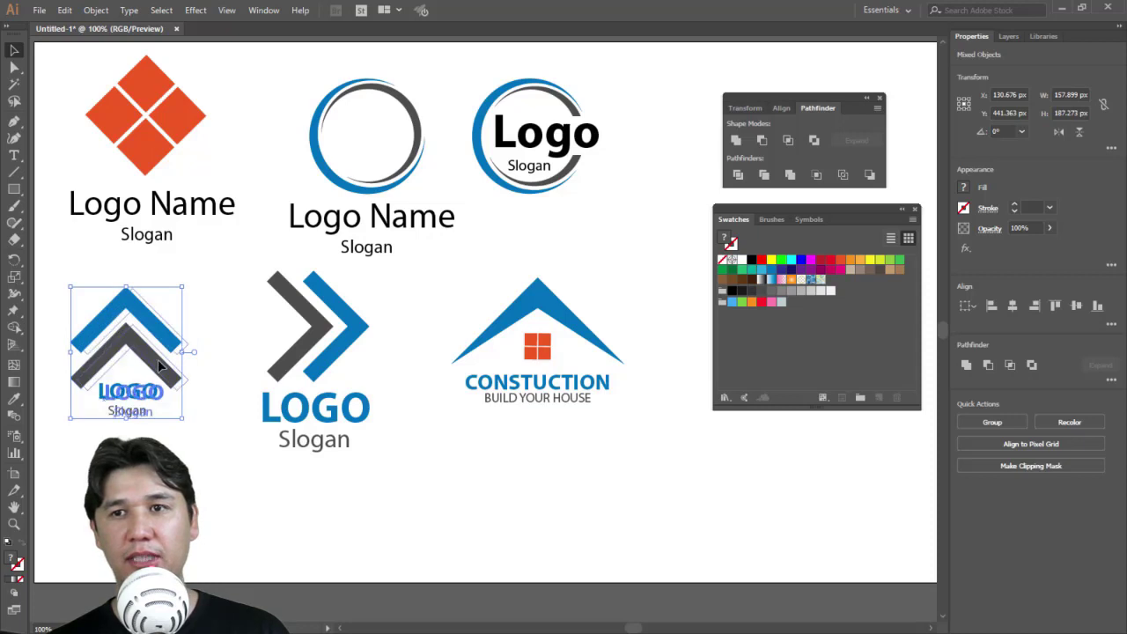
click(251, 341)
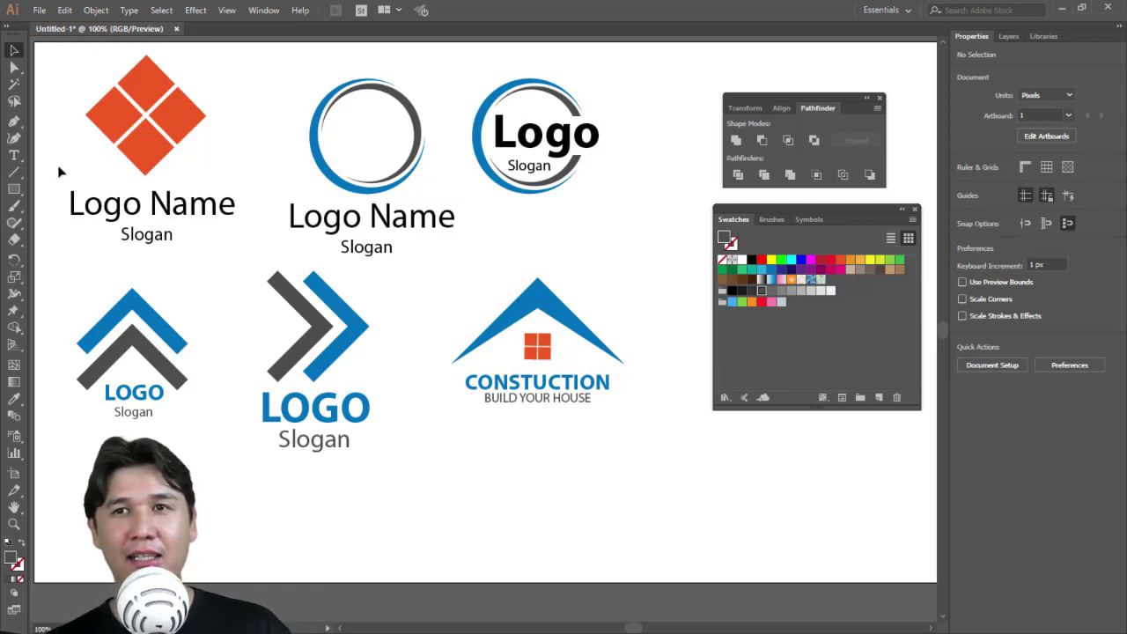
drag(90, 72, 216, 246)
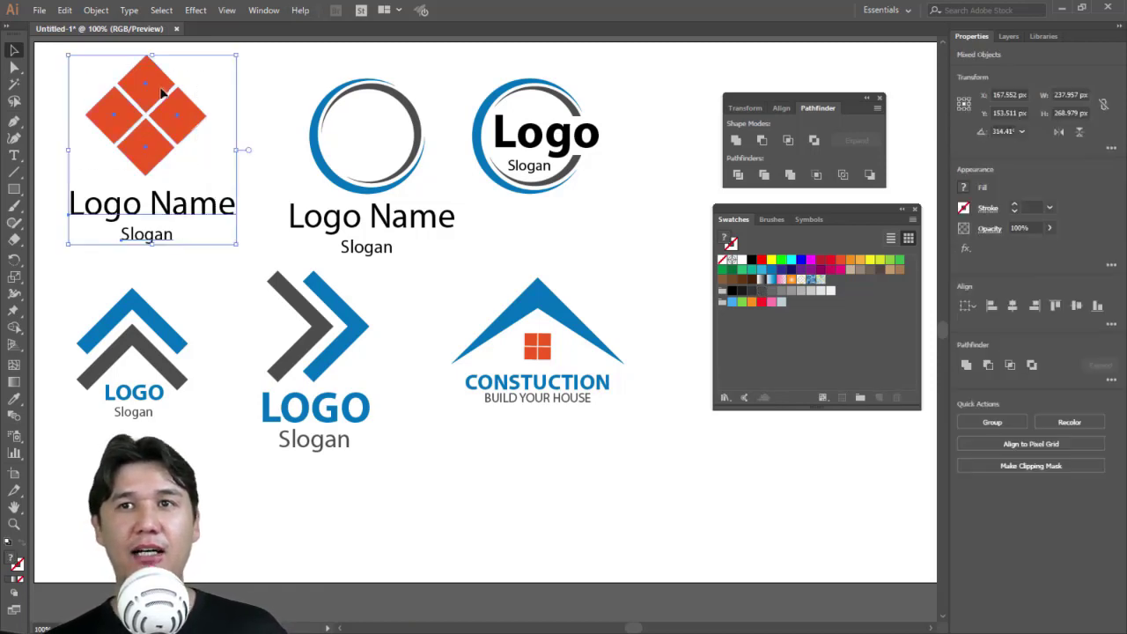
drag(154, 58, 151, 81)
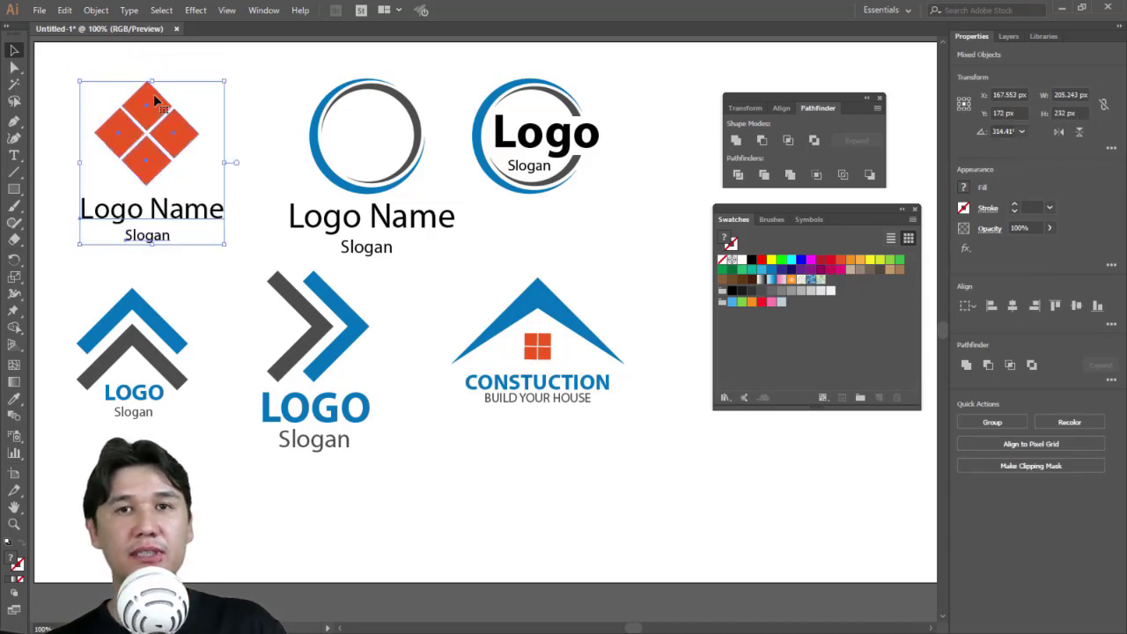